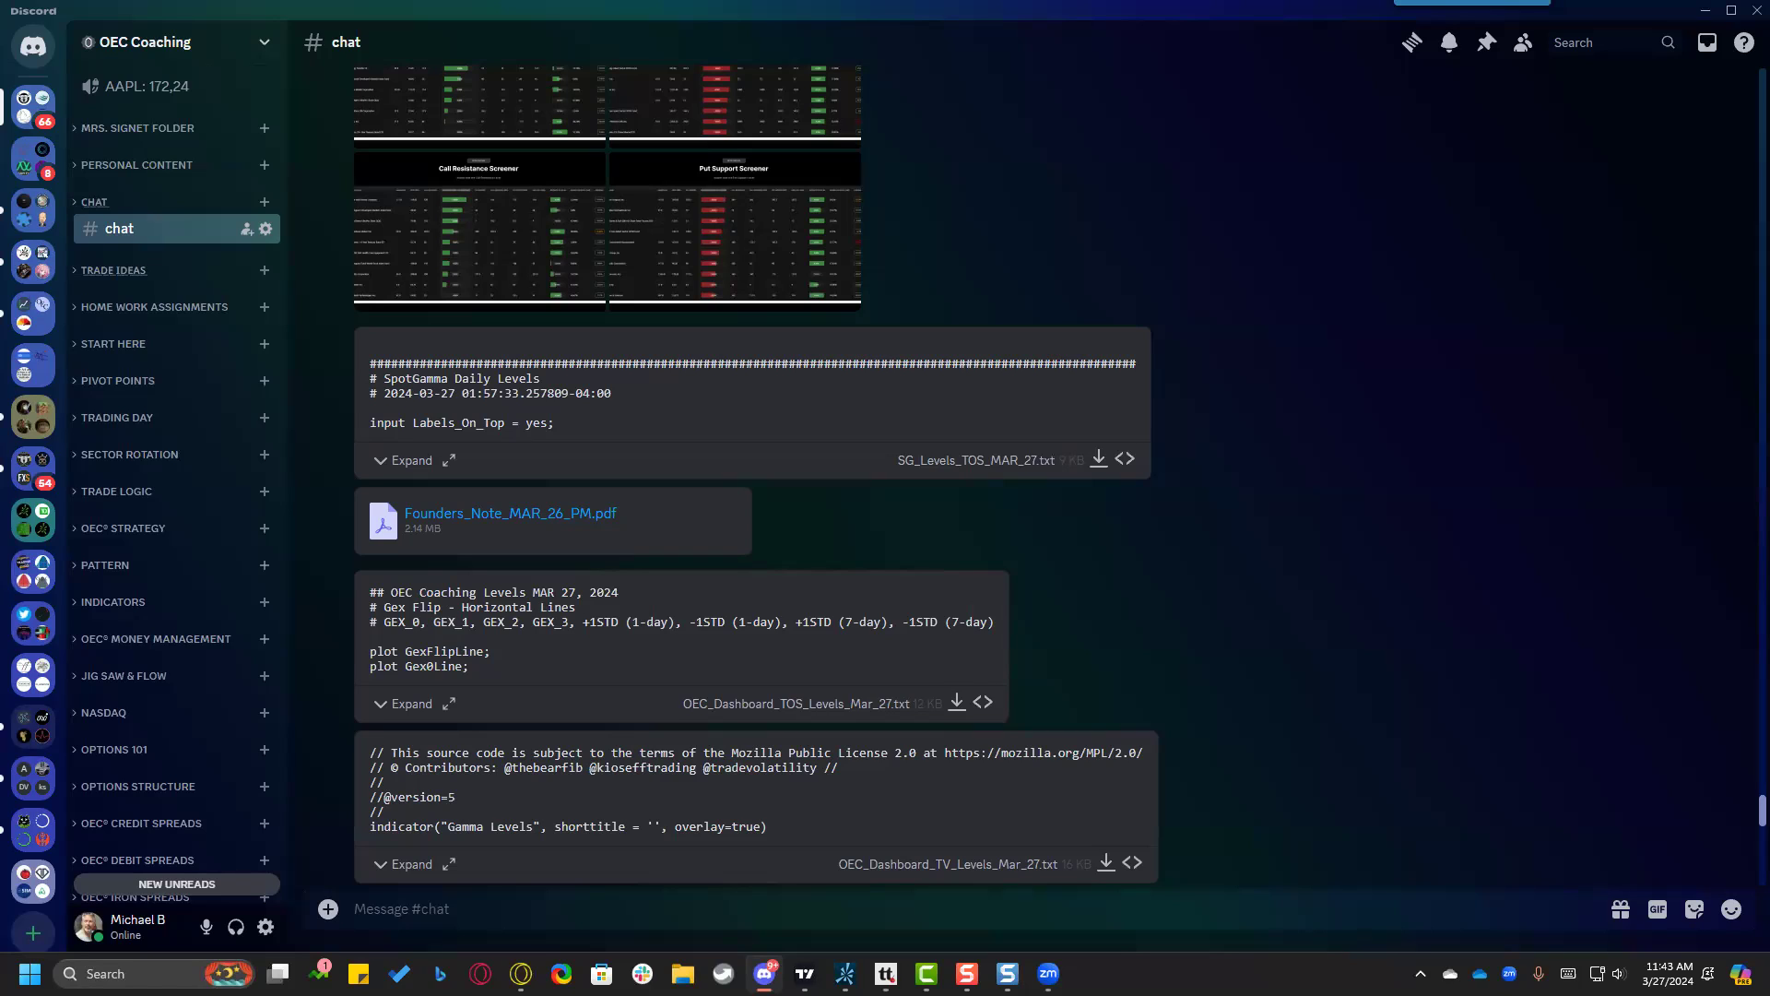
Mark the SpotGamma Daily Levels header and the SG_Levels_TOS_MAR_27.txt file name with the screen pen.
key("ctrl+2")
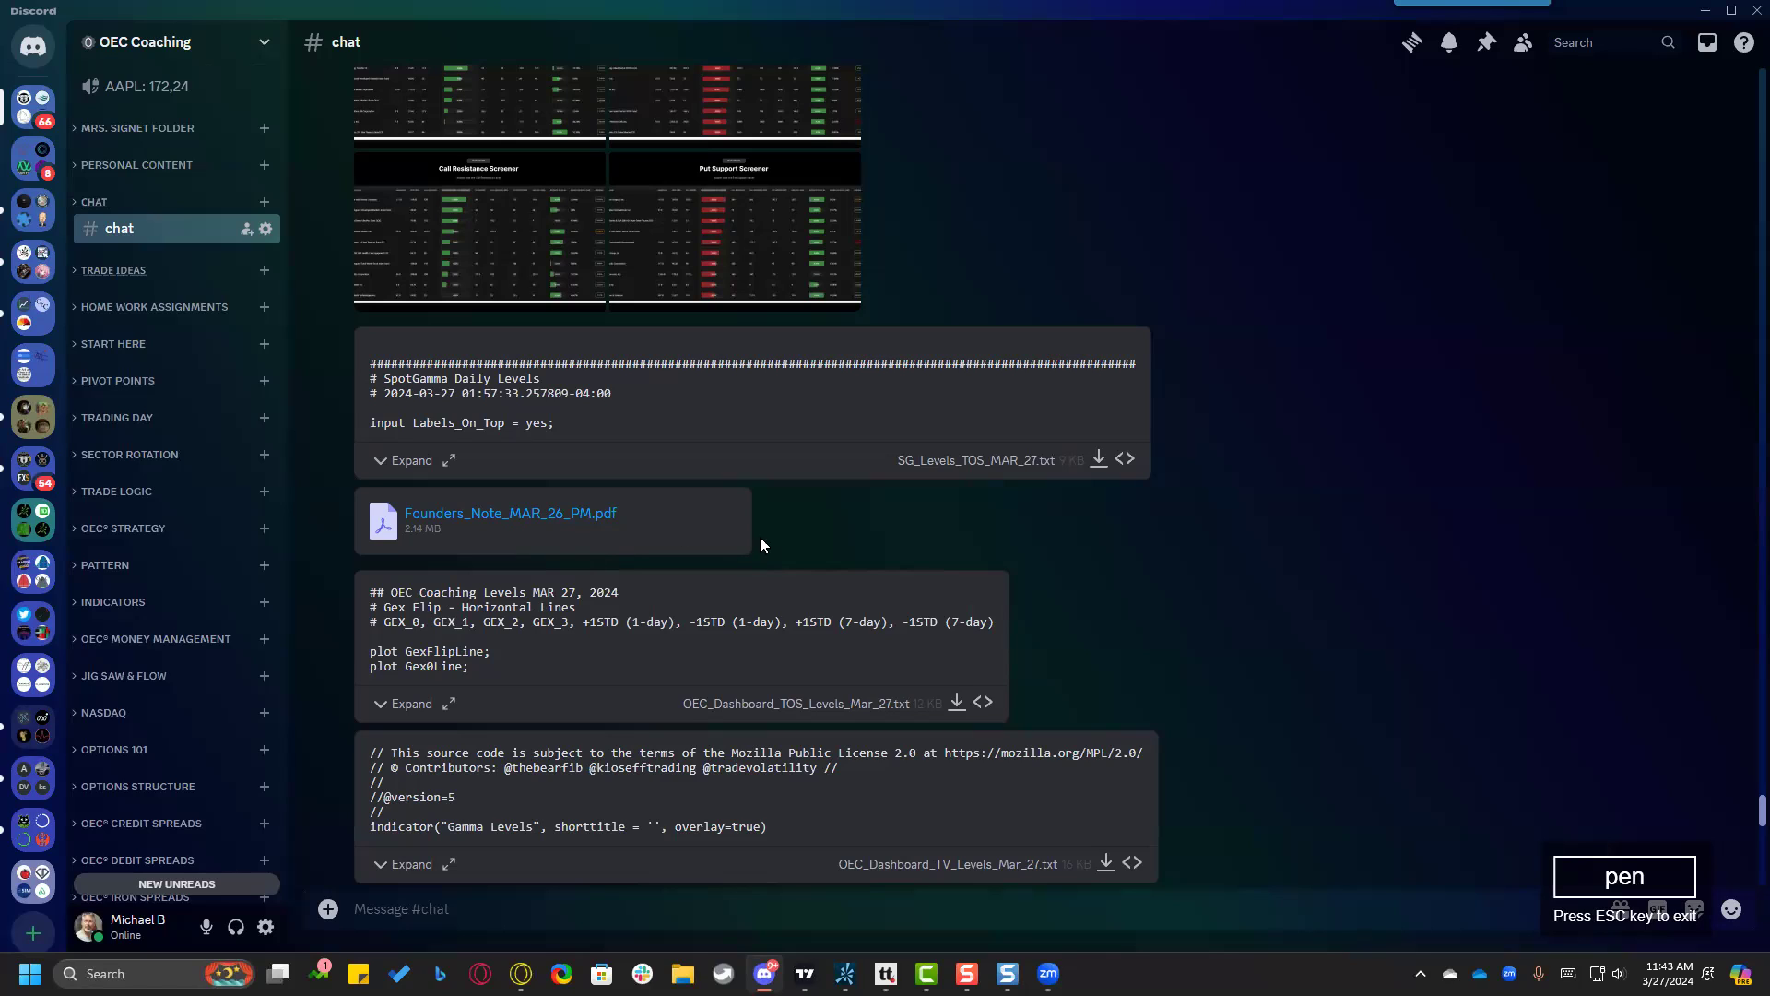
mouse_move(618, 395)
left_mouse_down()
mouse_move(558, 394)
mouse_move(480, 355)
left_mouse_up()
mouse_move(367, 396)
left_mouse_down()
mouse_move(604, 417)
mouse_move(521, 358)
mouse_move(468, 359)
left_mouse_up()
left_click_drag(611, 309, 583, 345)
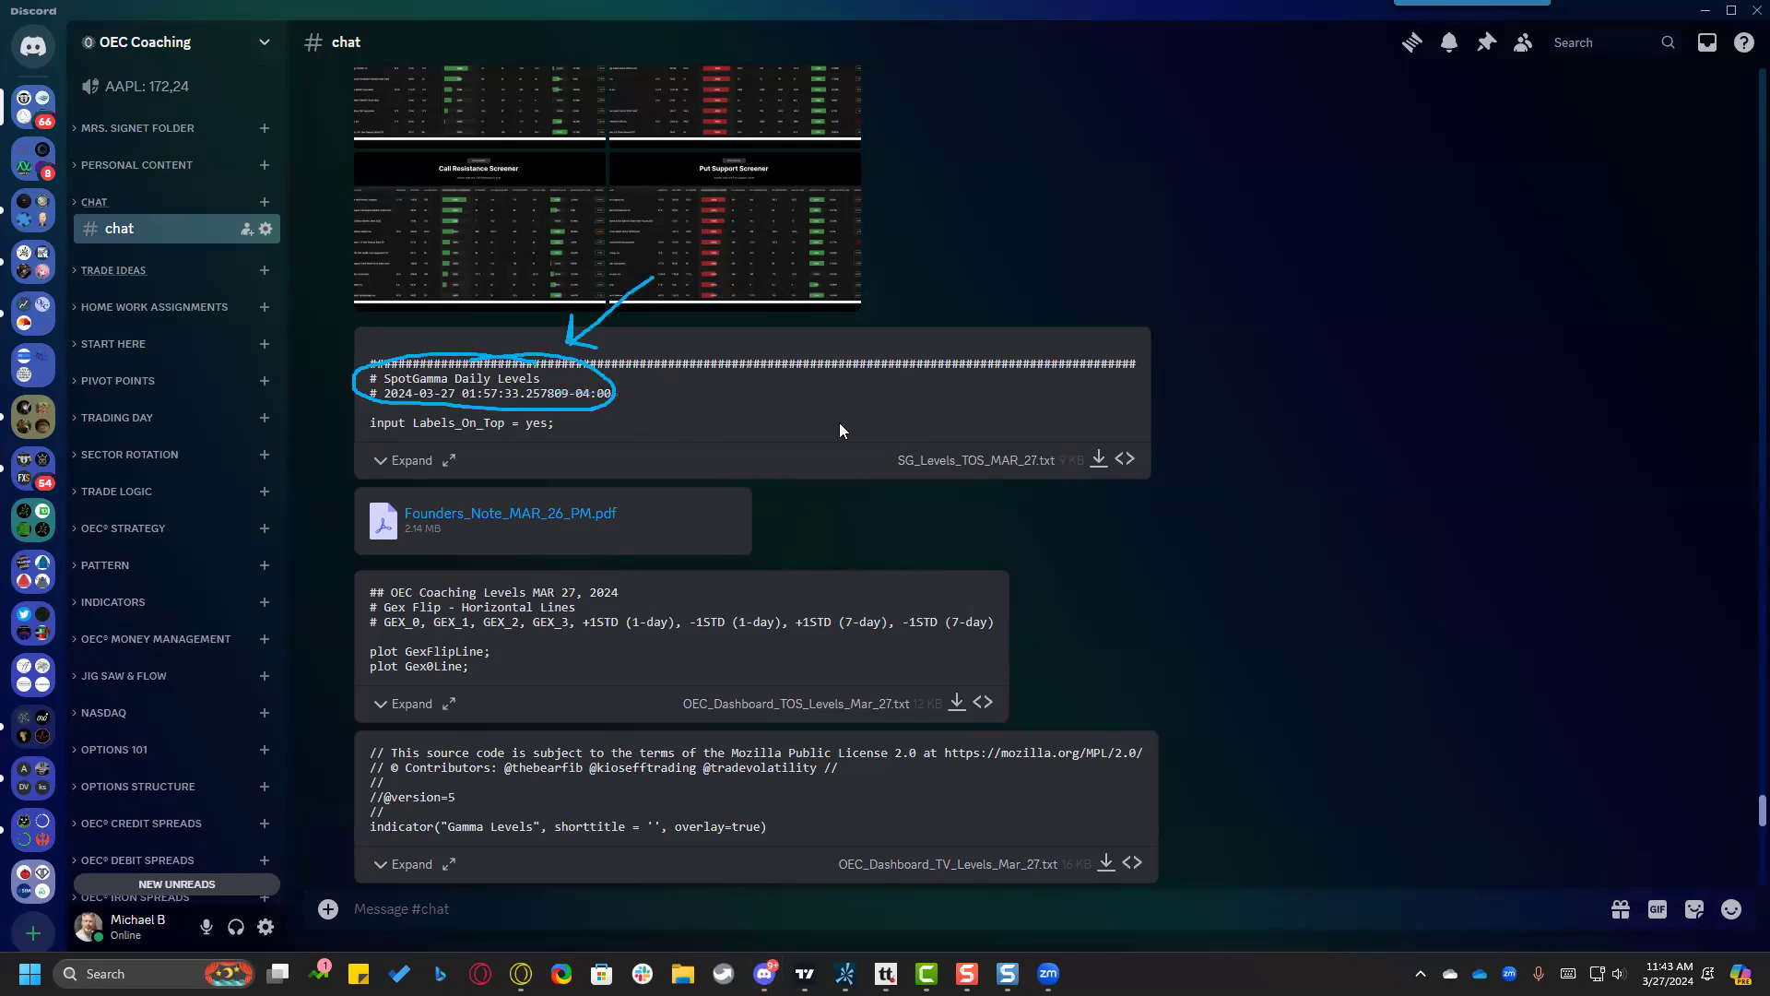
mouse_move(996, 436)
left_mouse_down()
mouse_move(875, 467)
mouse_move(1154, 476)
mouse_move(1068, 433)
mouse_move(983, 436)
left_mouse_up()
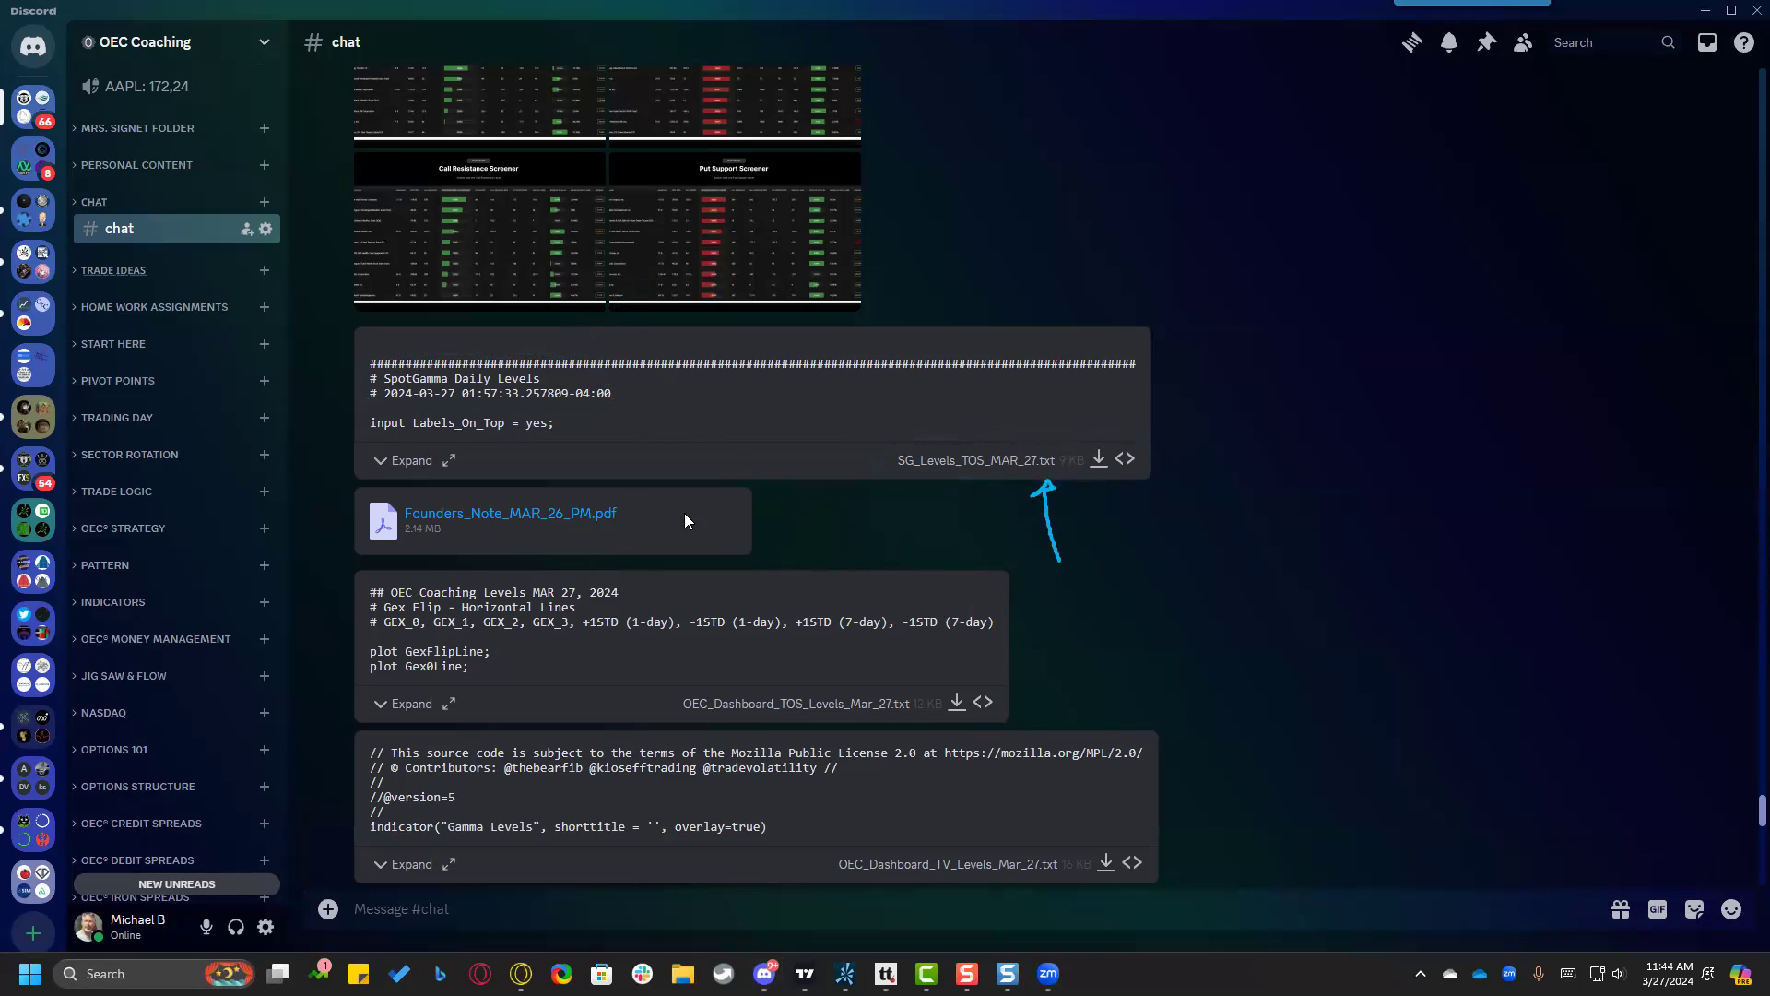
Mark Founders_Note_MAR_26_PM.pdf with an arrow and draw a brace beside the four posted attachments.
mouse_move(622, 496)
left_mouse_down()
mouse_move(596, 498)
mouse_move(603, 530)
mouse_move(619, 491)
left_mouse_up()
left_click_drag(923, 530, 729, 522)
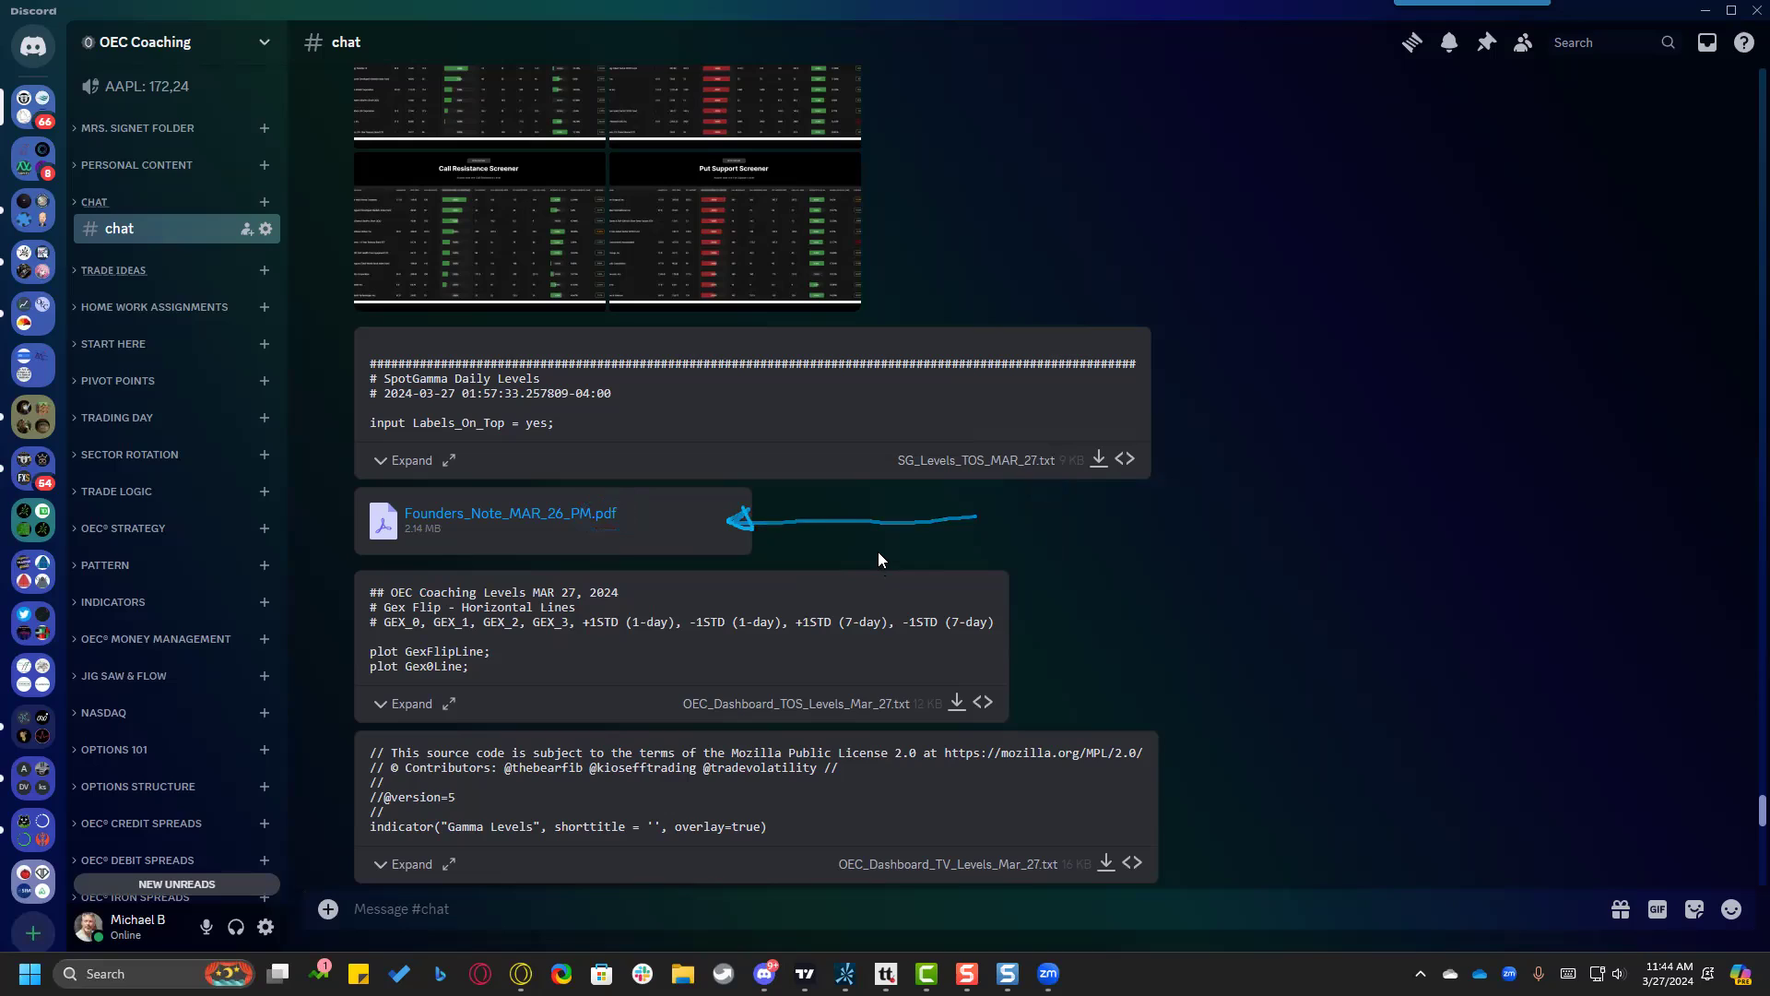
left_click_drag(1172, 403, 1121, 641)
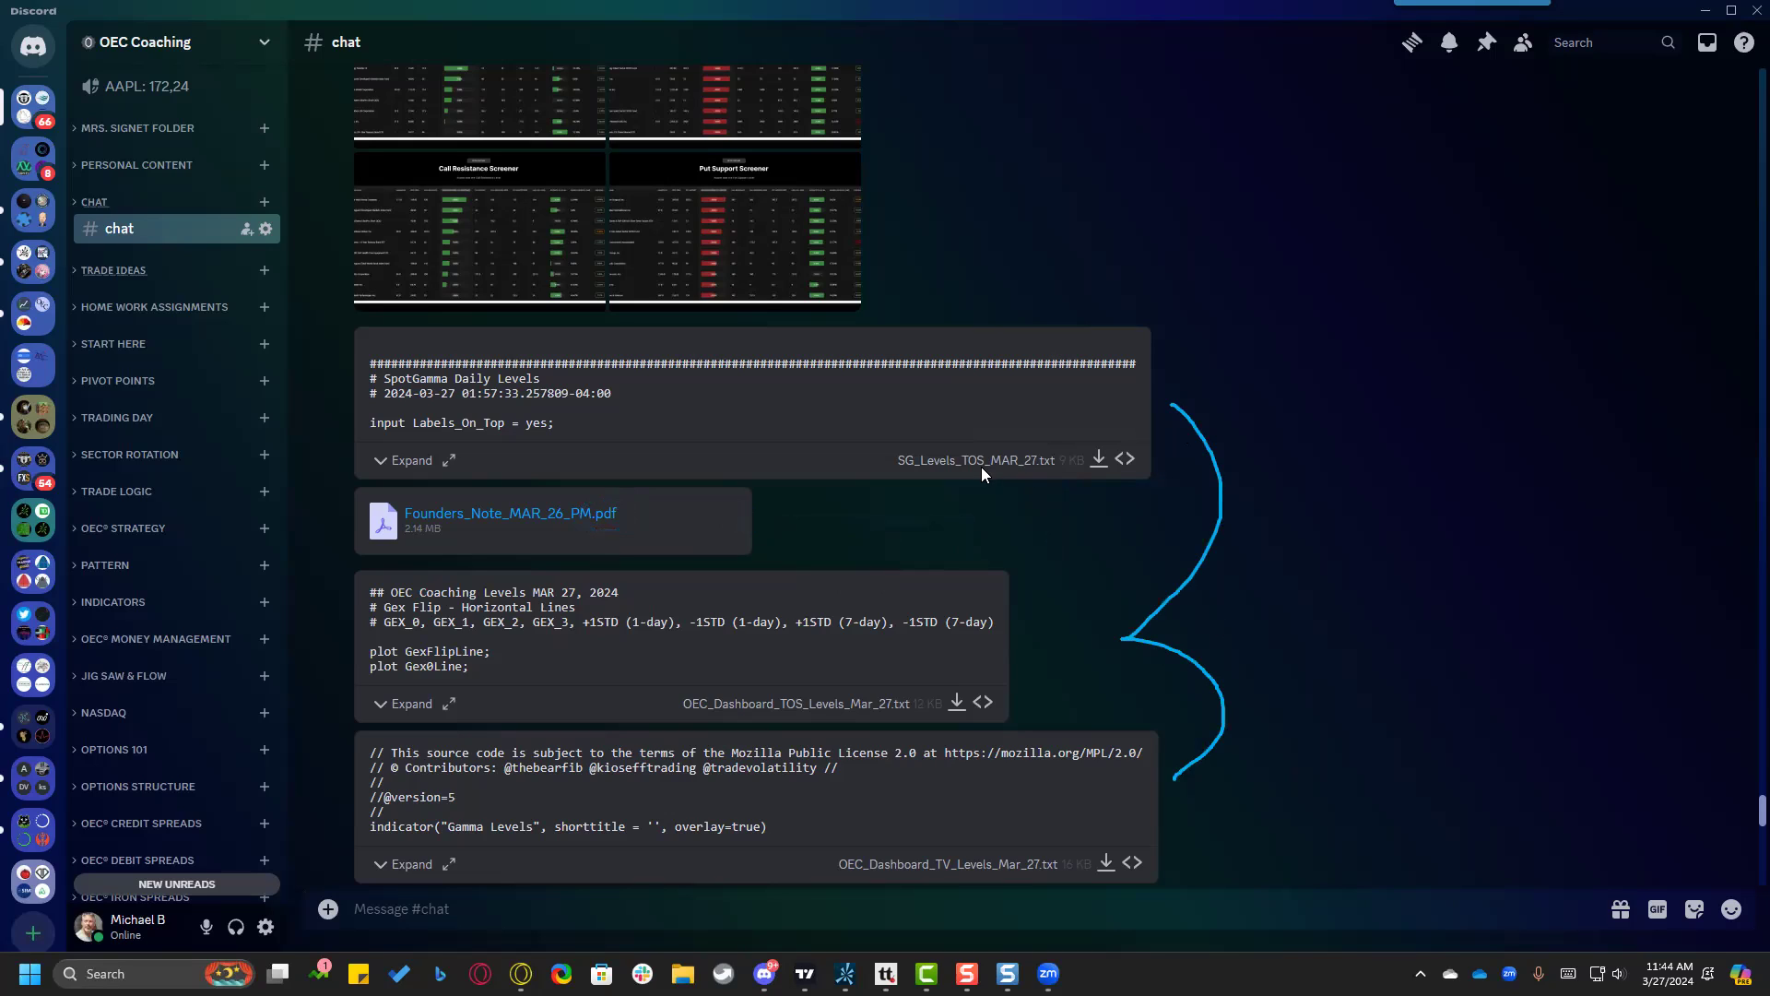
Mark the file names SG_Levels_TOS_MAR_27.txt, OEC_Dashboard_TOS_Levels_Mar_27.txt and OEC_Dashboard_TV_Levels_Mar_27.txt with the screen pen.
mouse_move(908, 447)
left_mouse_down()
mouse_move(884, 465)
mouse_move(984, 476)
mouse_move(1041, 457)
mouse_move(891, 453)
left_mouse_up()
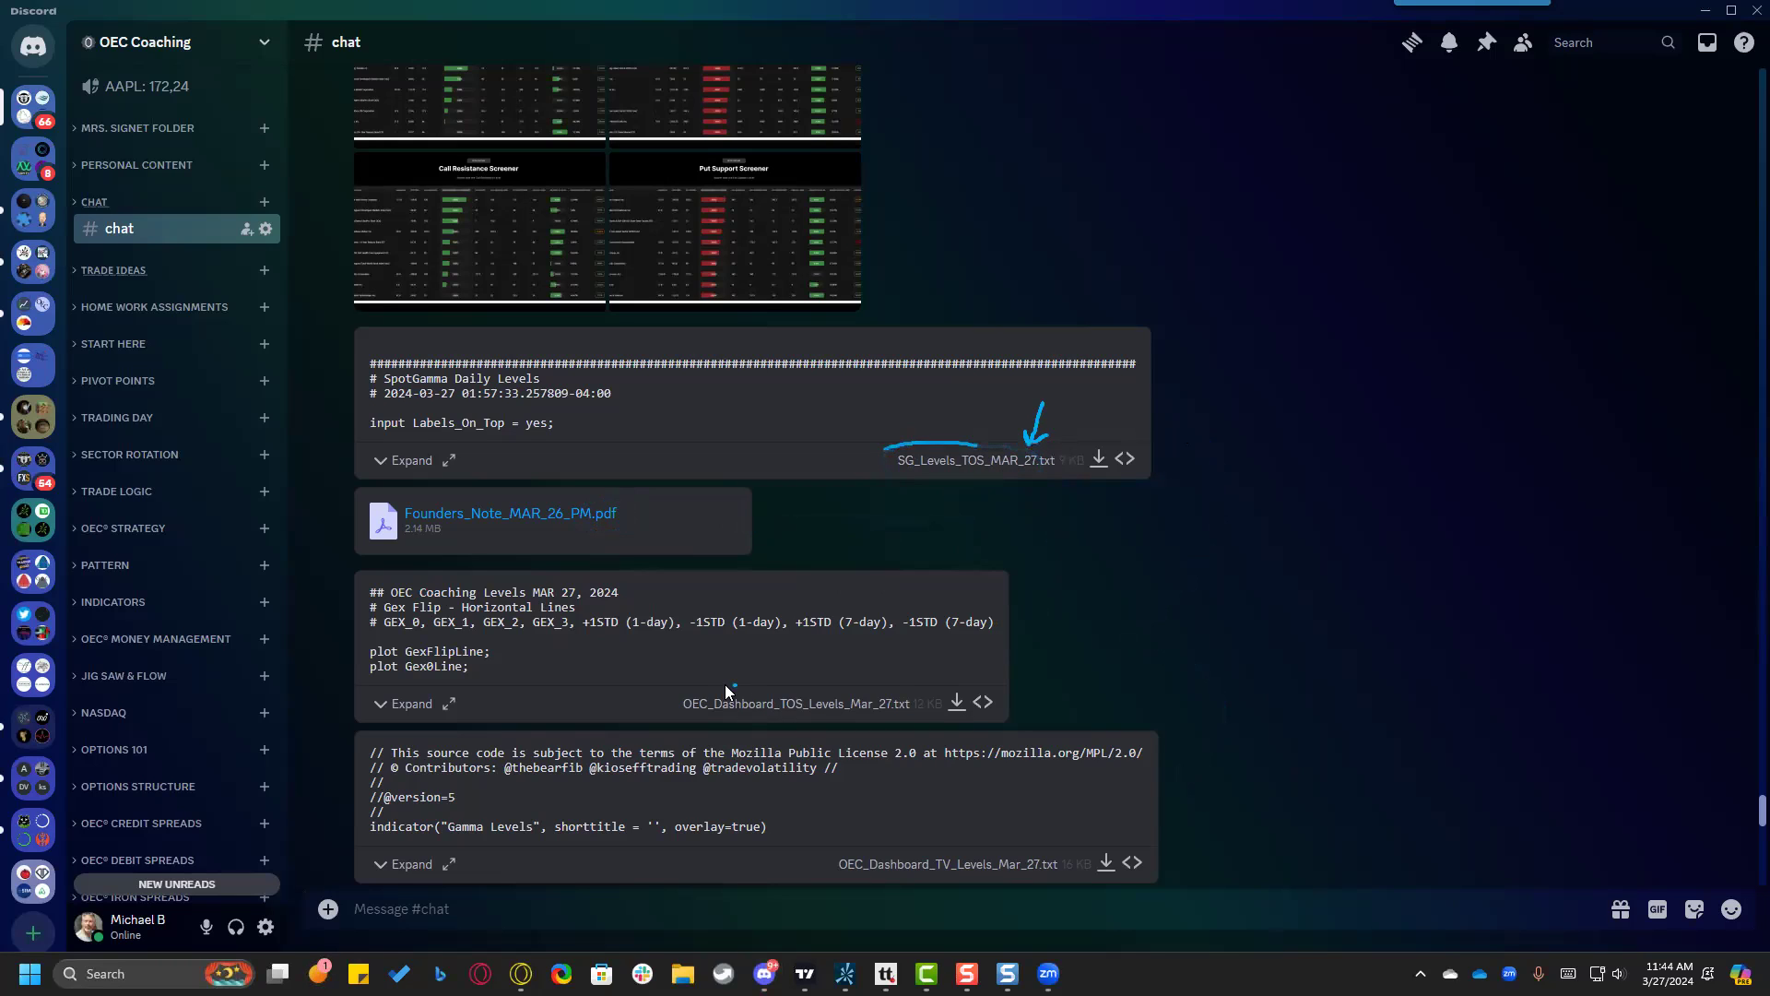
left_click_drag(735, 685, 670, 706)
left_click_drag(889, 720, 924, 714)
left_click_drag(792, 685, 790, 671)
left_click_drag(918, 666, 886, 682)
left_click_drag(891, 659, 885, 681)
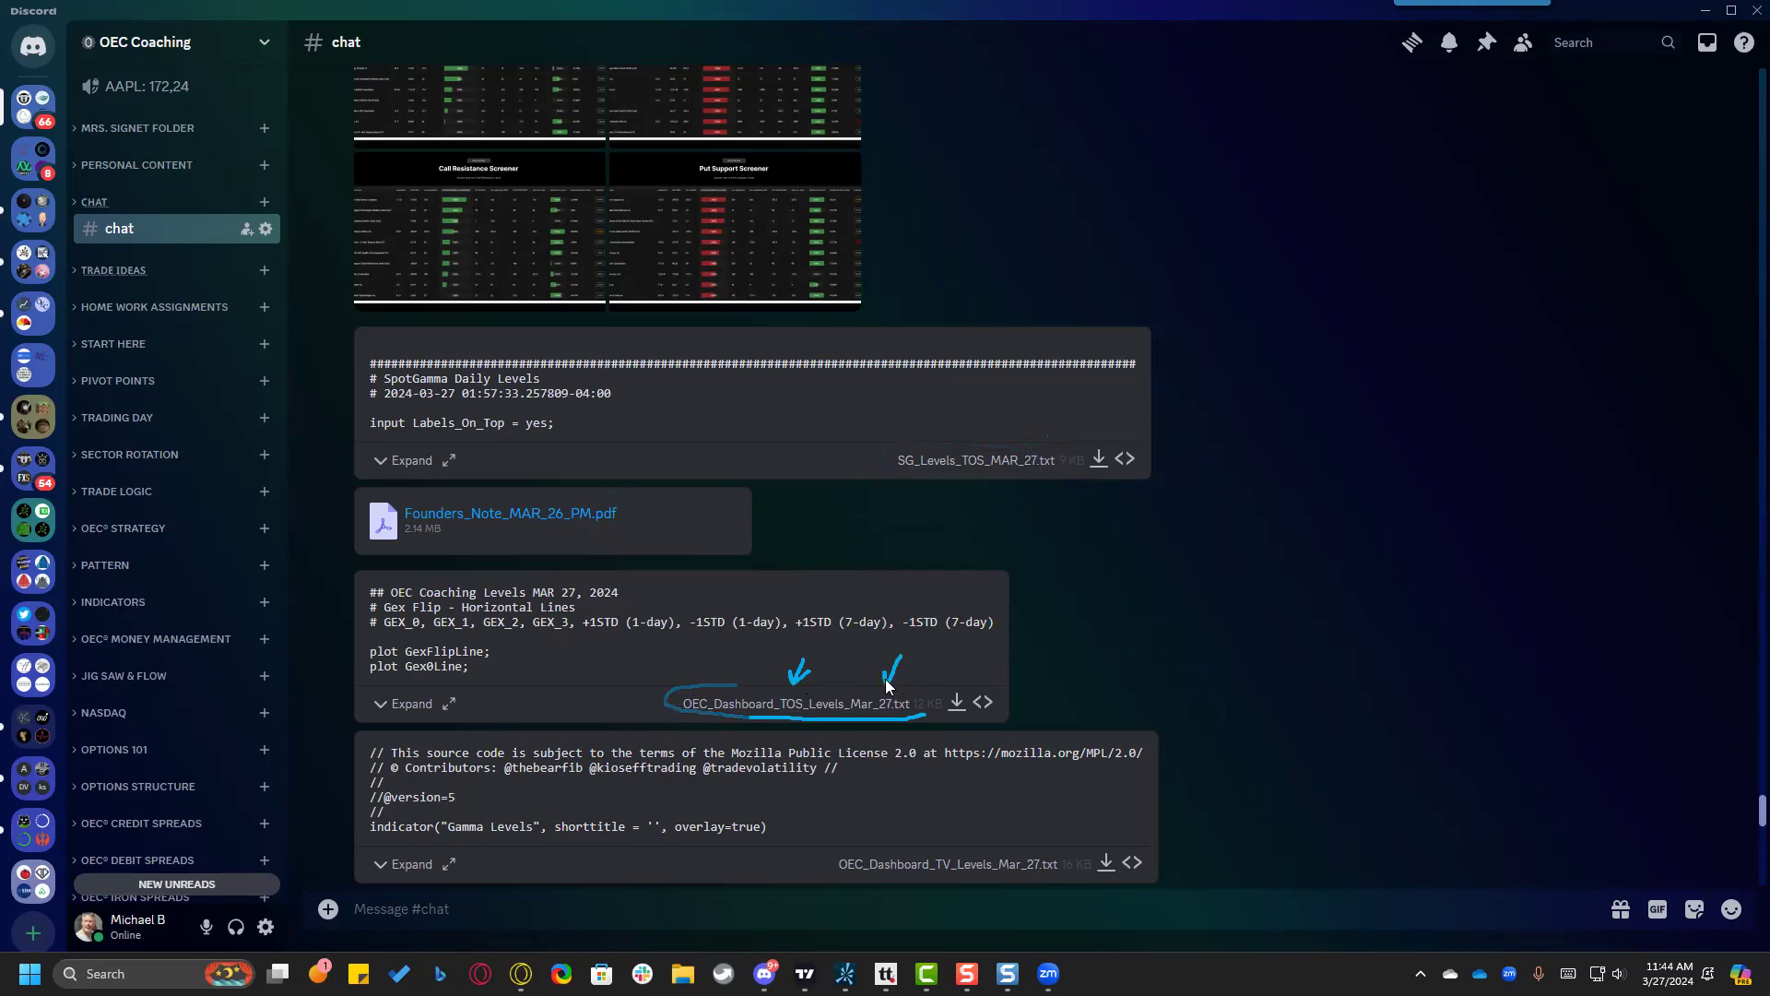
mouse_move(887, 840)
left_mouse_down()
mouse_move(866, 838)
mouse_move(898, 886)
mouse_move(988, 880)
left_mouse_up()
mouse_move(968, 813)
left_mouse_down()
mouse_move(945, 843)
mouse_move(1040, 809)
mouse_move(1051, 827)
left_mouse_up()
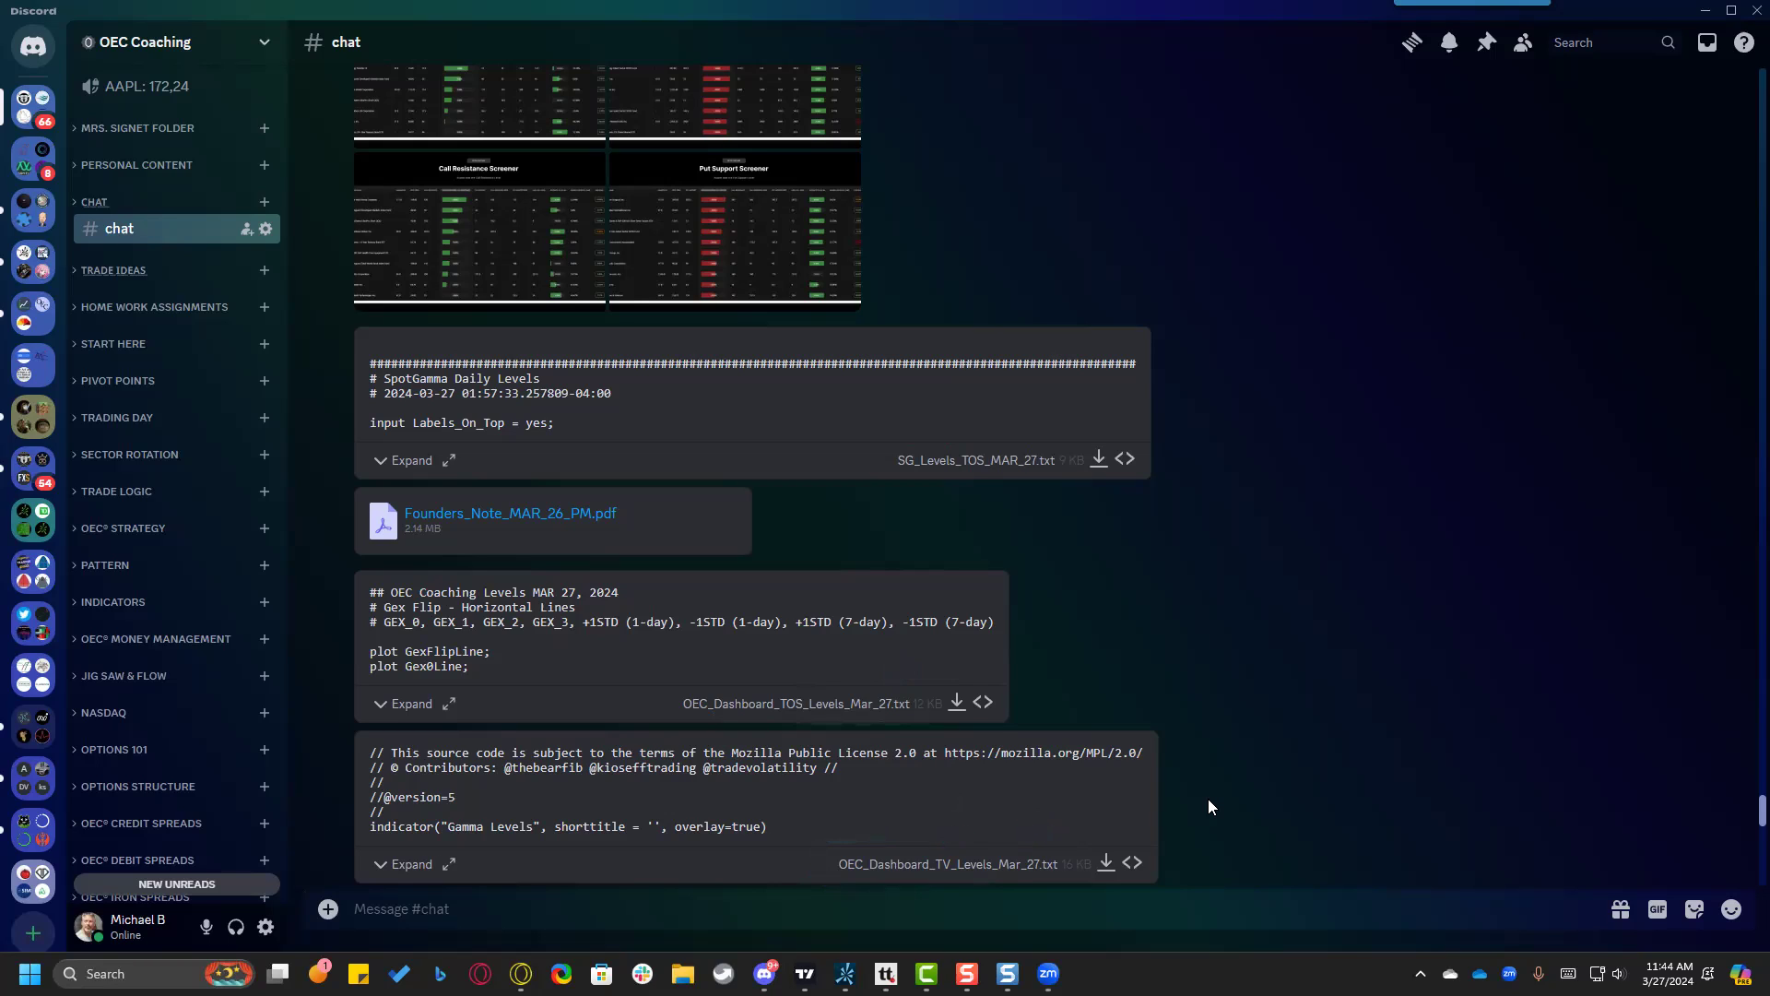
Review the OEC_Dashboard_TV_Levels script in Notepad, from the ticker level inputs through the table position code at its end.
mouse_move(844, 974)
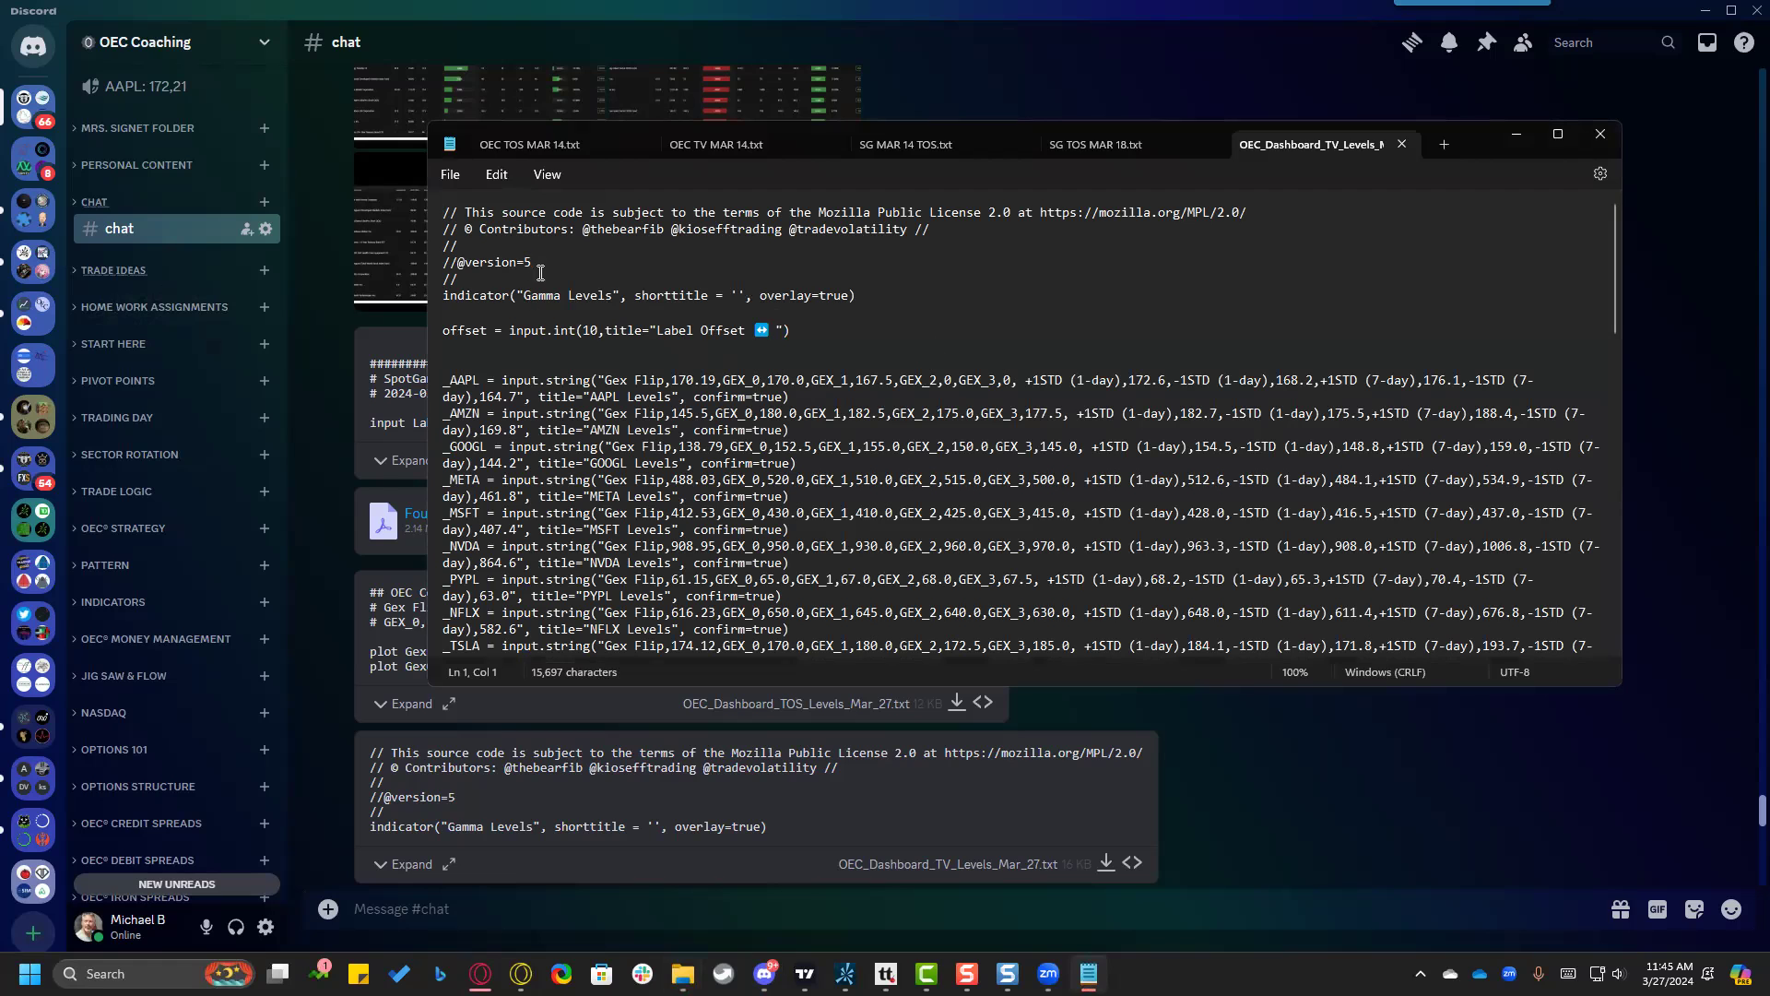
scroll(964, 422, "down", 8)
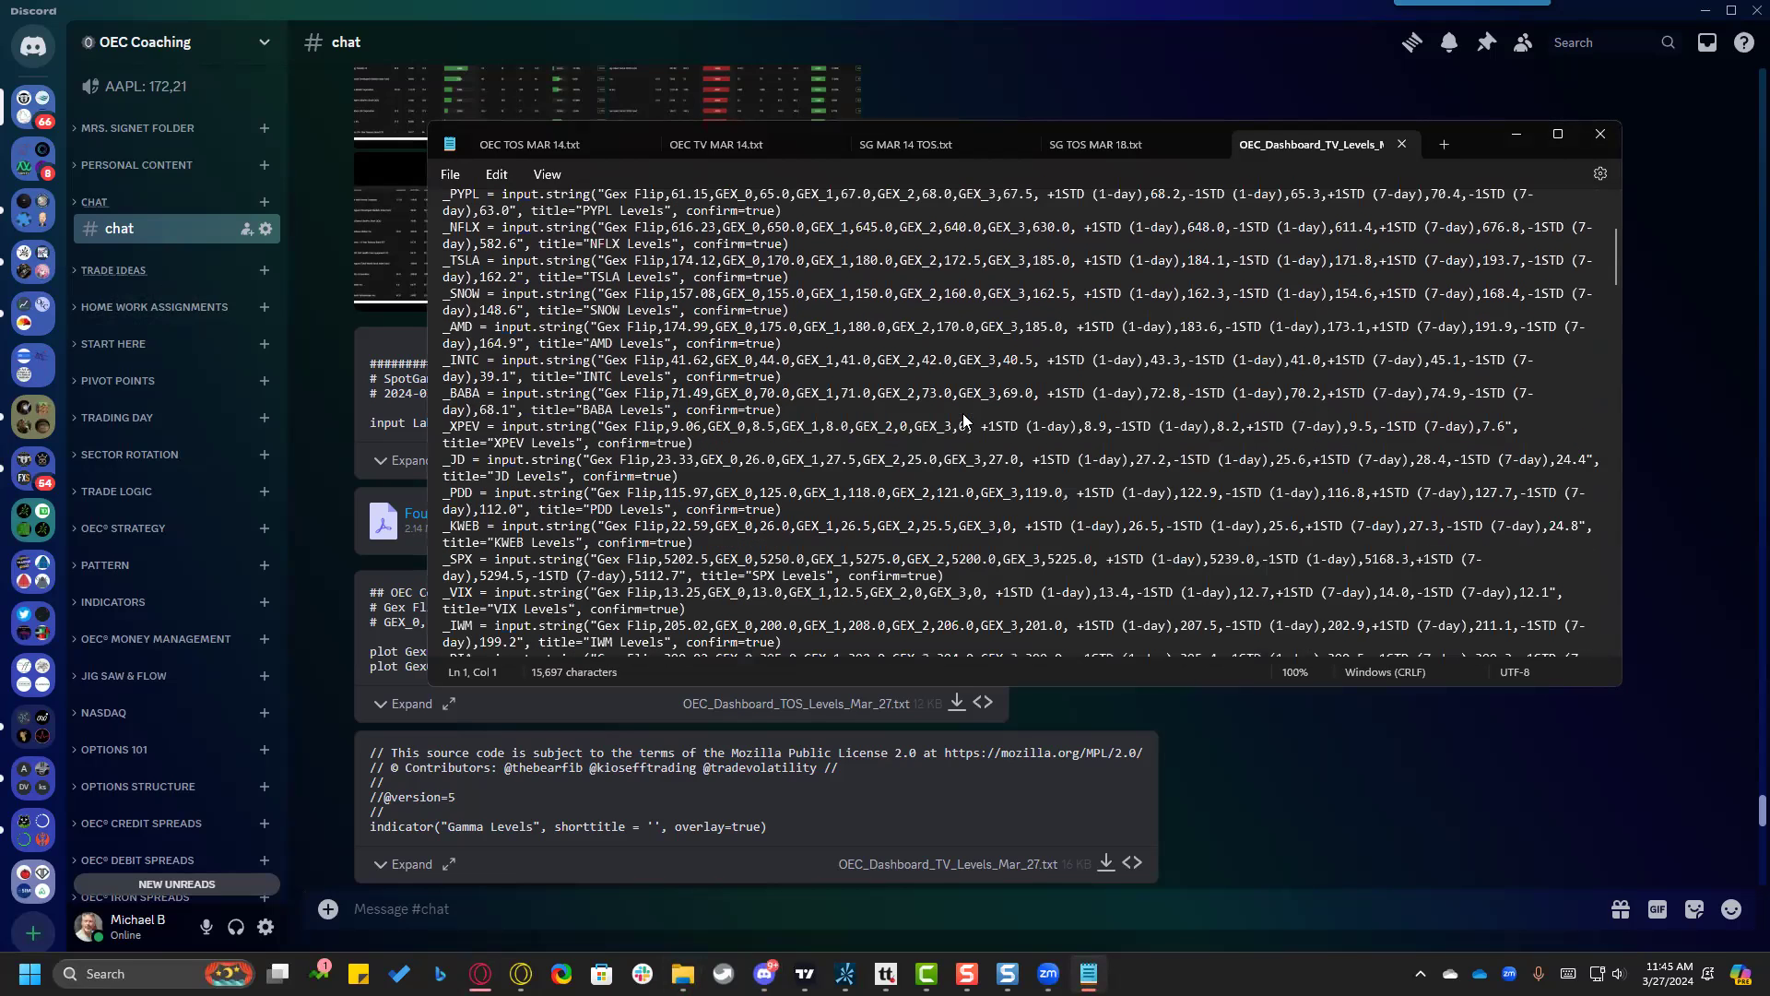
scroll(968, 425, "down", 20)
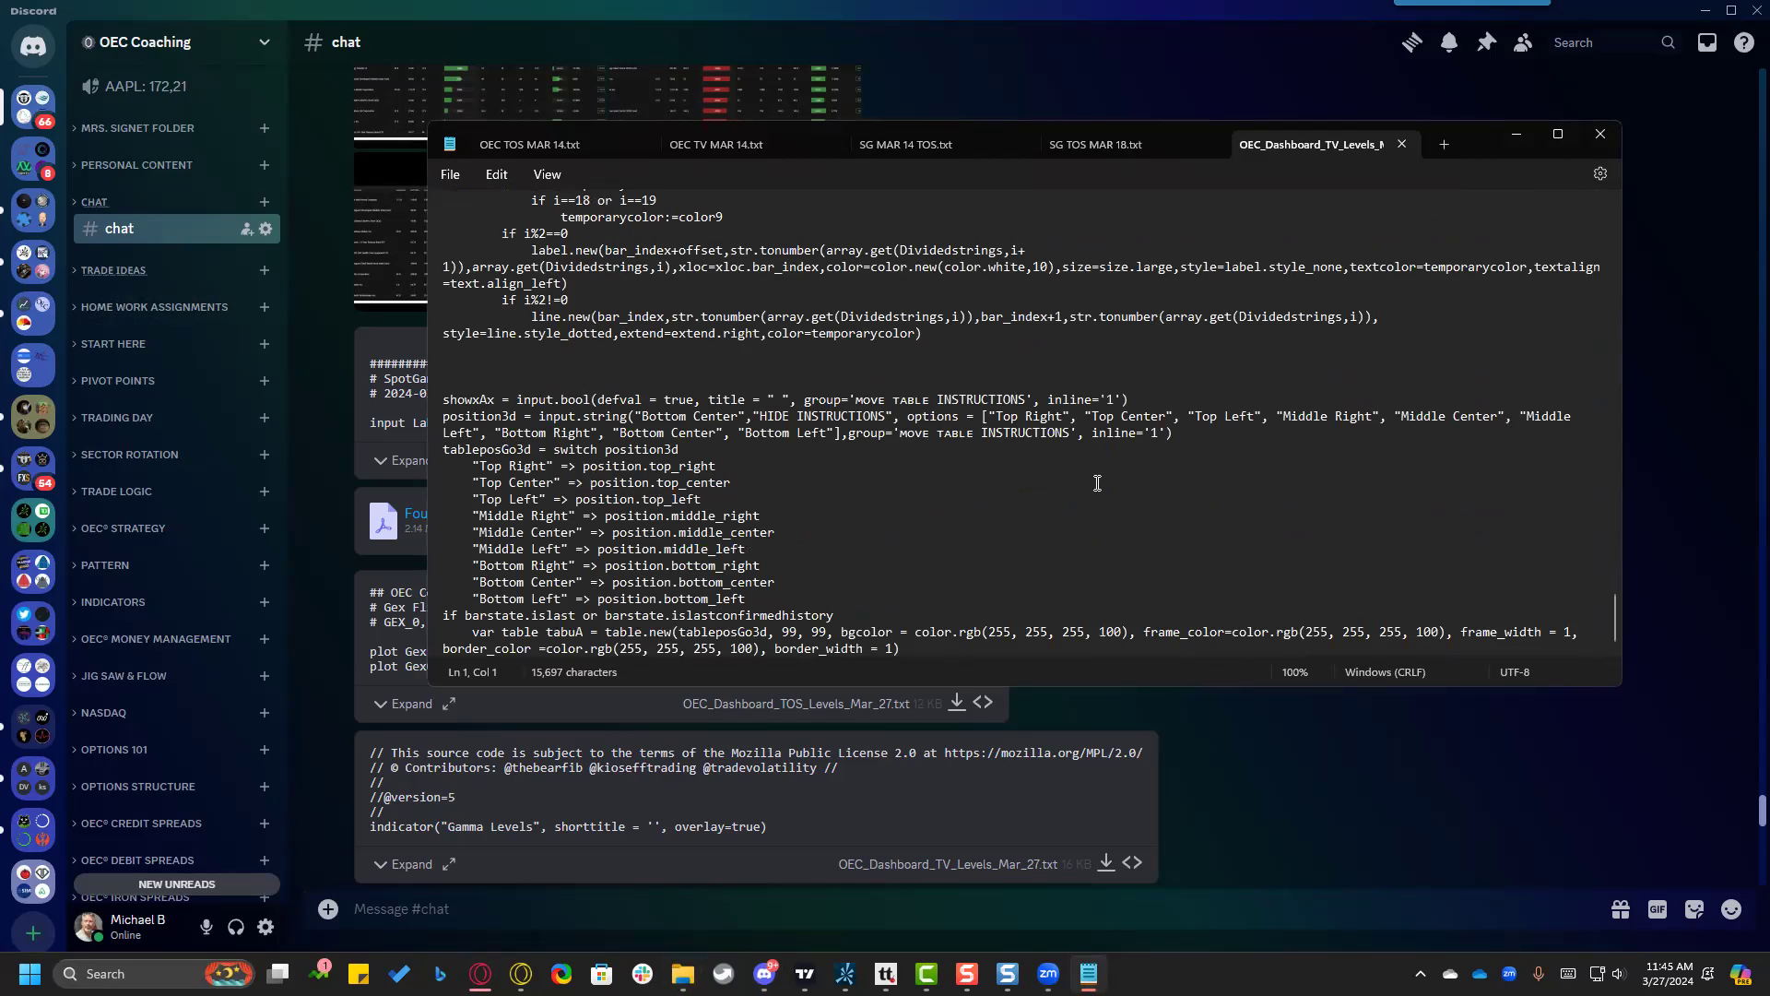
scroll(967, 535, "up", 1)
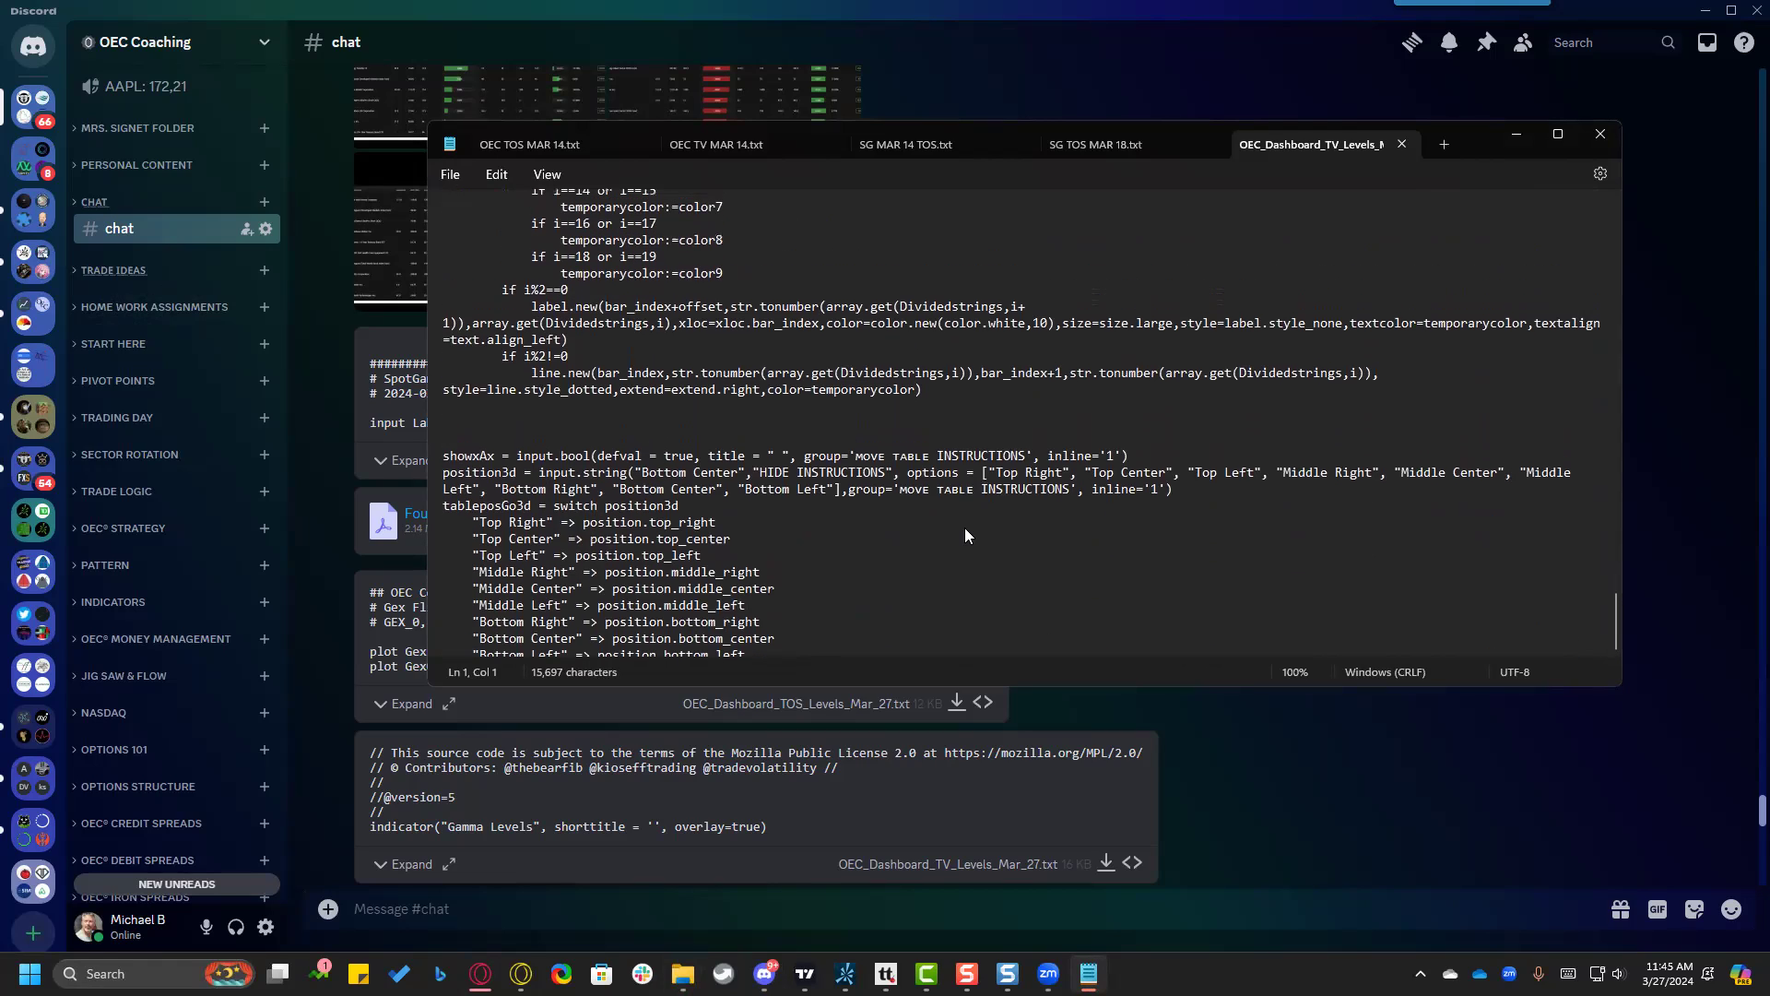
scroll(964, 536, "up", 1)
left_click(911, 466)
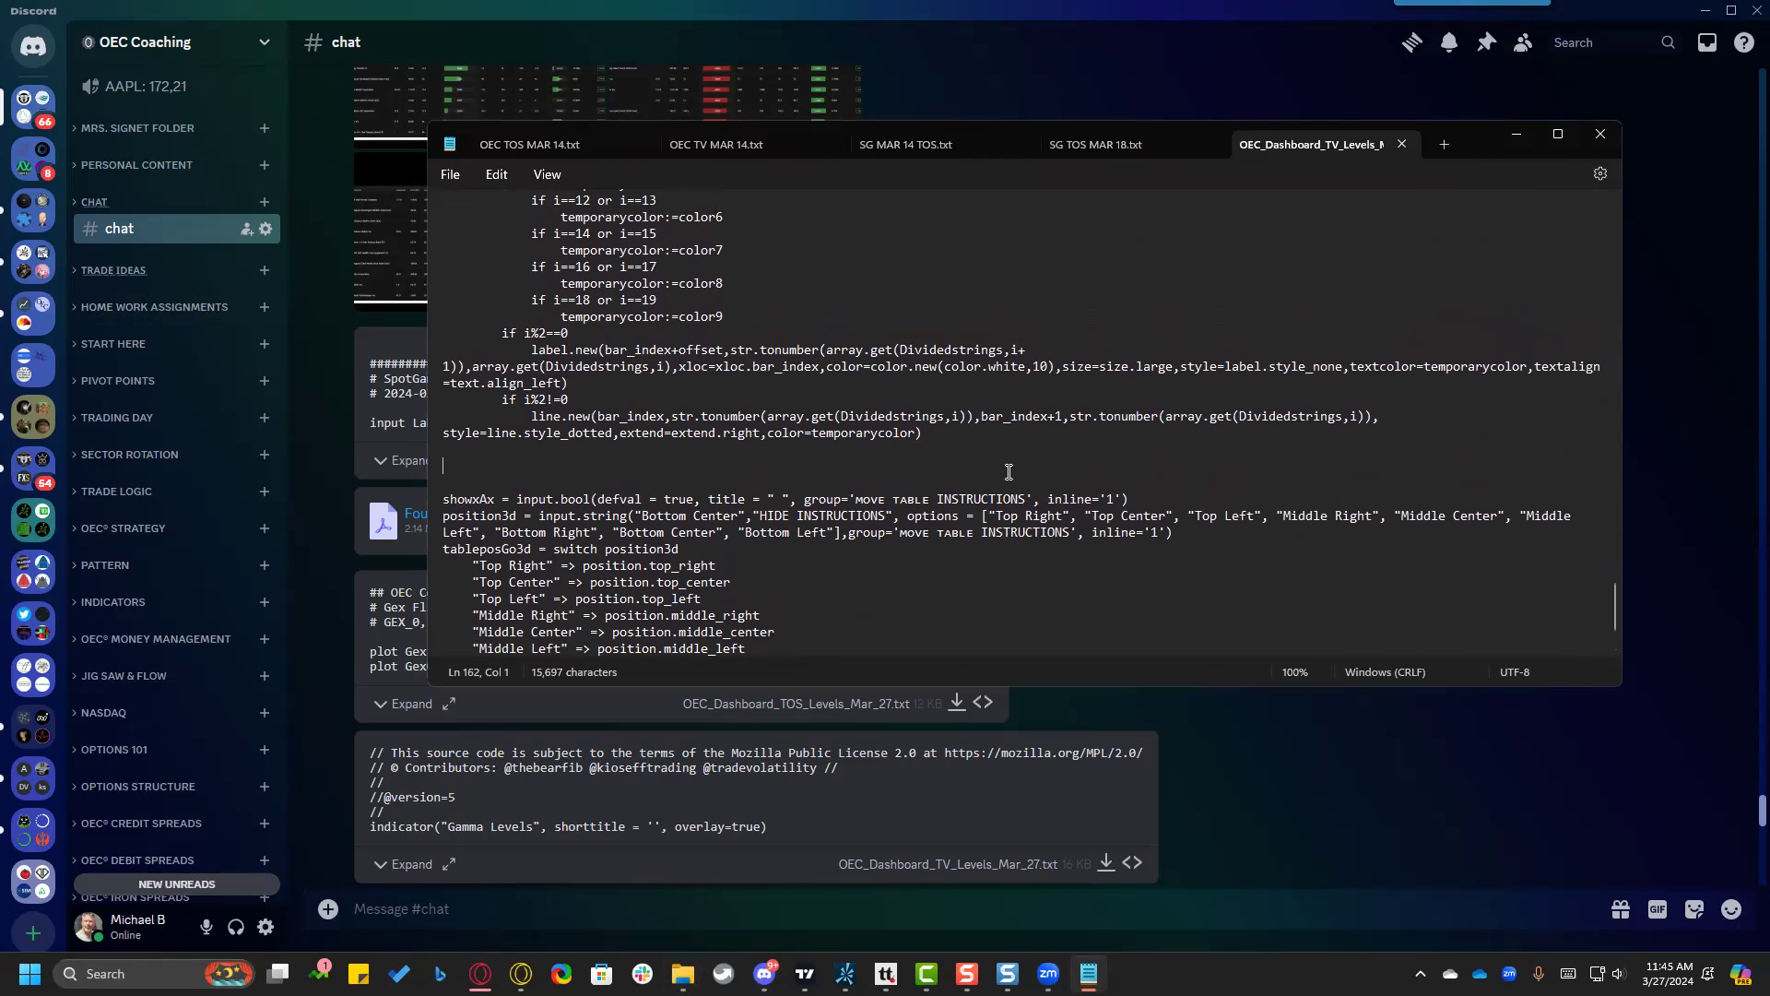
scroll(978, 456, "down", 2)
left_click_drag(913, 649, 679, 220)
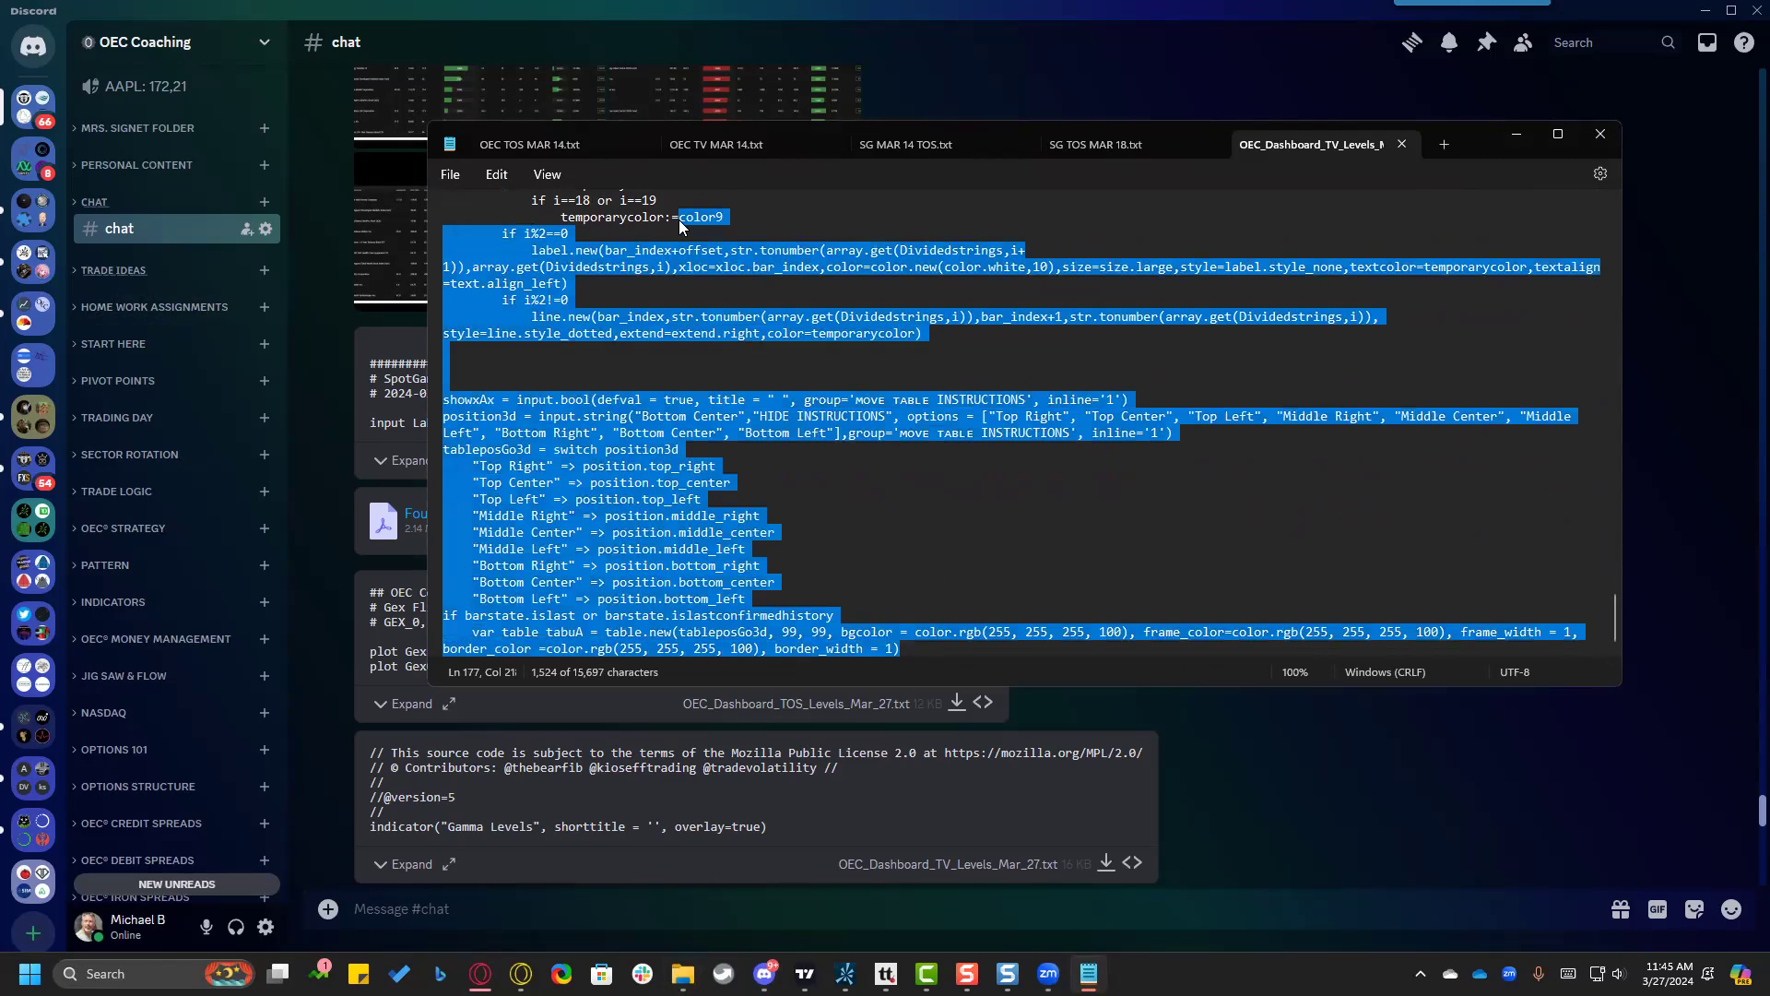
left_click(923, 519)
right_click(608, 482)
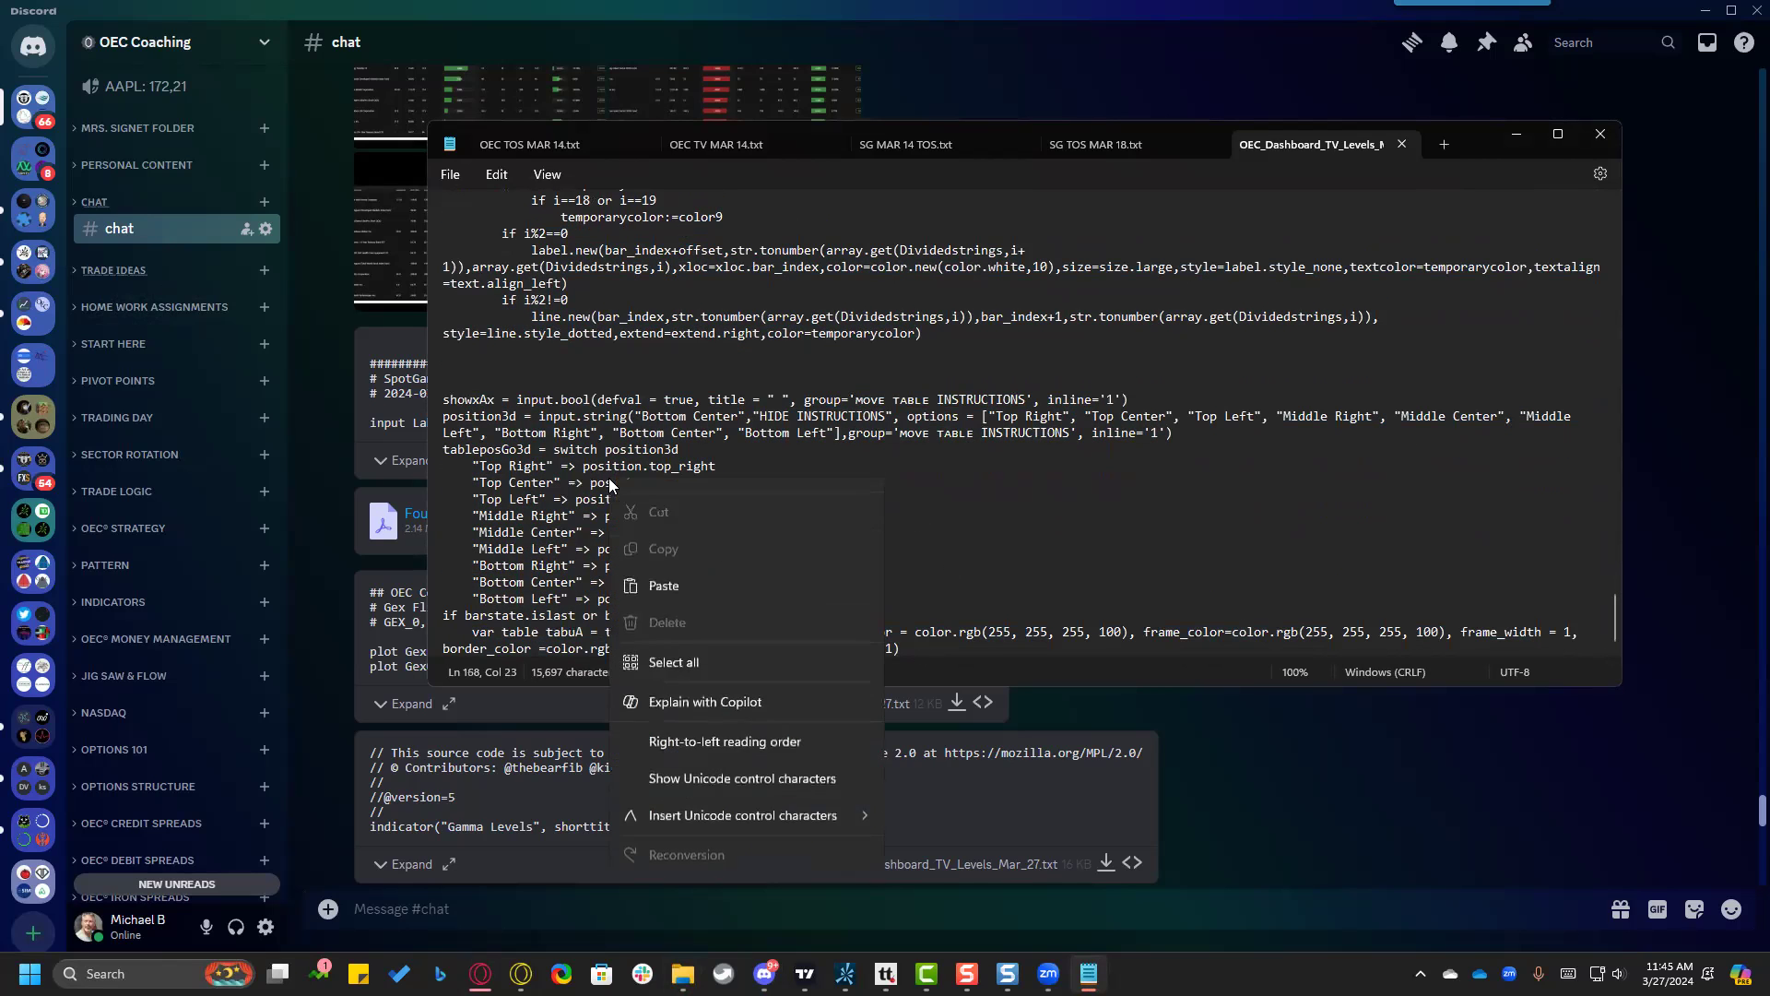
left_click(983, 517)
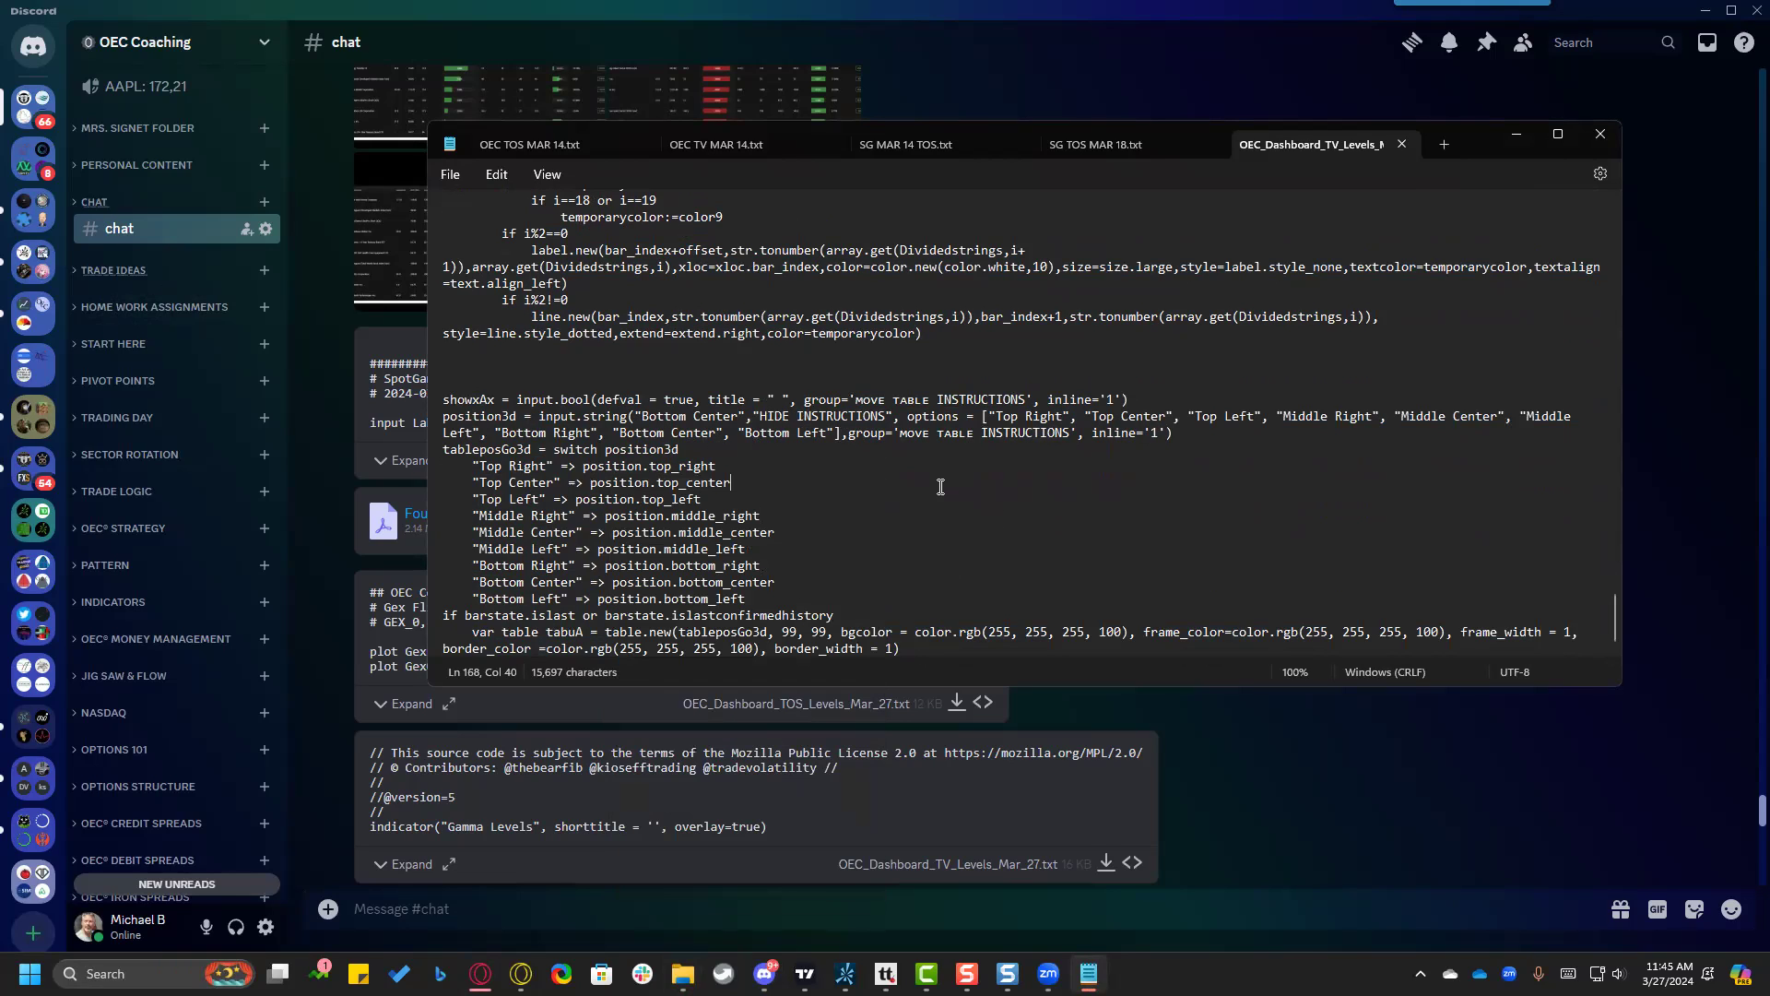
Copy the entire OEC_Dashboard_TV_Levels script and switch to the TradingView window with the AAPL chart.
key("ctrl+a")
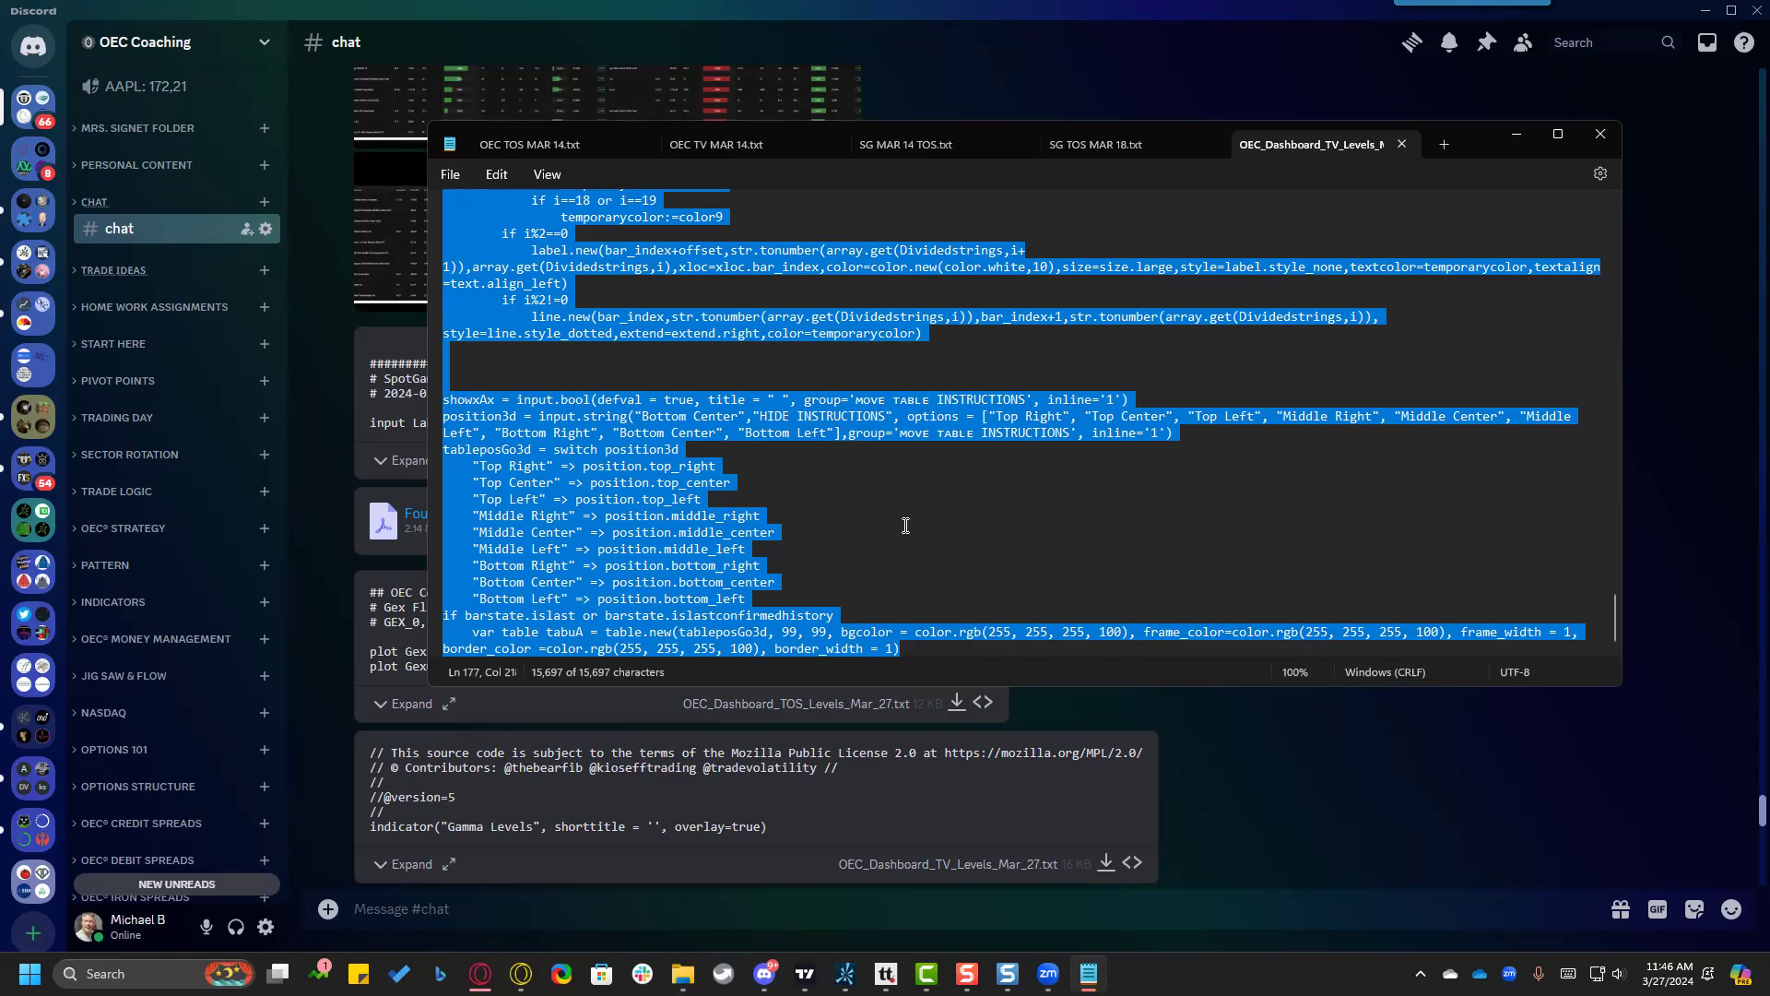
left_click(960, 544)
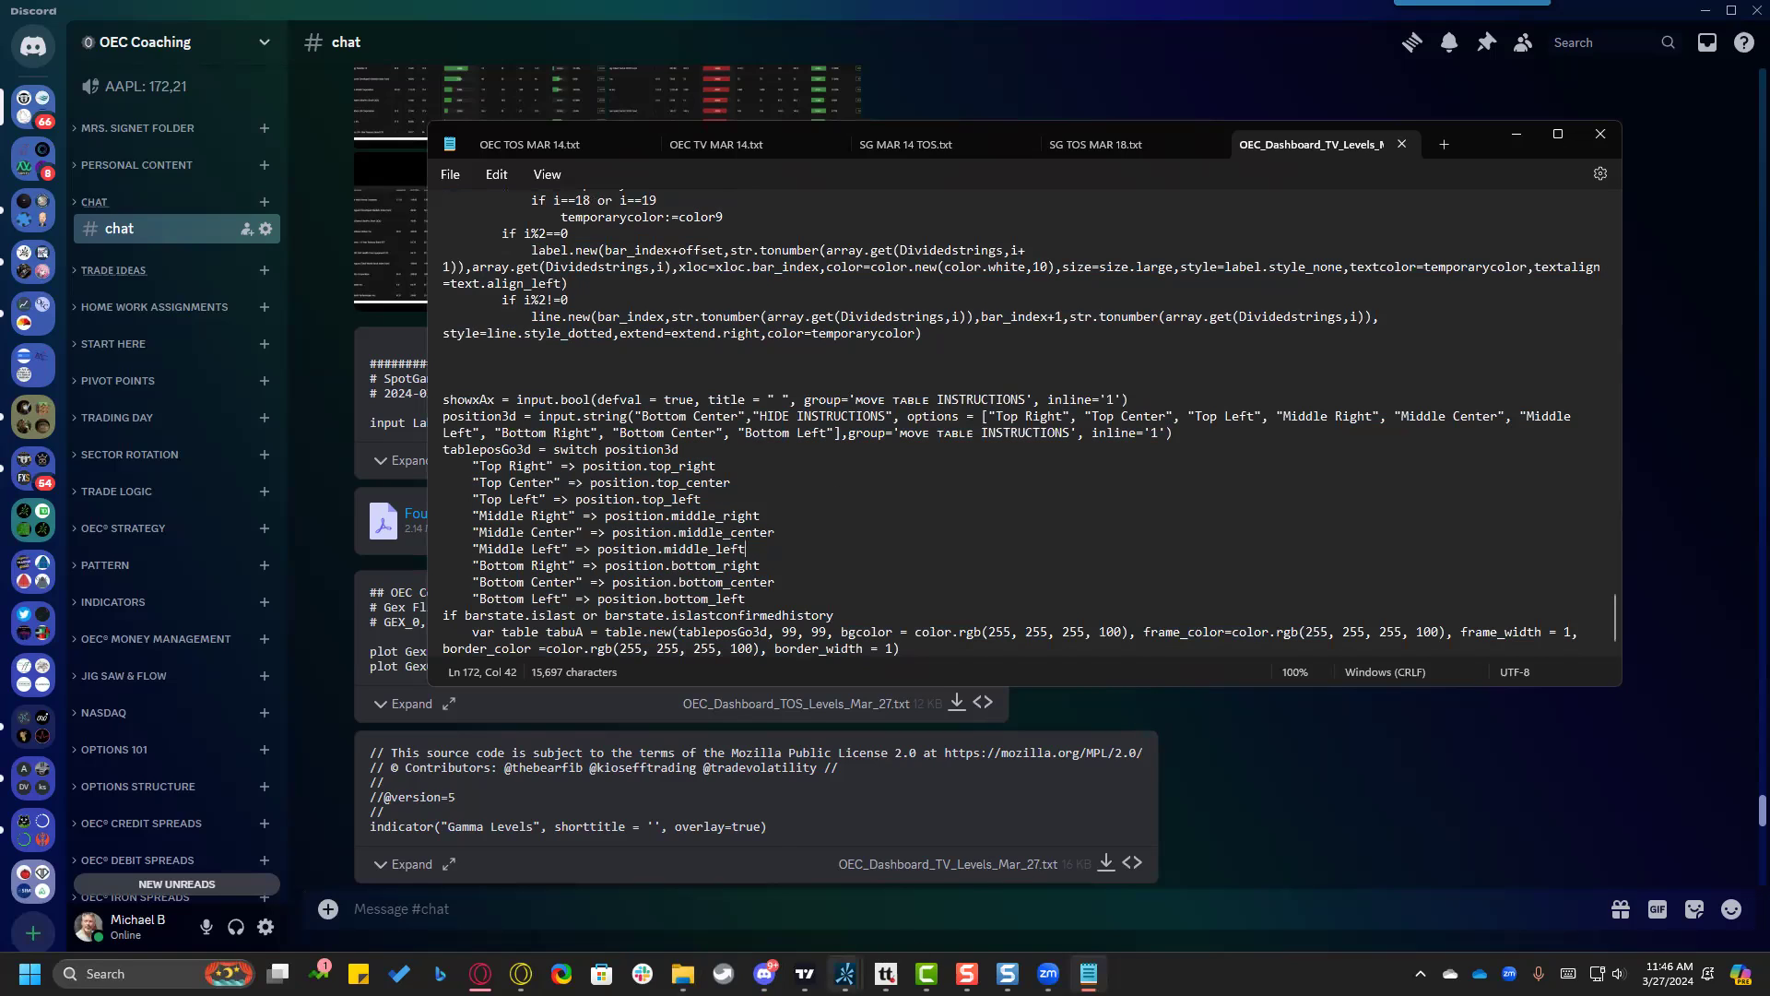
mouse_move(883, 975)
mouse_move(805, 975)
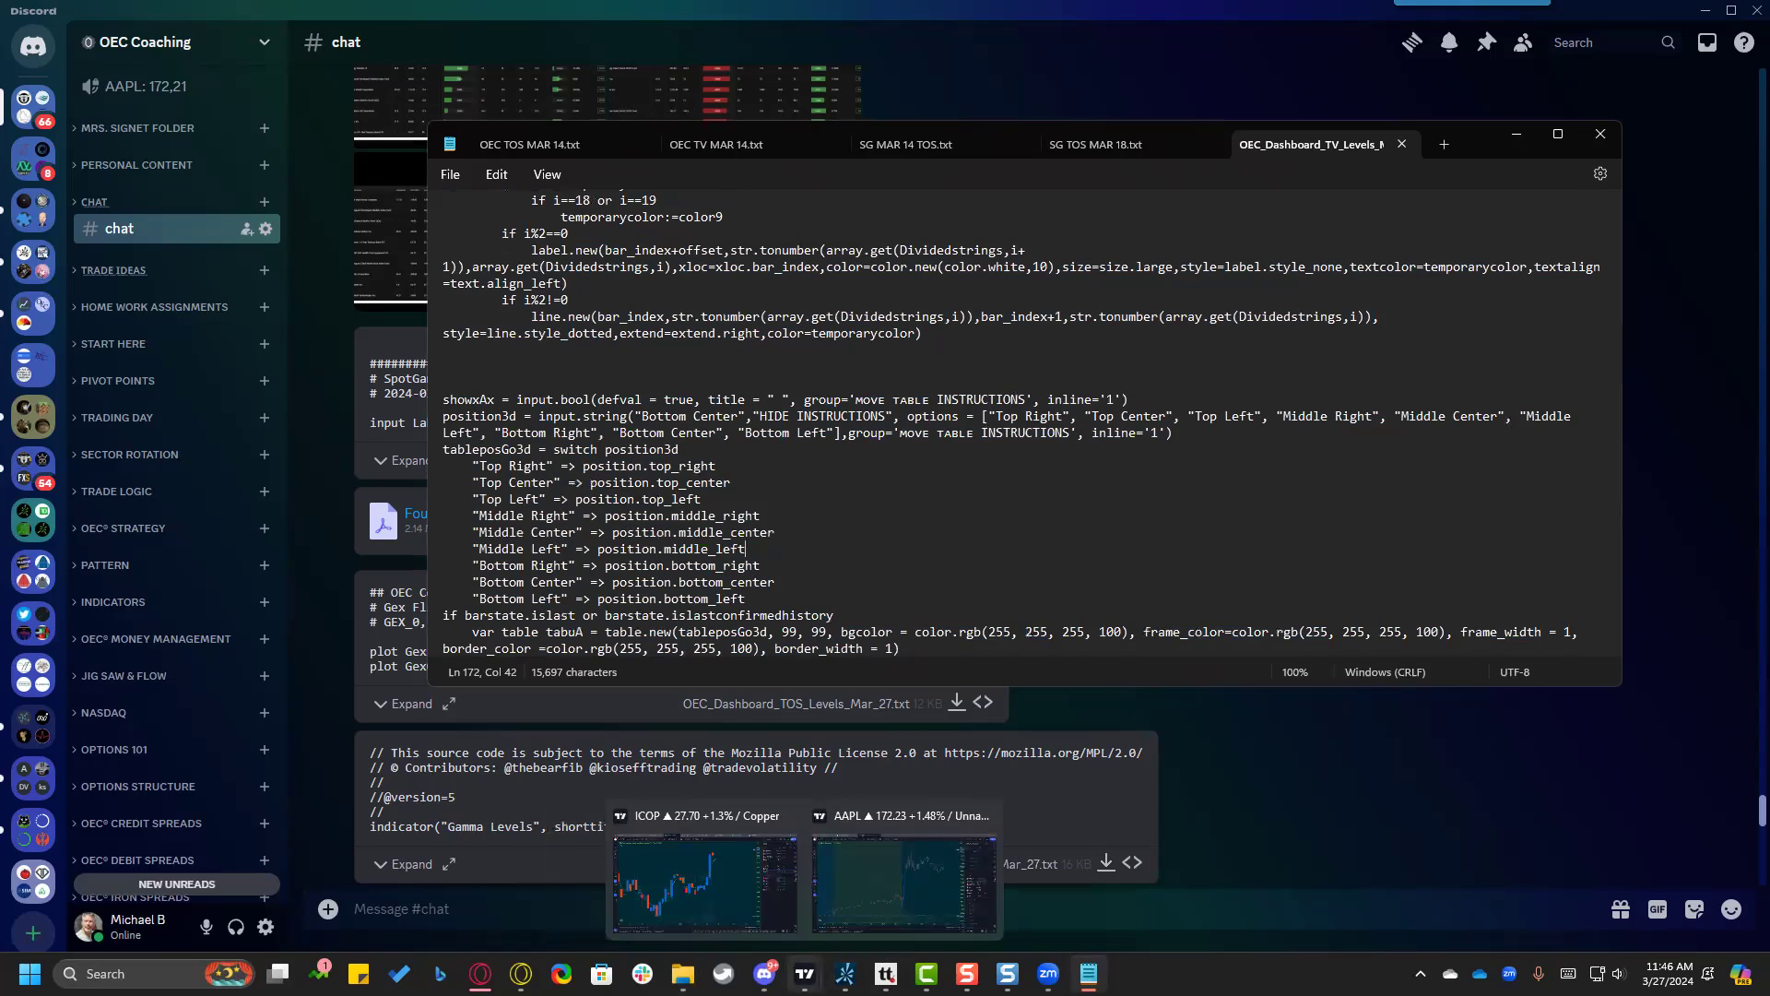
left_click(874, 884)
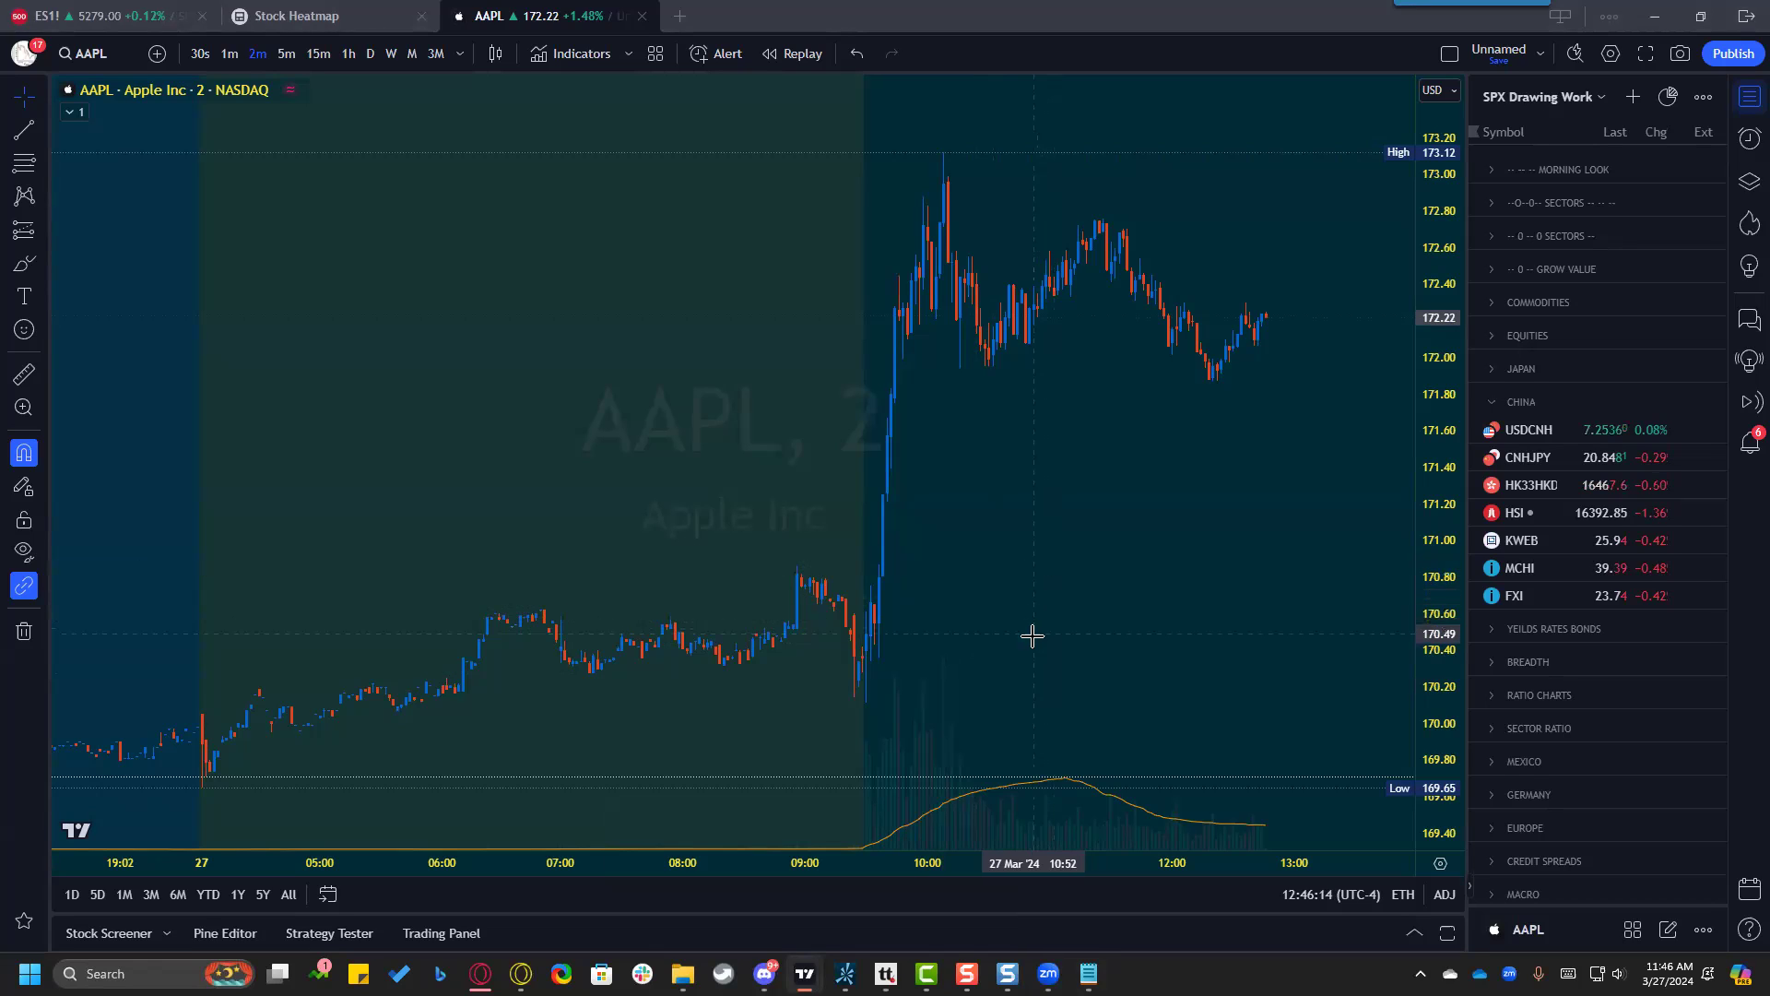
Expand the pane below the AAPL chart and show the Pine Editor in it.
left_click_drag(1039, 912, 1006, 563)
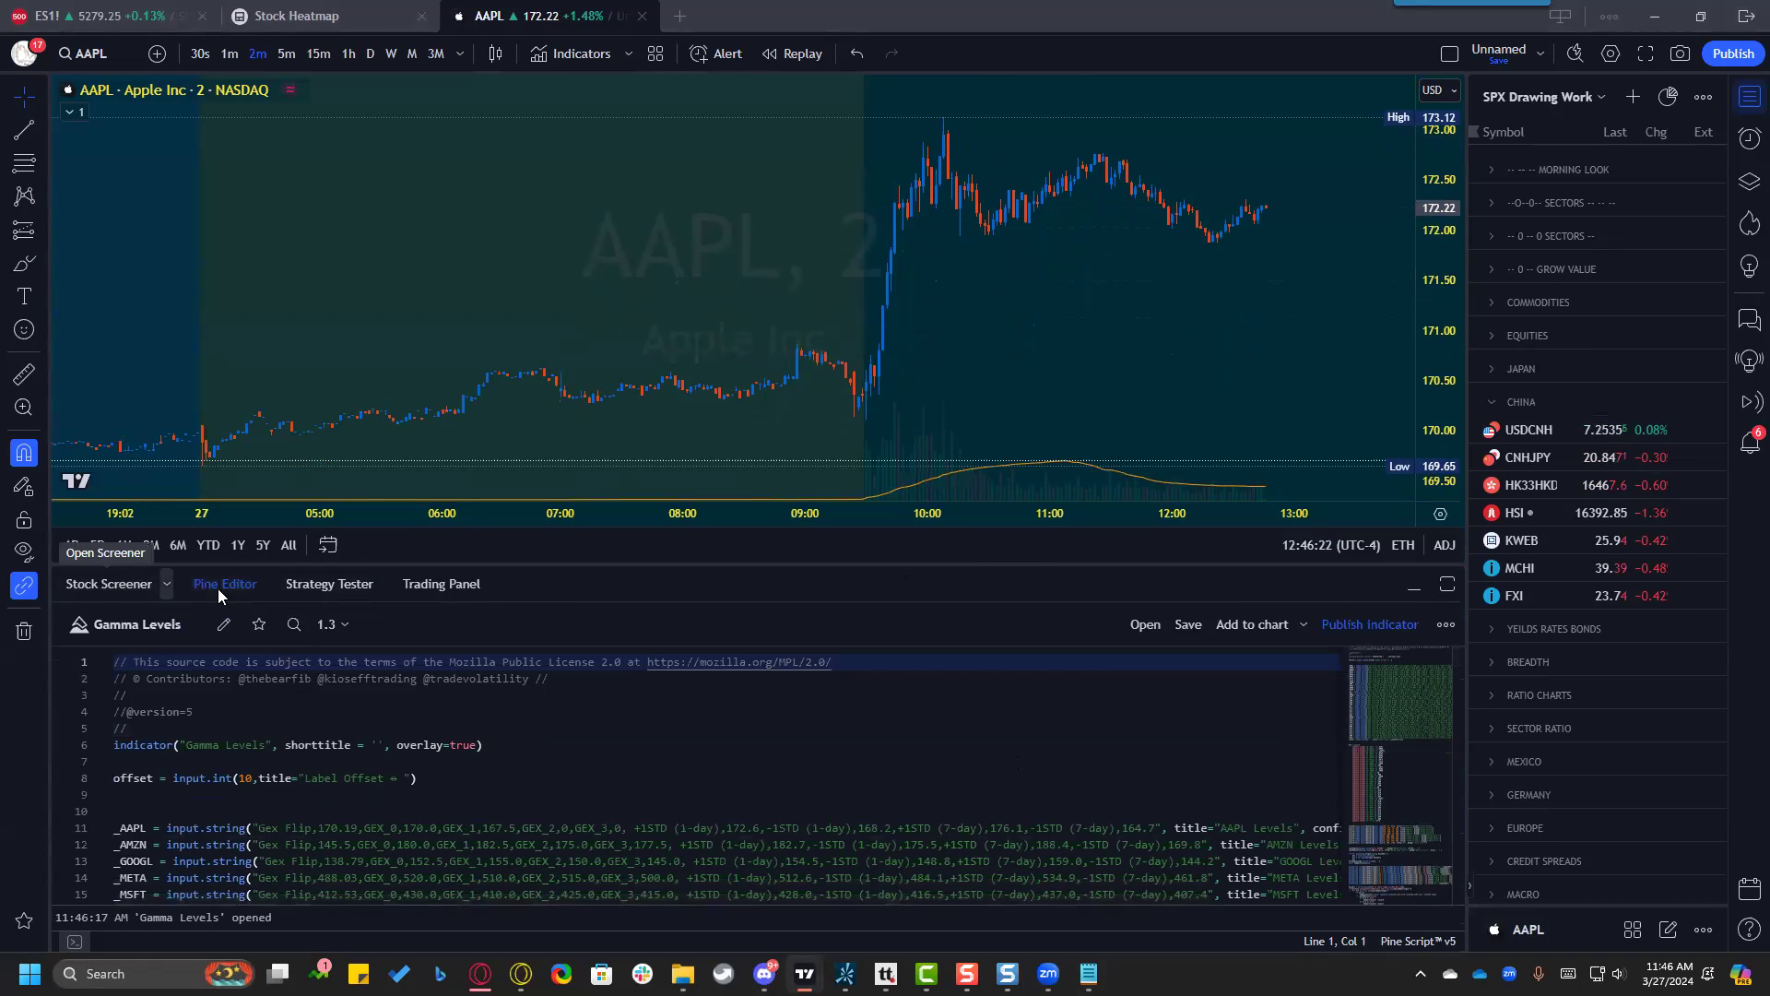
left_click(114, 584)
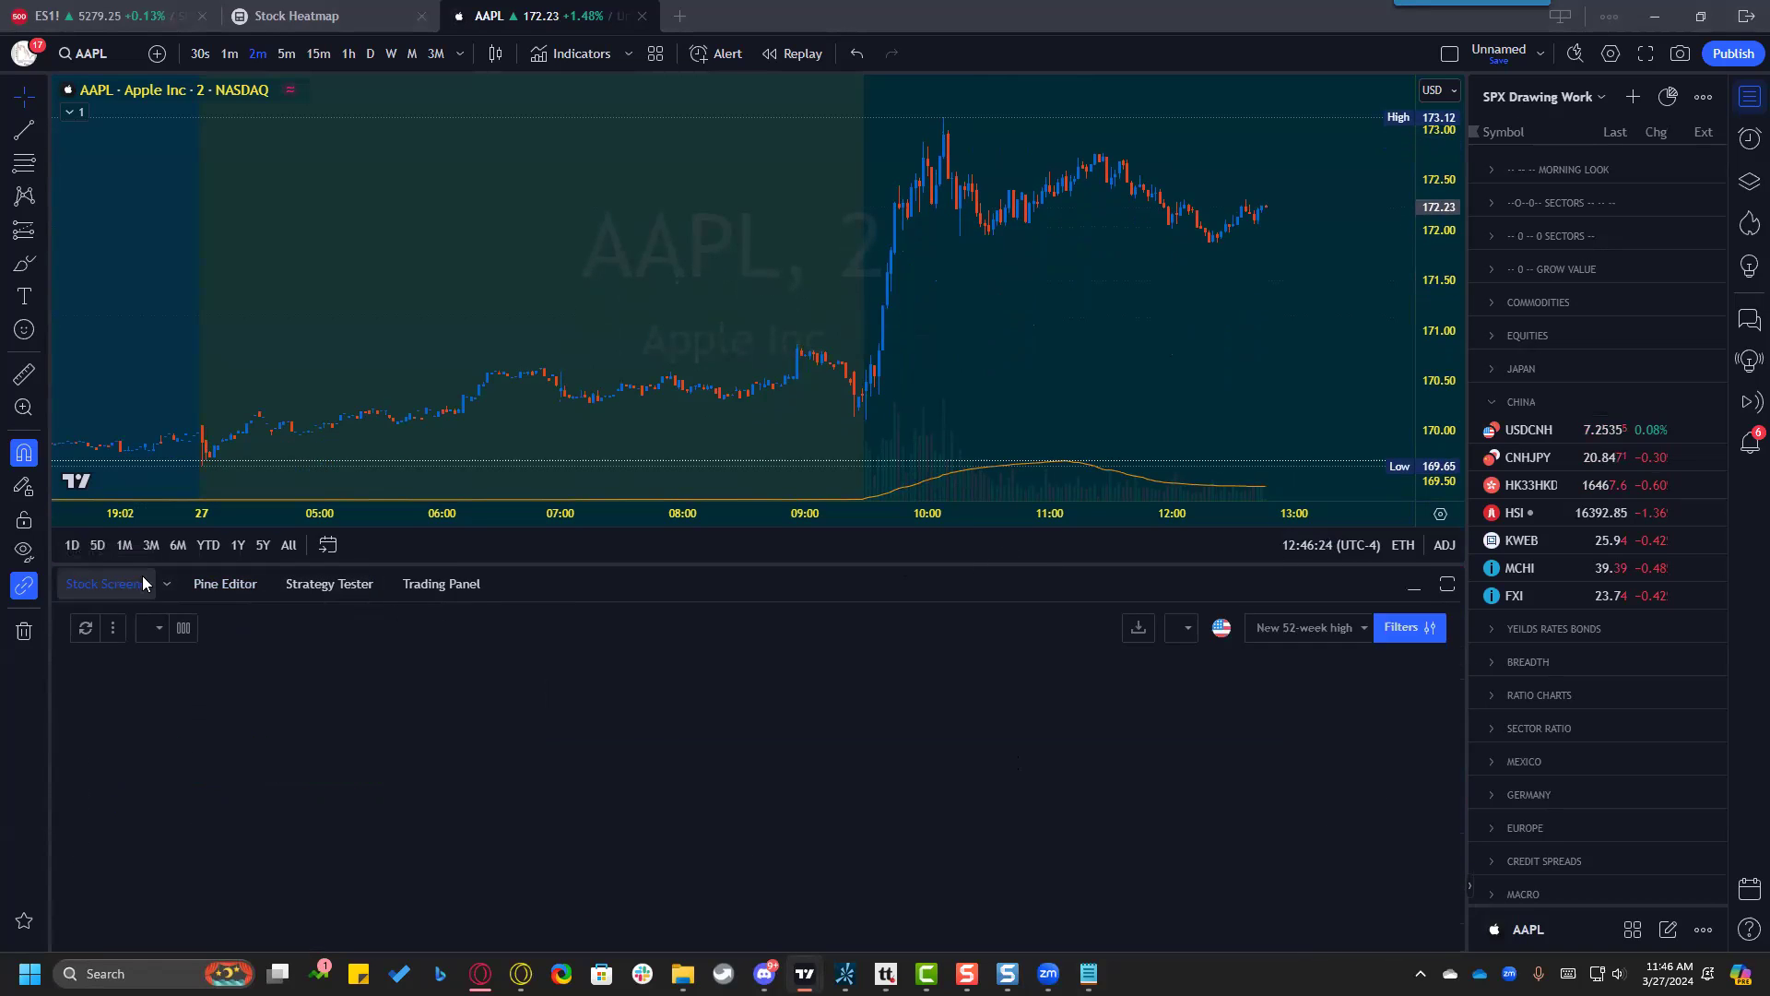
left_click(309, 587)
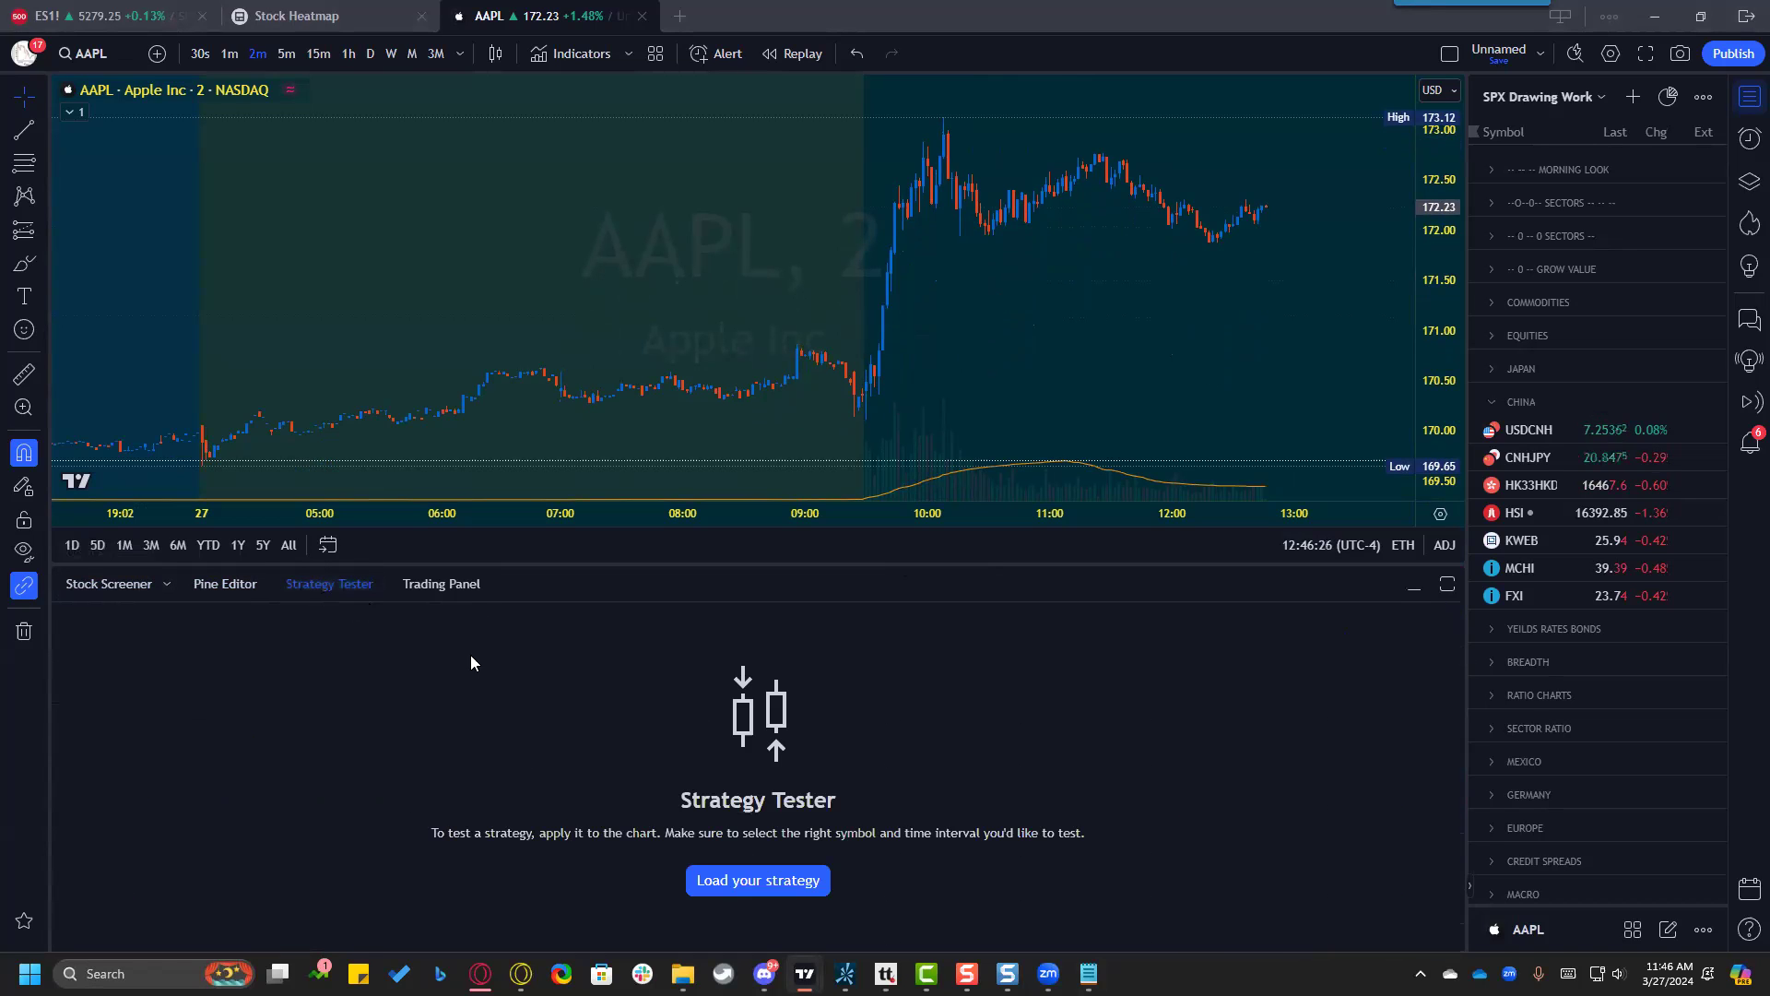
left_click(226, 584)
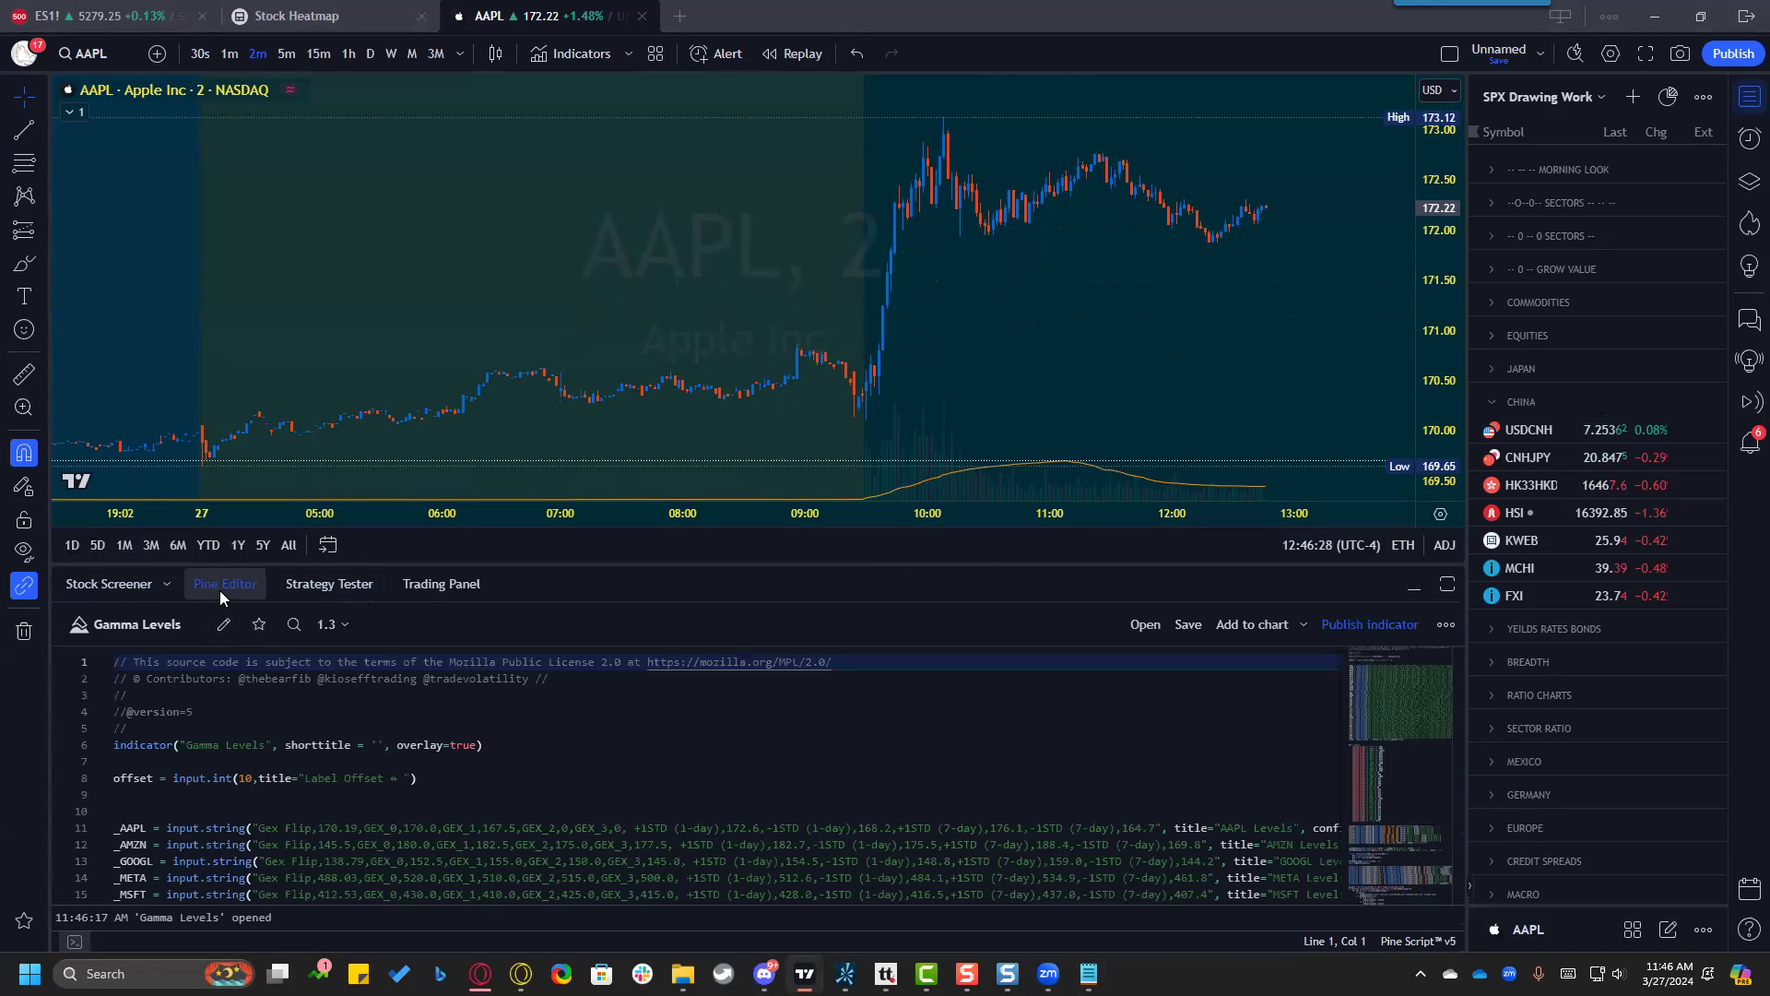
Create a new indicator script and replace all of its template code with the copied Gamma Levels script.
left_click(1152, 626)
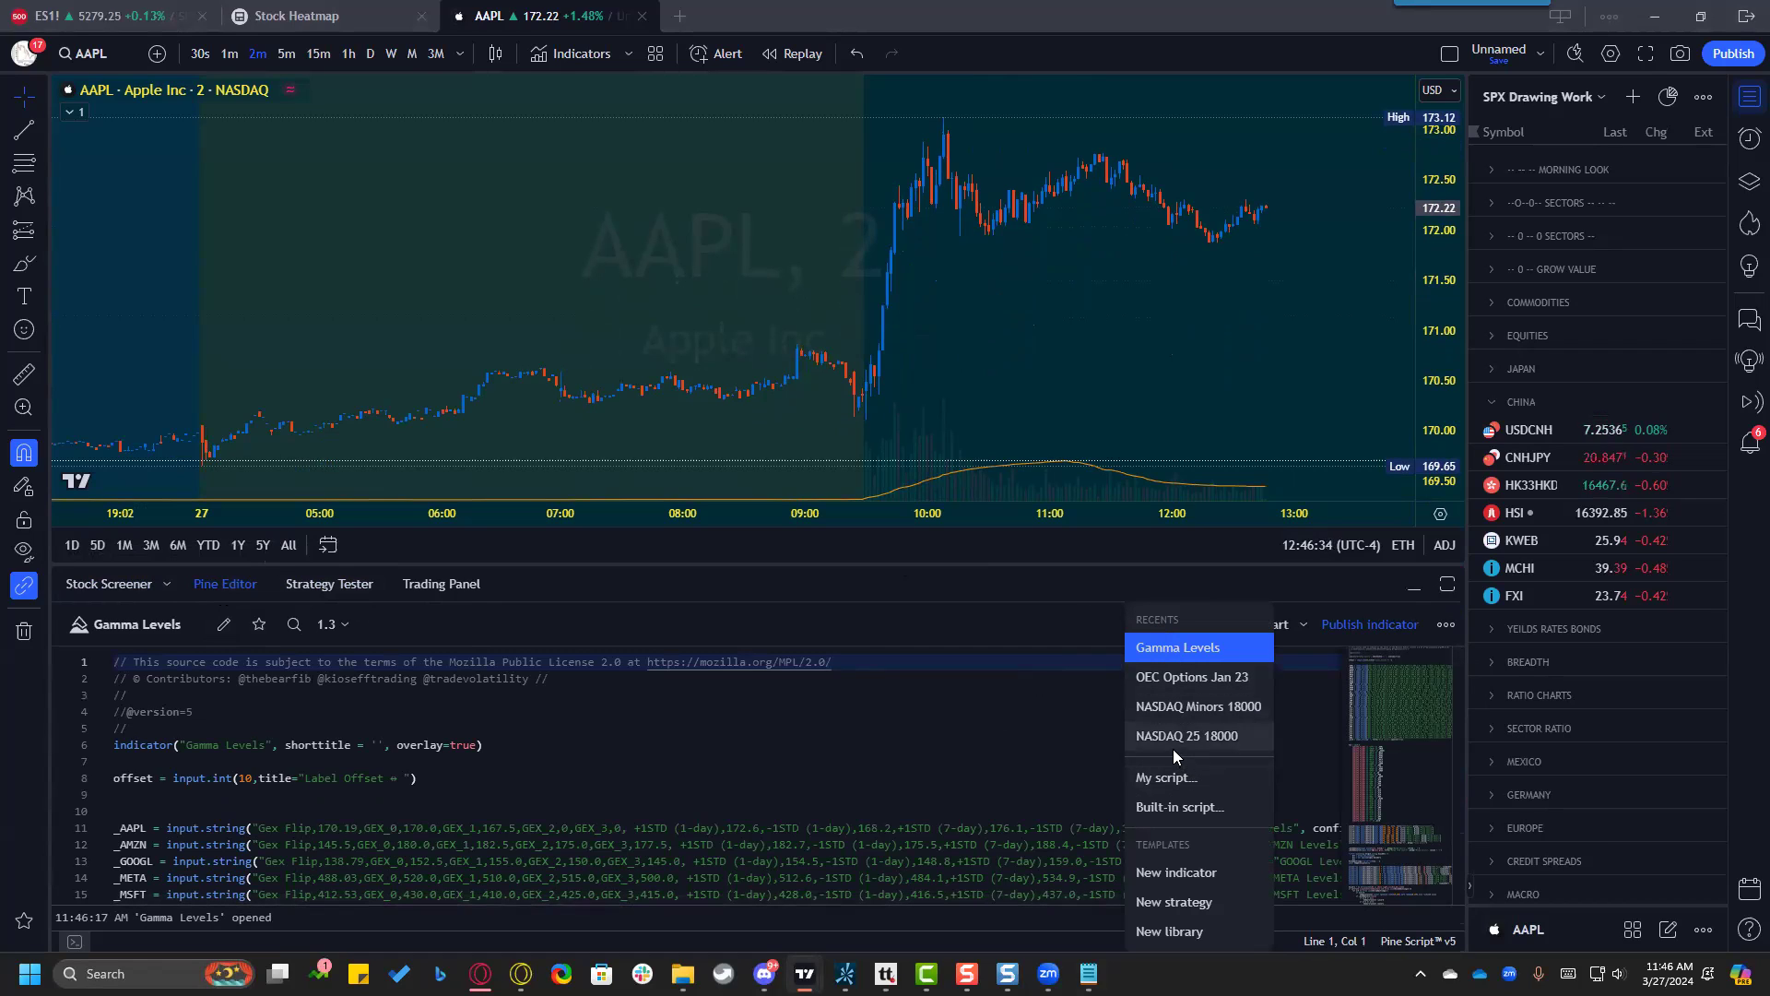
left_click(1163, 876)
left_click(370, 742)
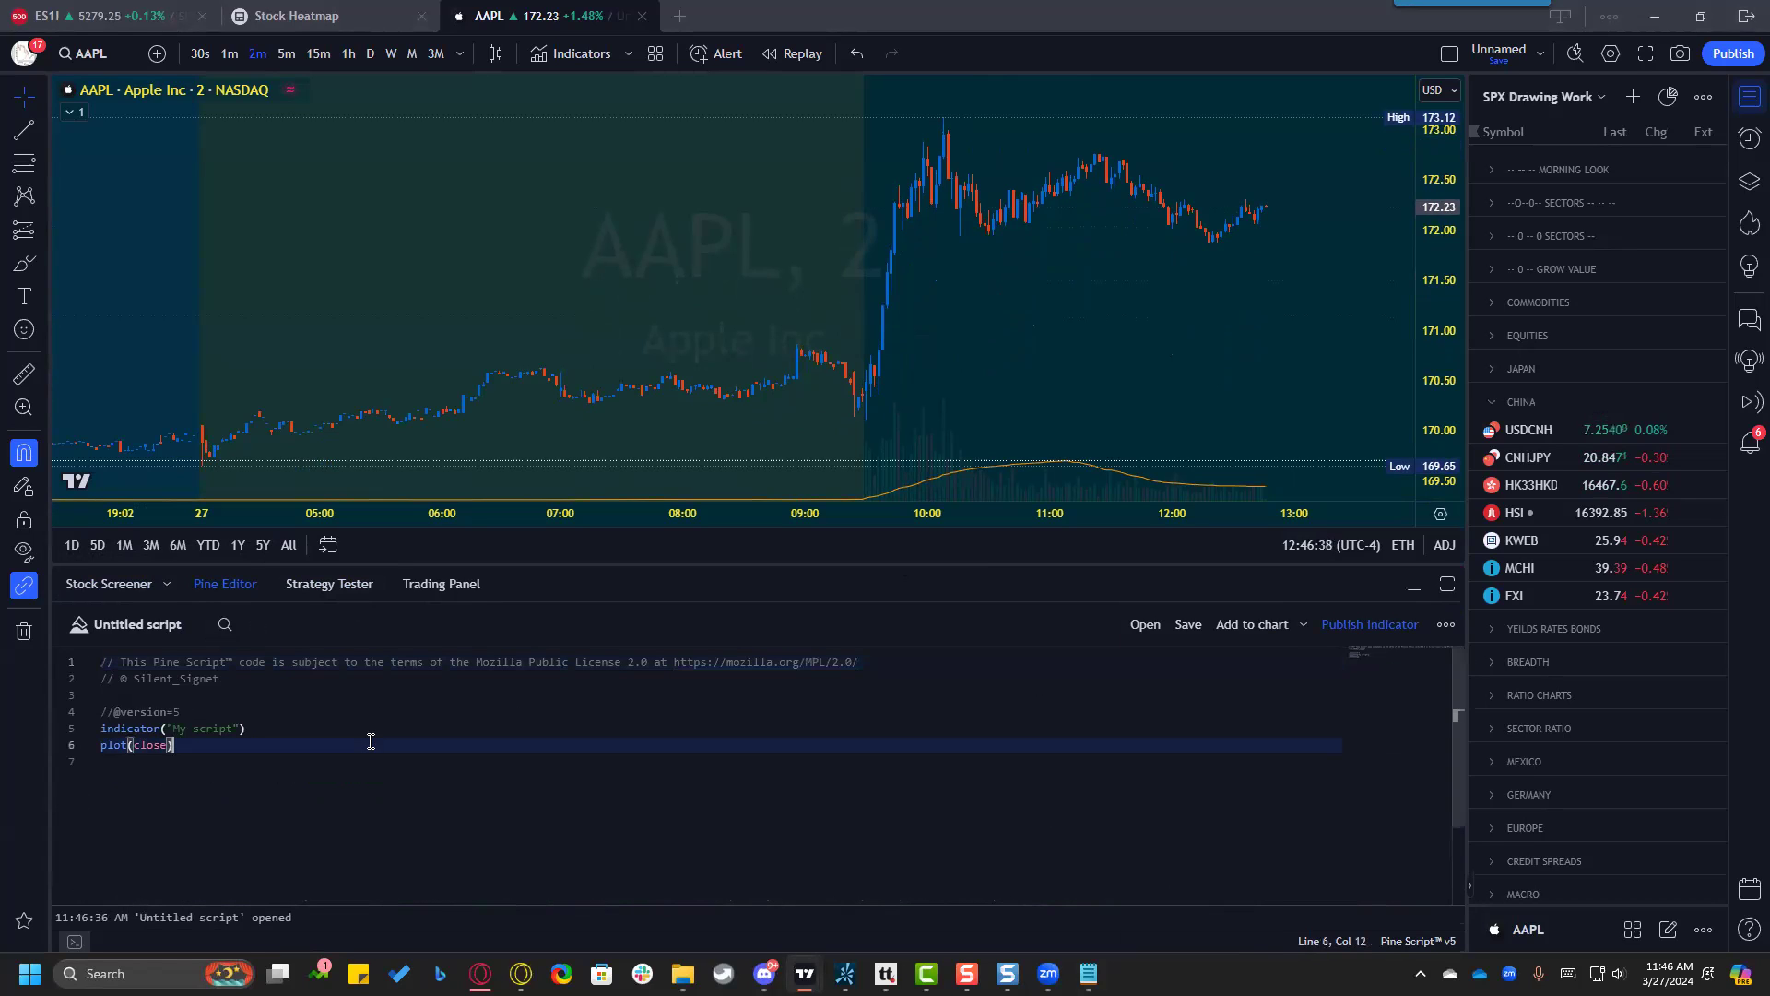
key("ctrl+a")
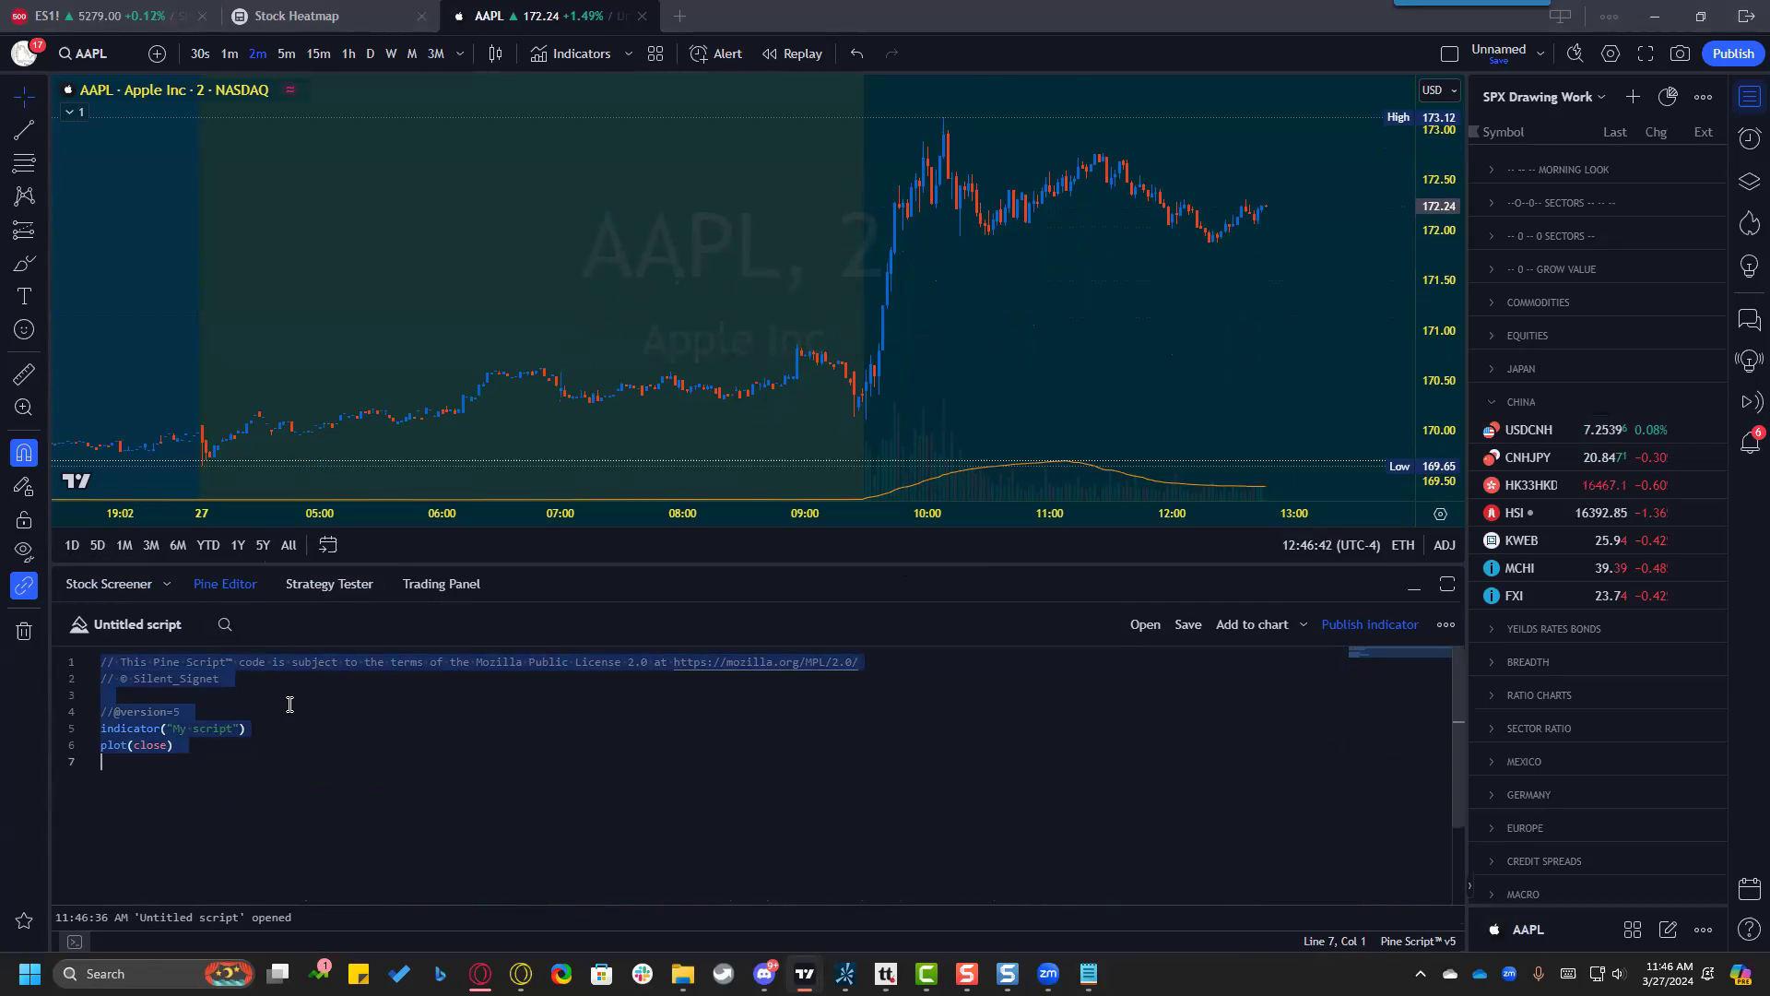
key("BackSpace")
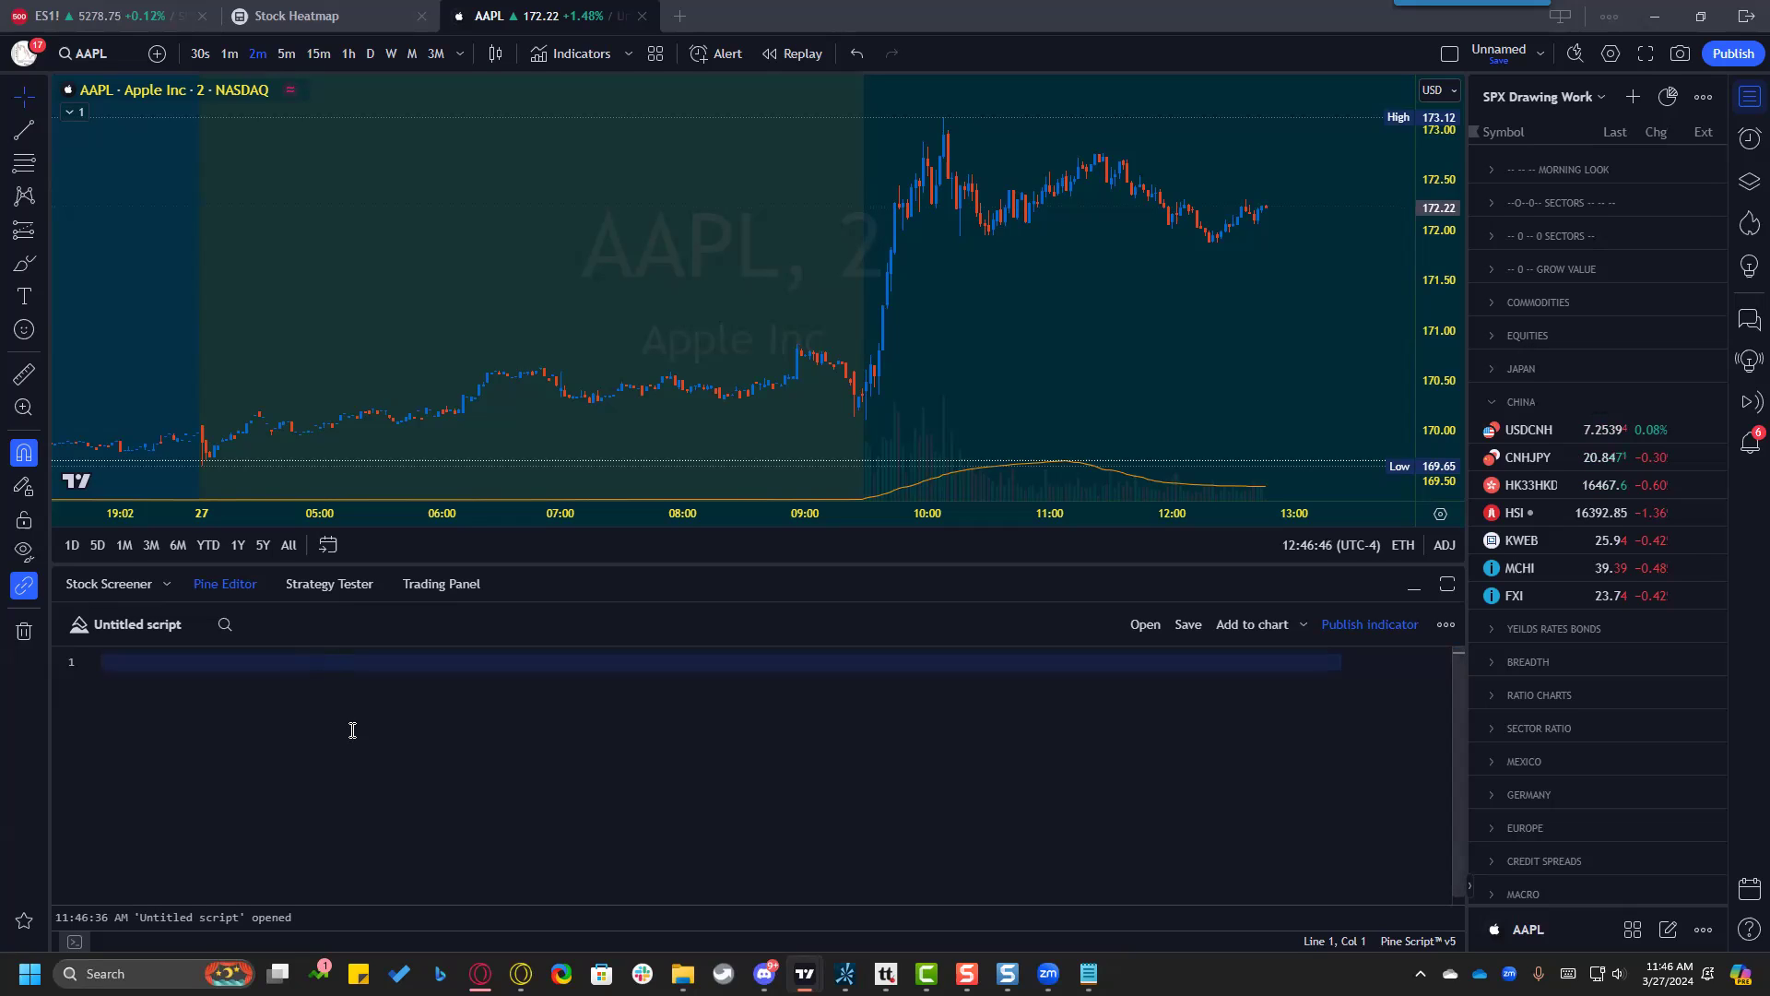
key("ctrl+v")
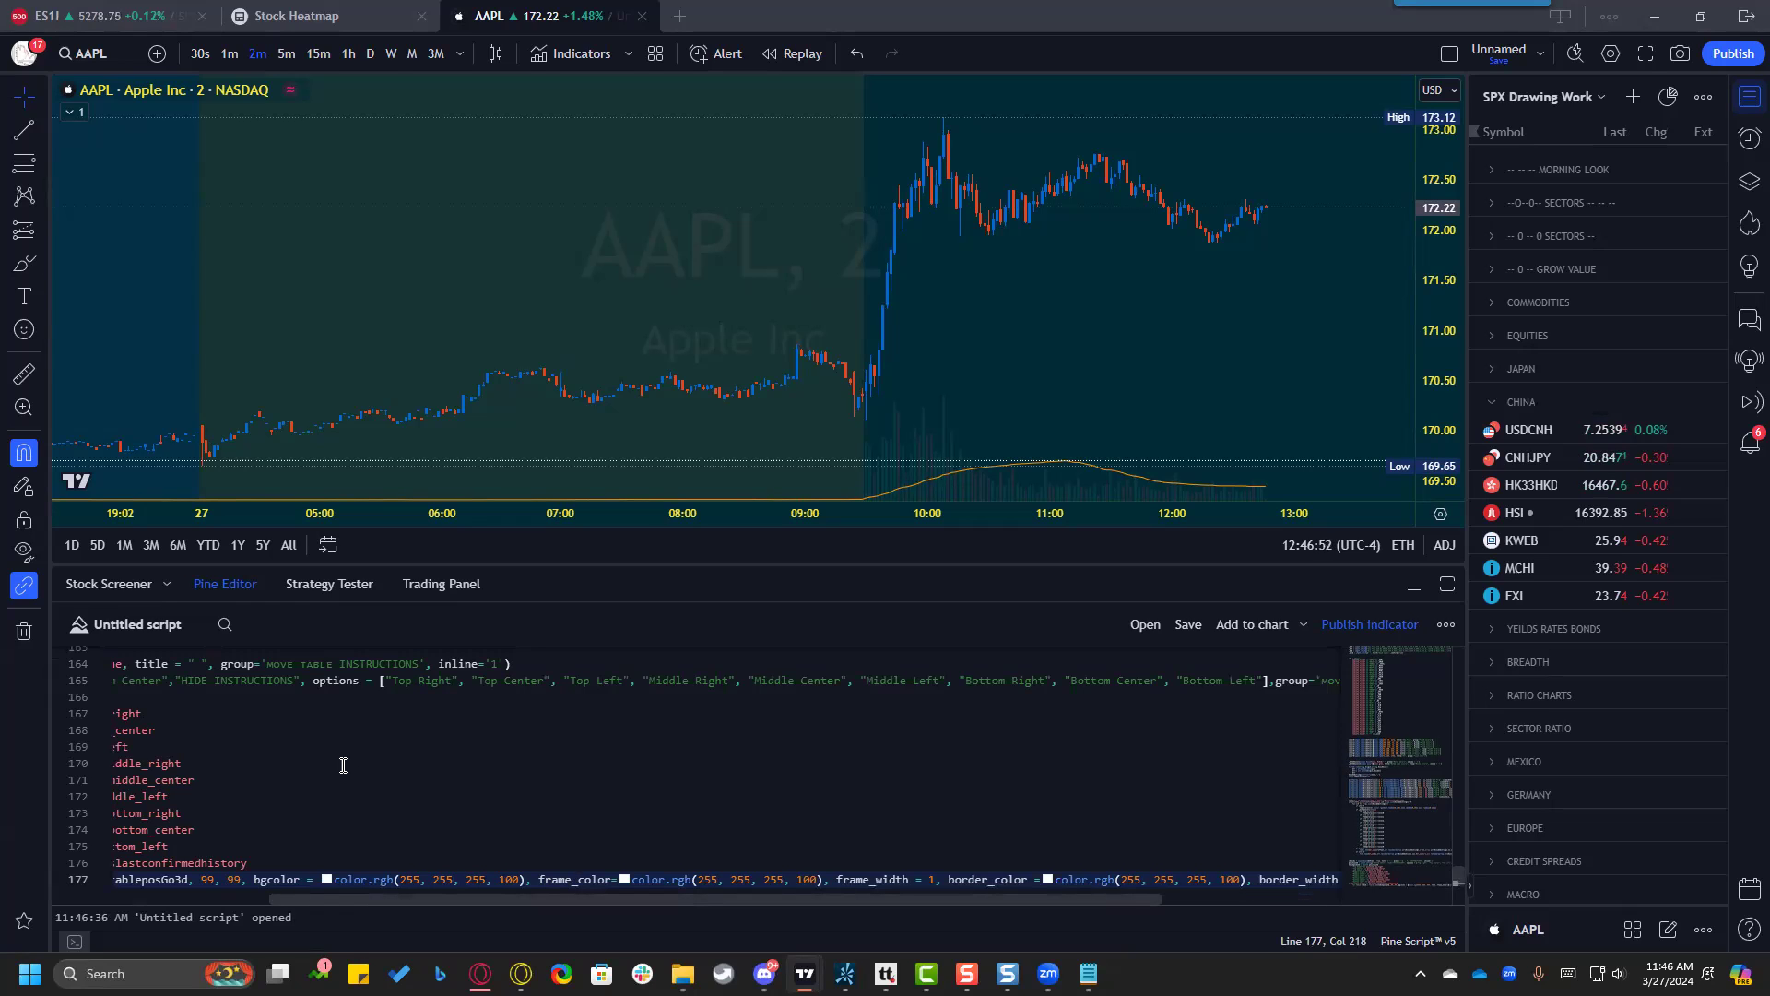
Save the untitled script under the name OEC Gamma Levels.
left_click(144, 623)
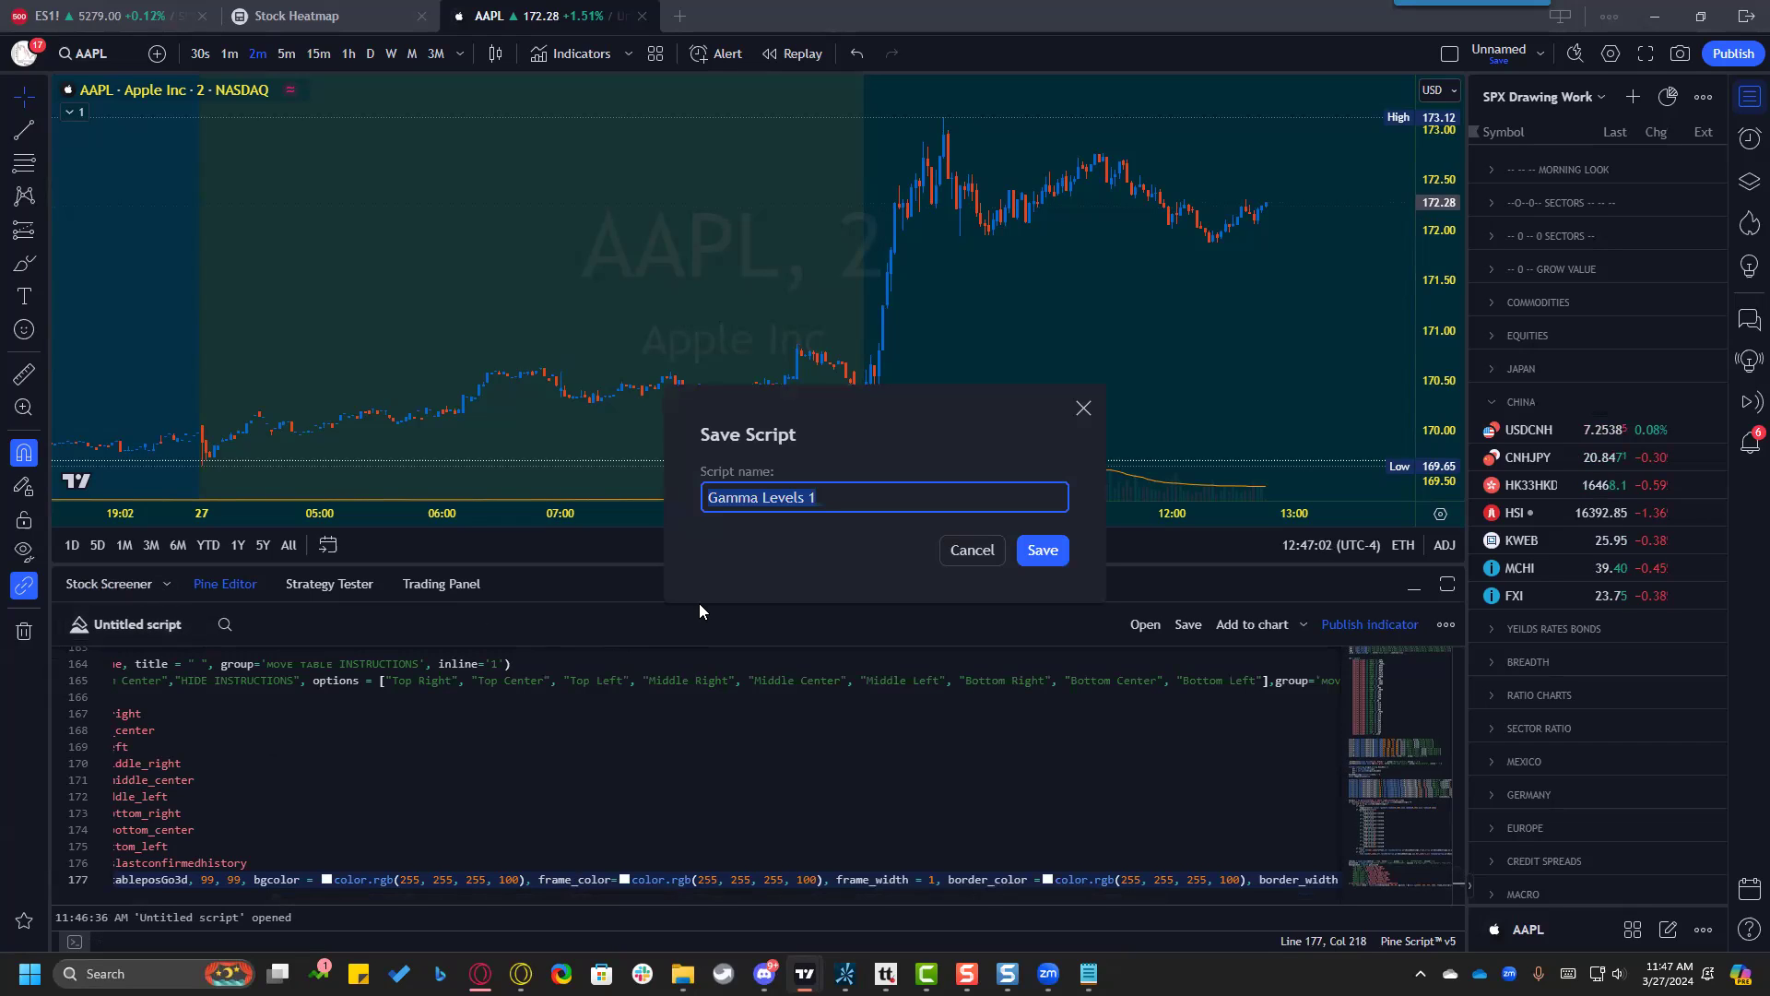
type("OEC ")
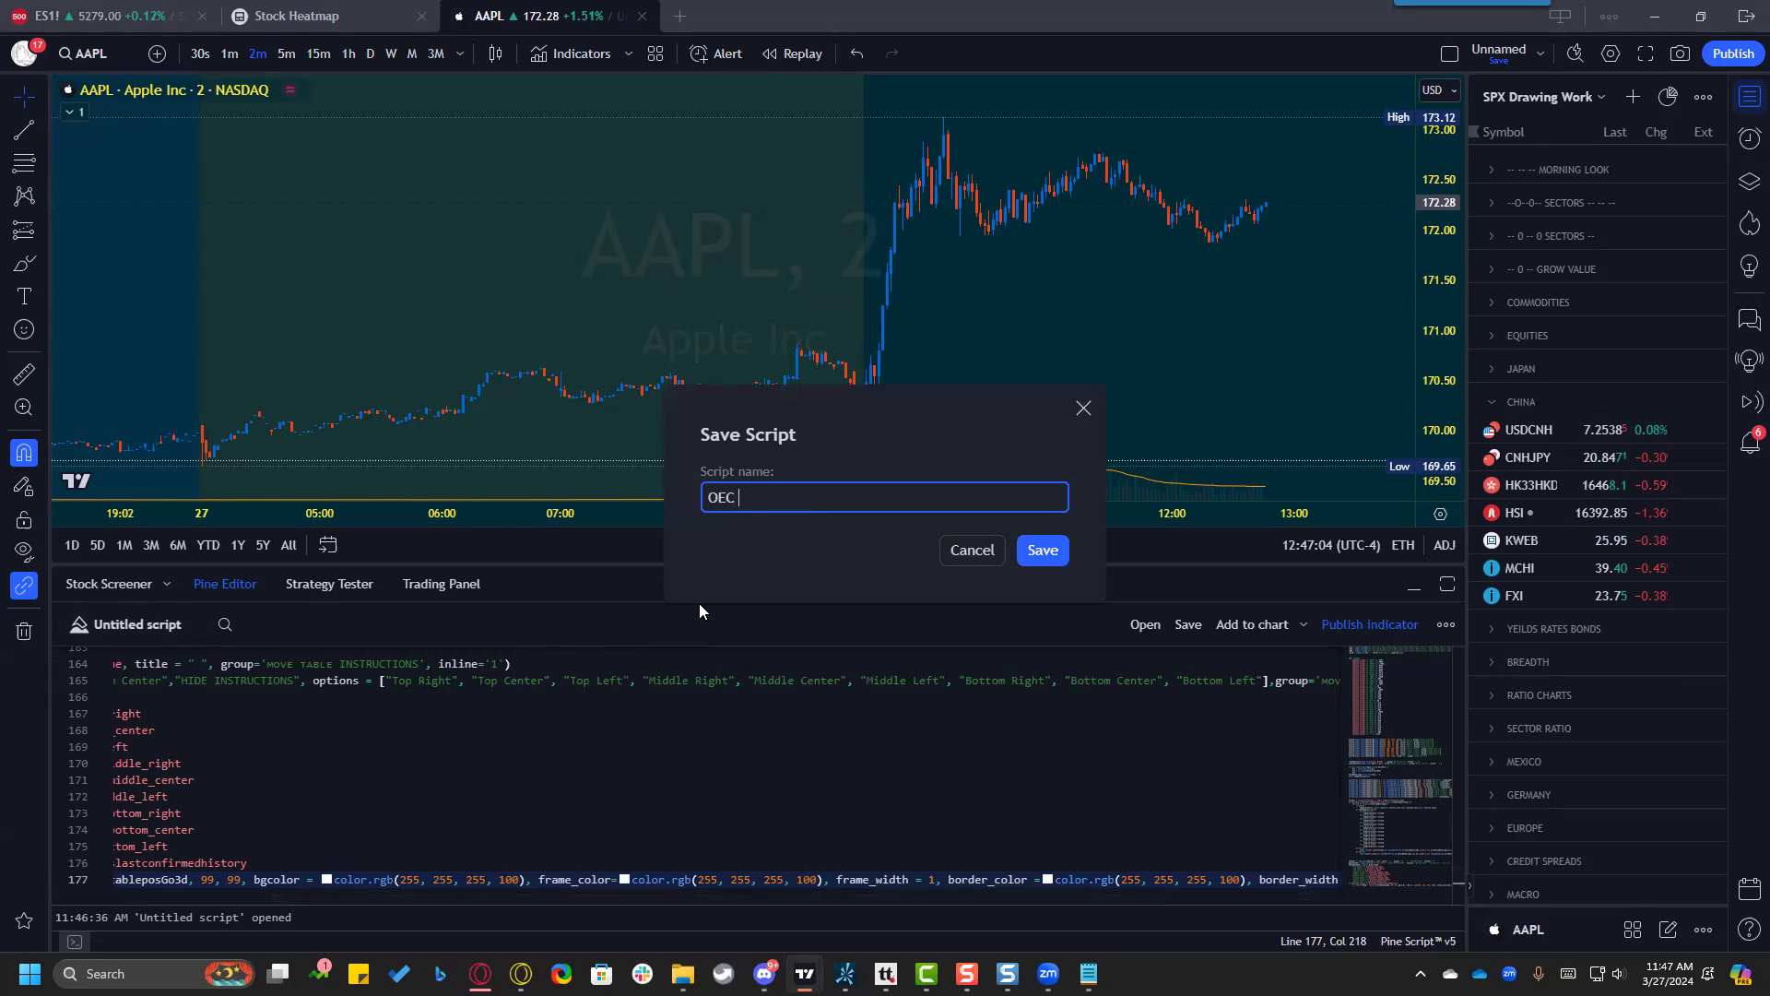
type("Gamma Levels")
left_click(1043, 549)
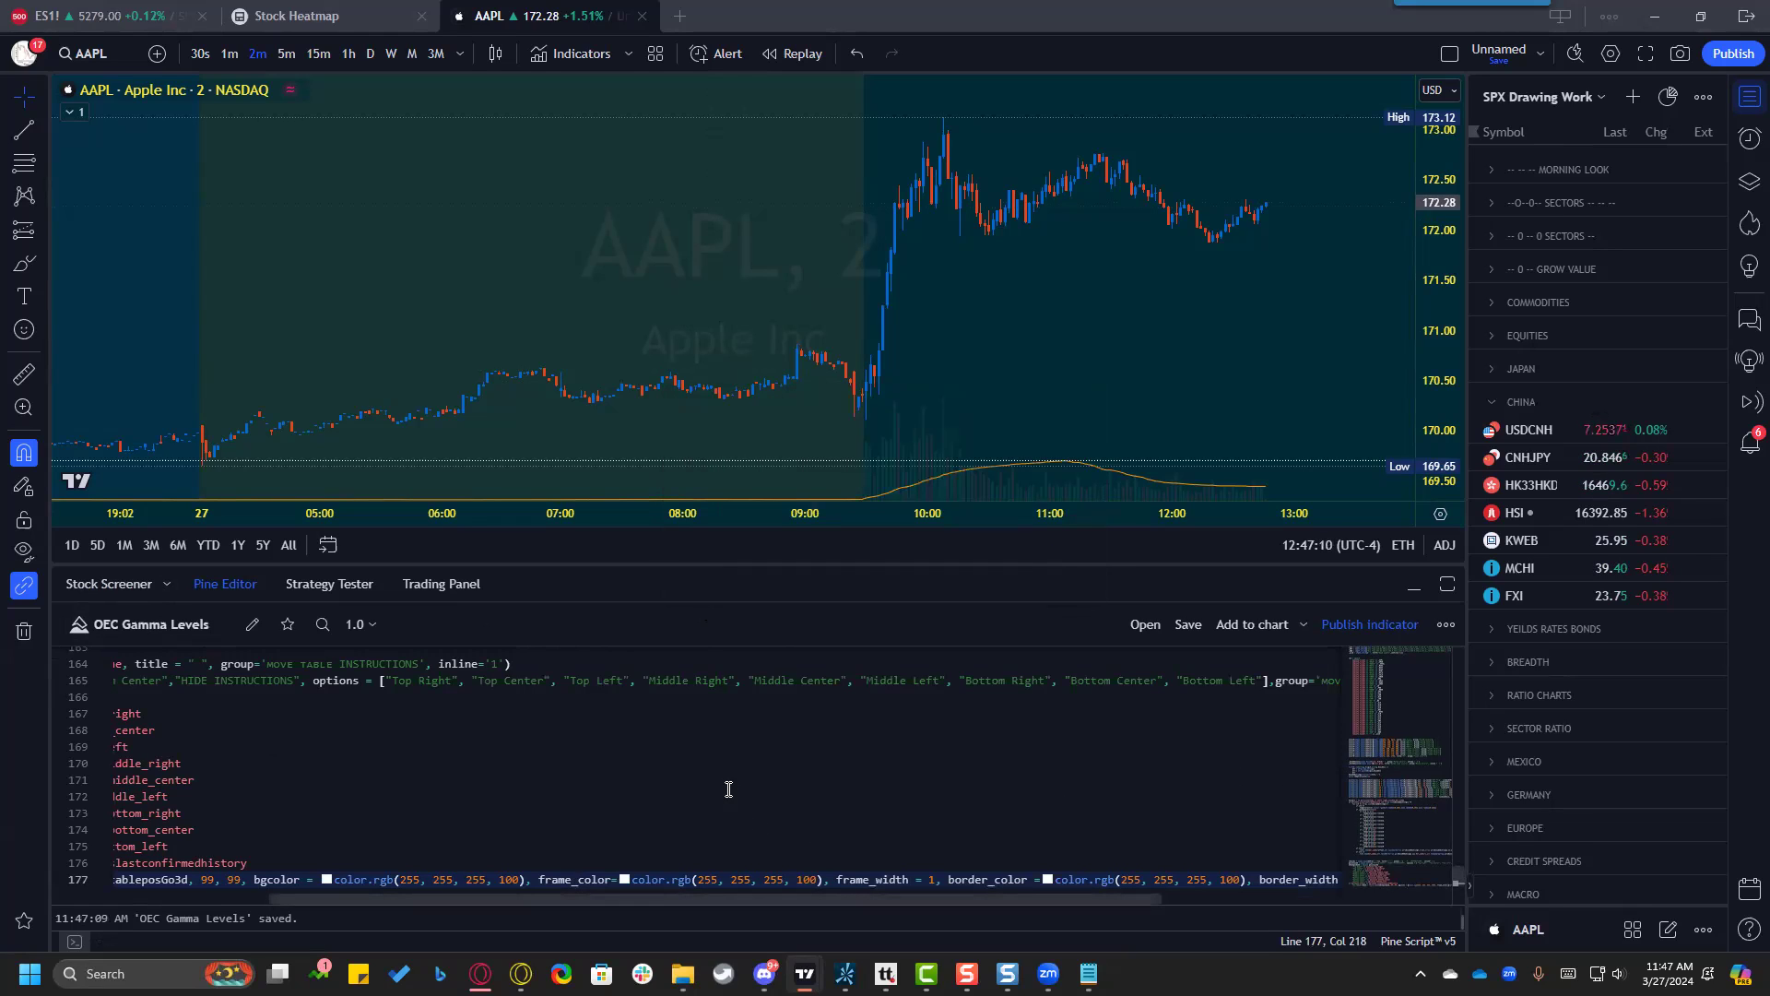
Add OEC Gamma Levels to the AAPL chart with its prefilled inputs and collapse the Pine Editor pane.
left_click(1239, 625)
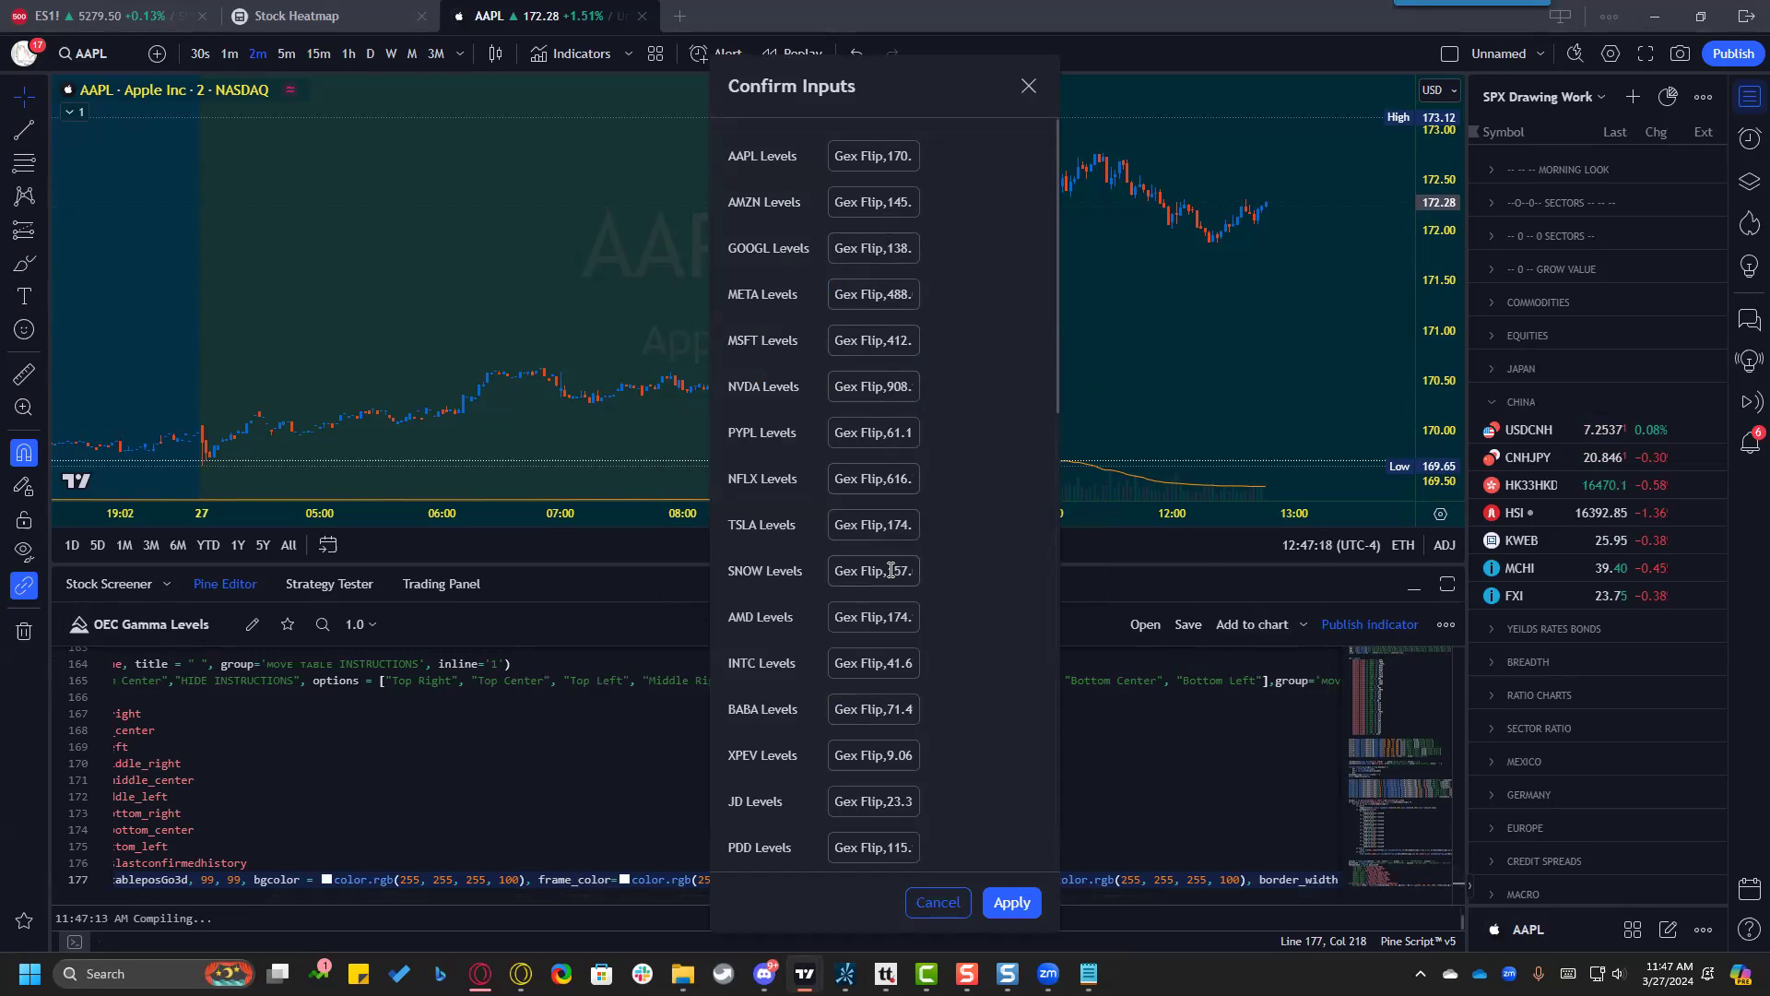
left_click(1009, 900)
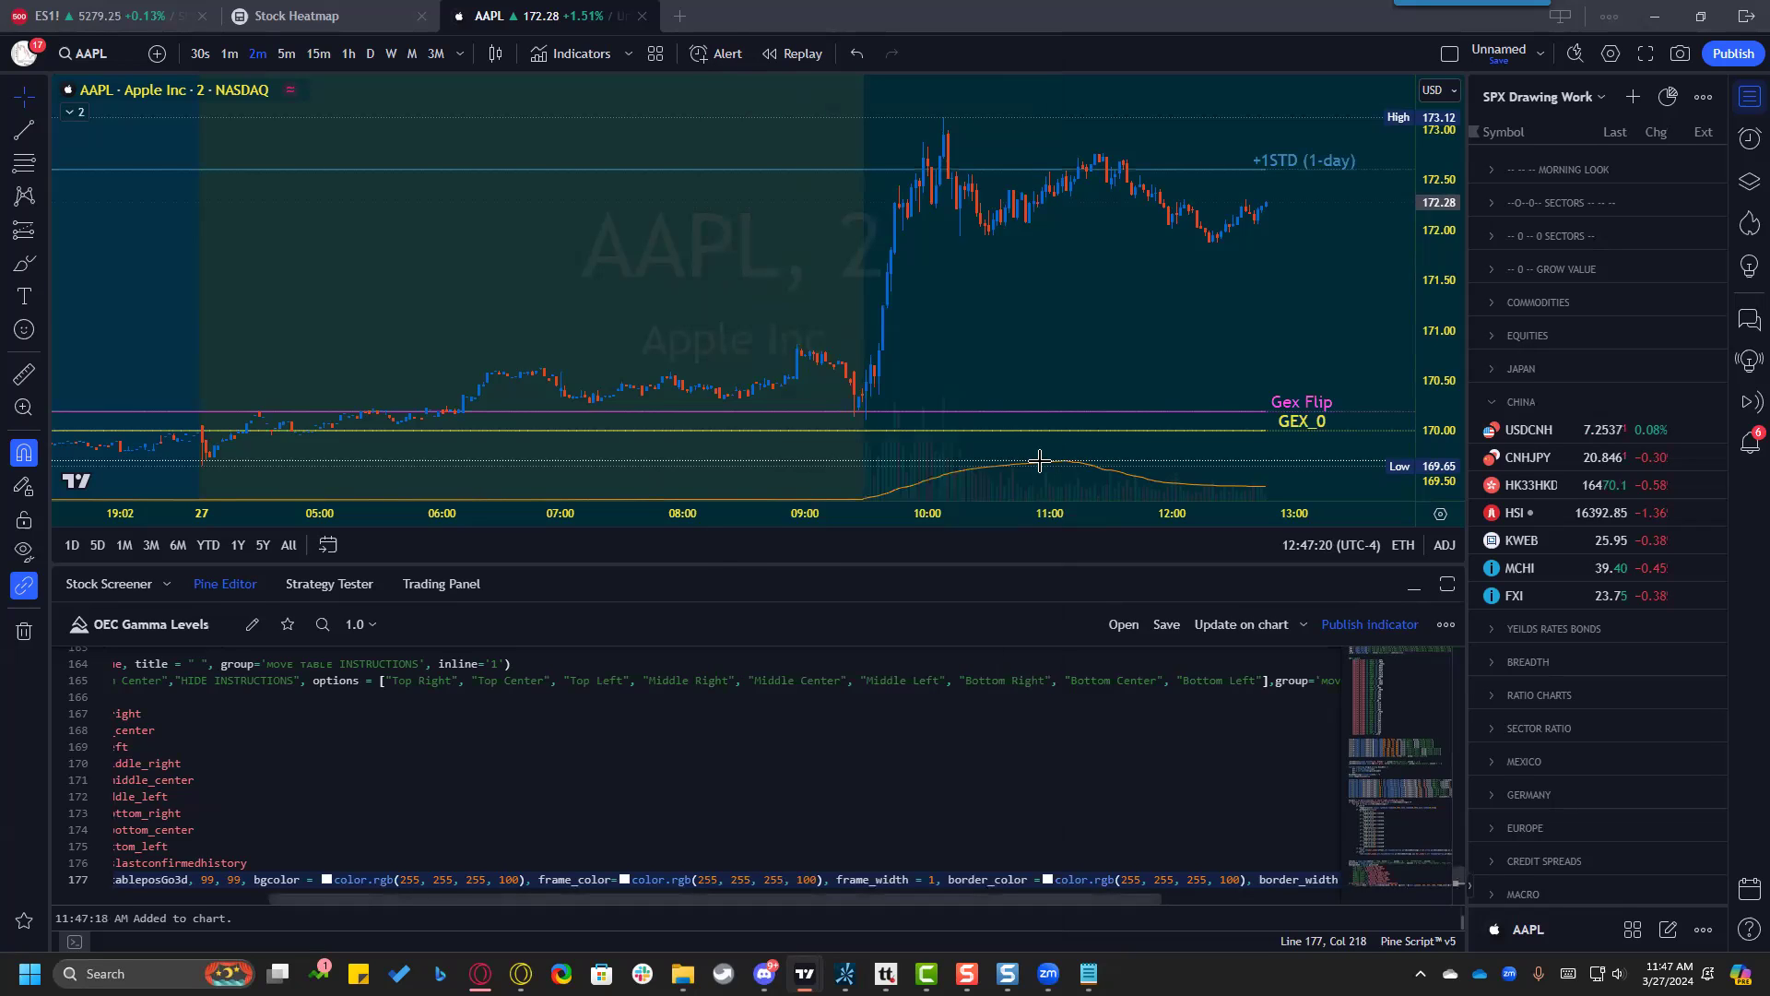
left_click_drag(999, 567, 1074, 902)
scroll(1106, 544, "down", 3)
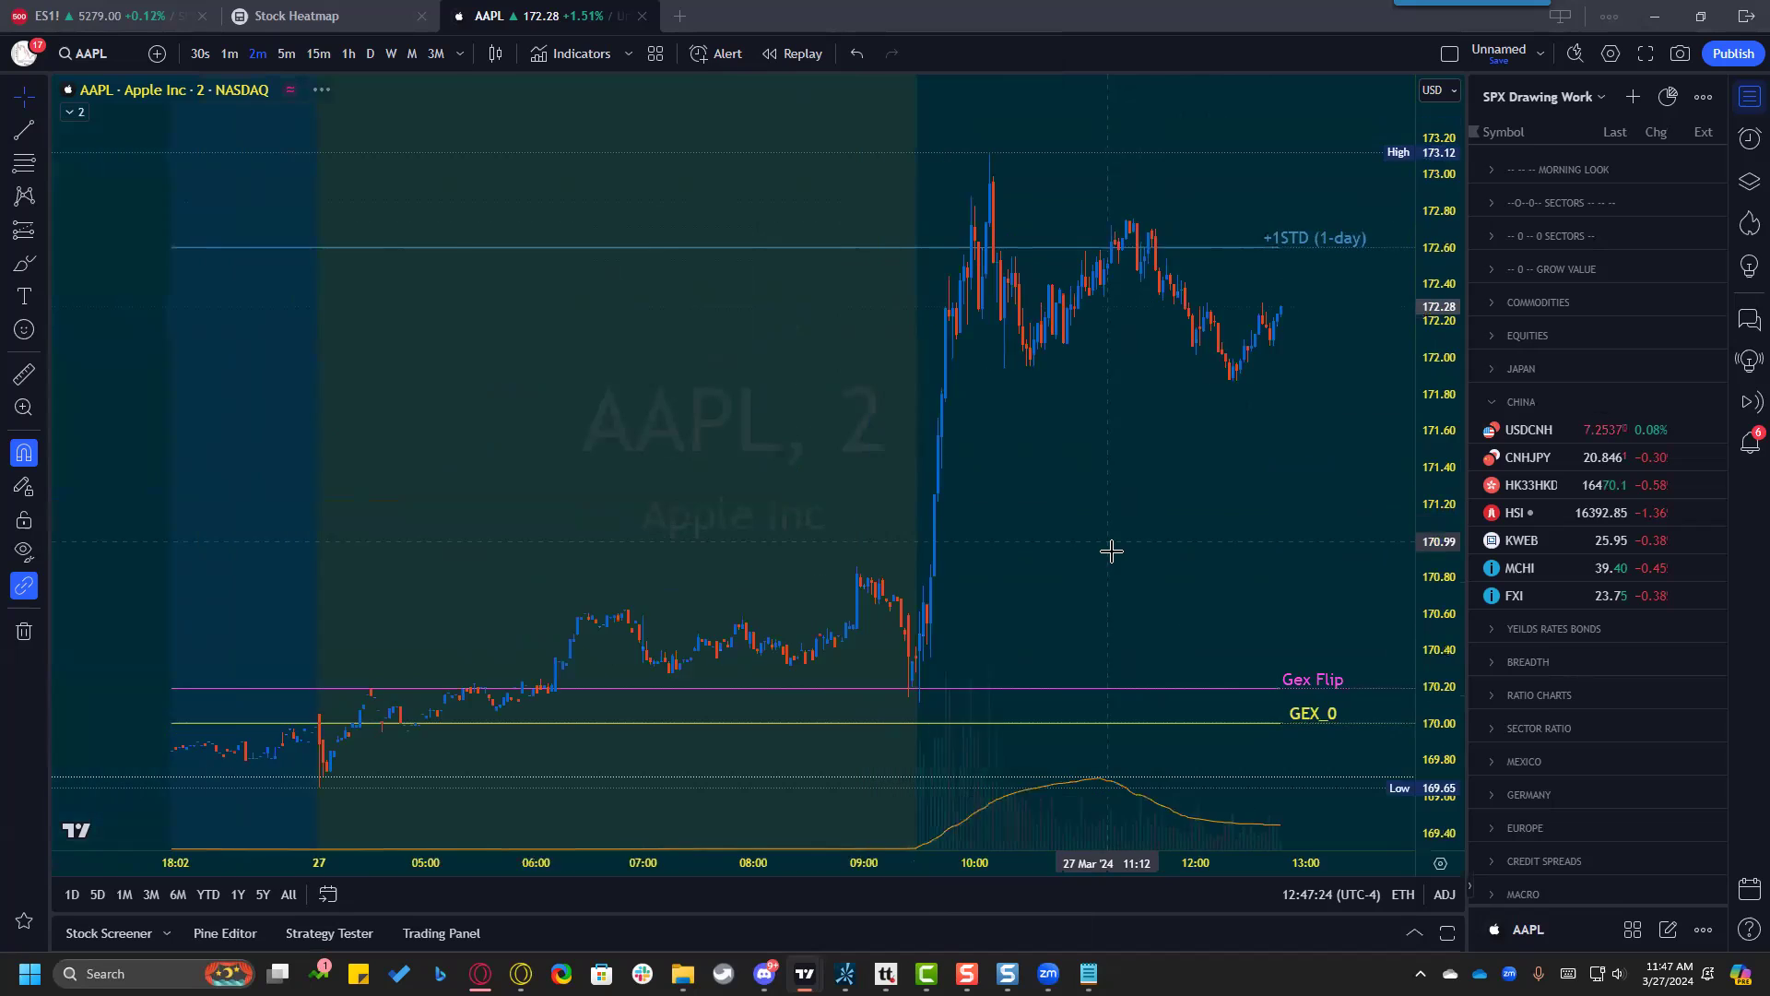
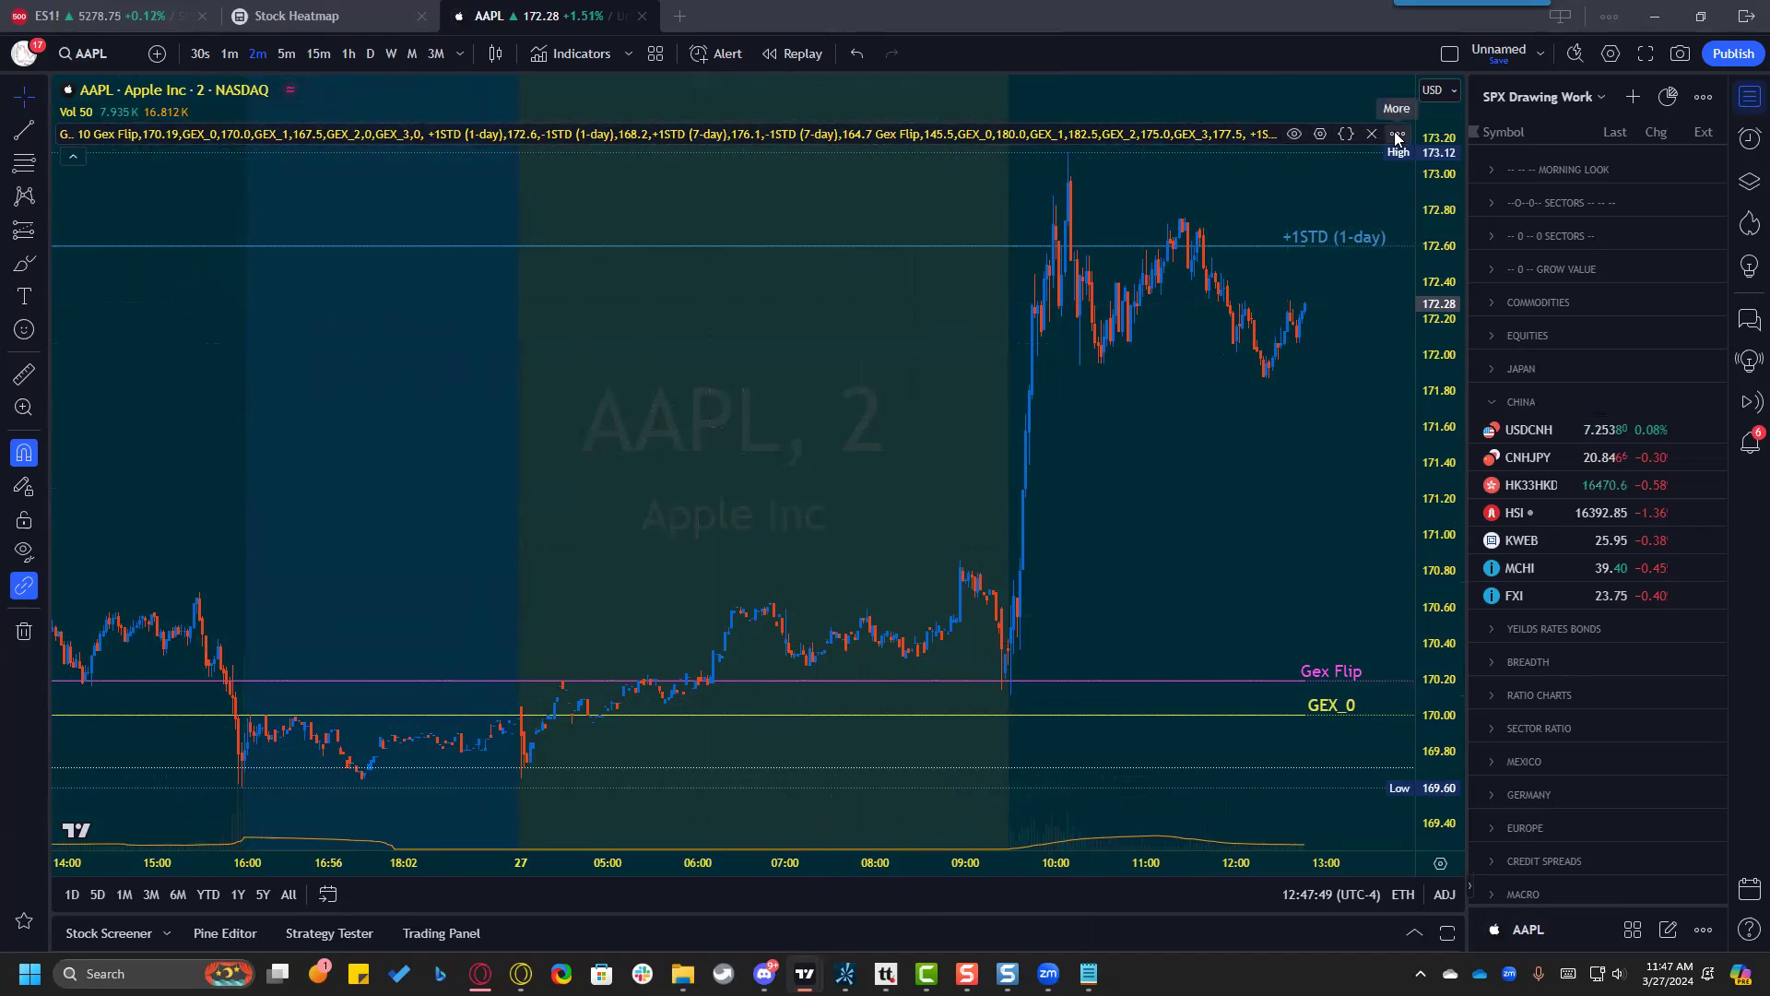
Open the source code of the Gamma Levels indicator on the AAPL chart and clear the entire script.
left_click(1396, 135)
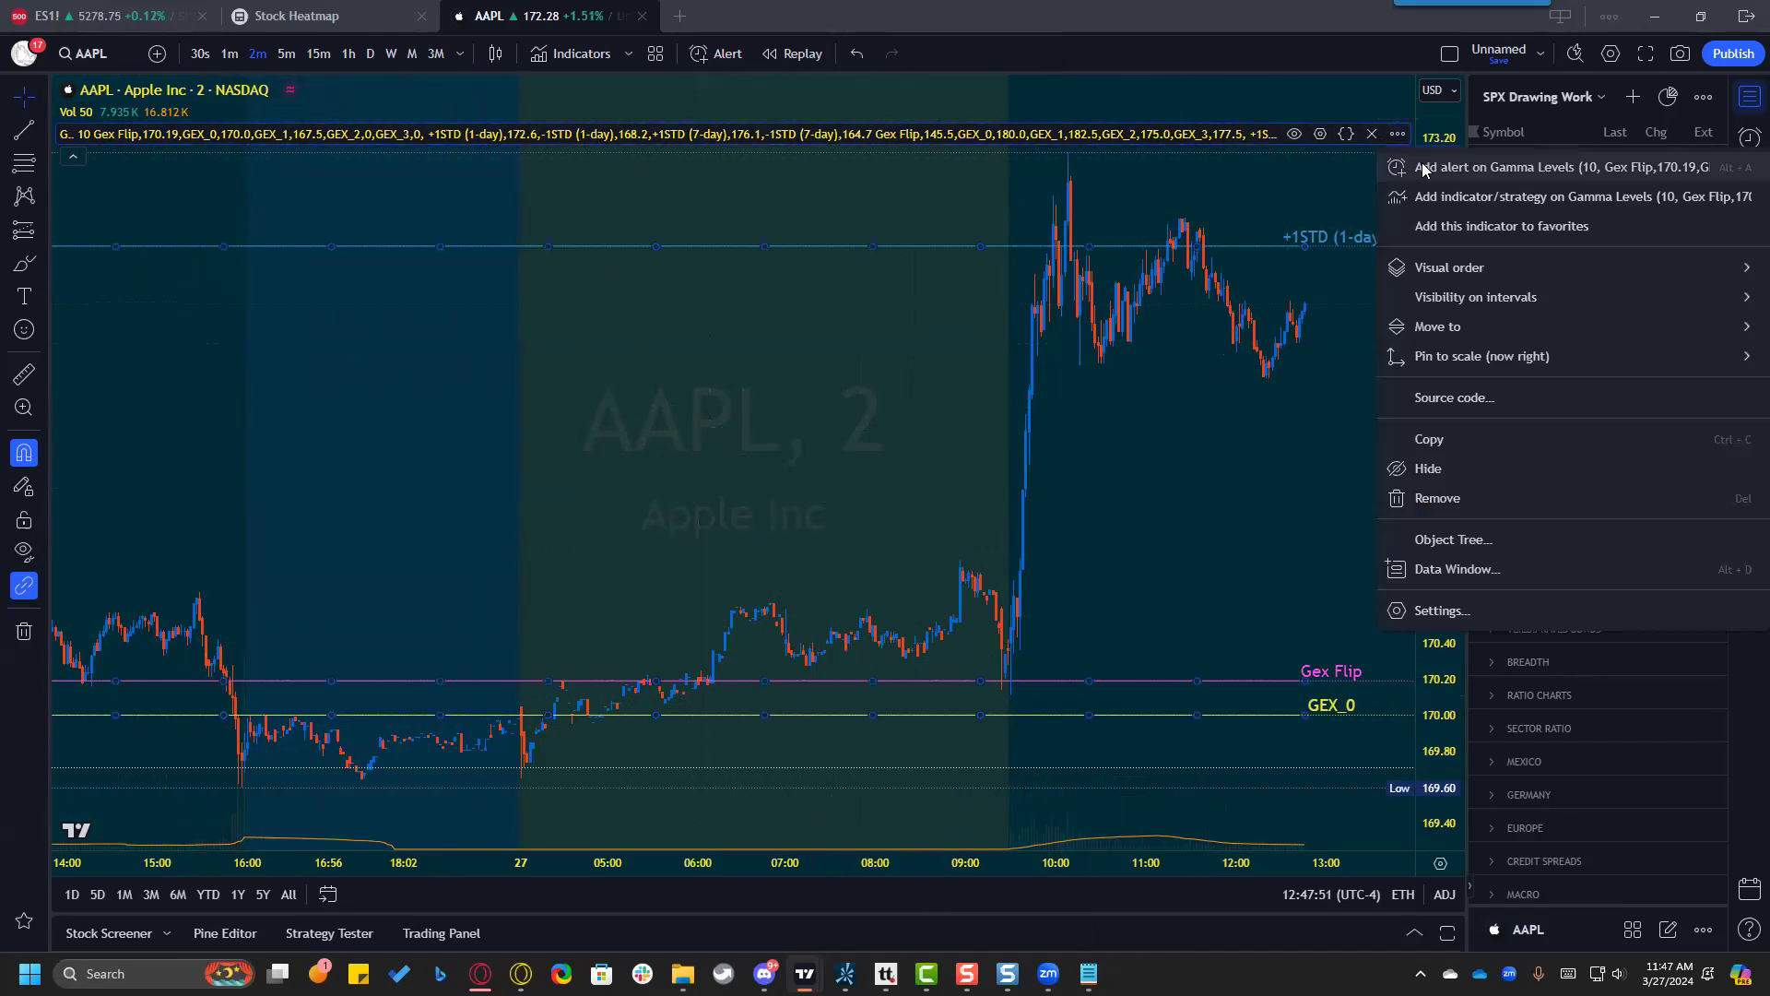
left_click(1440, 401)
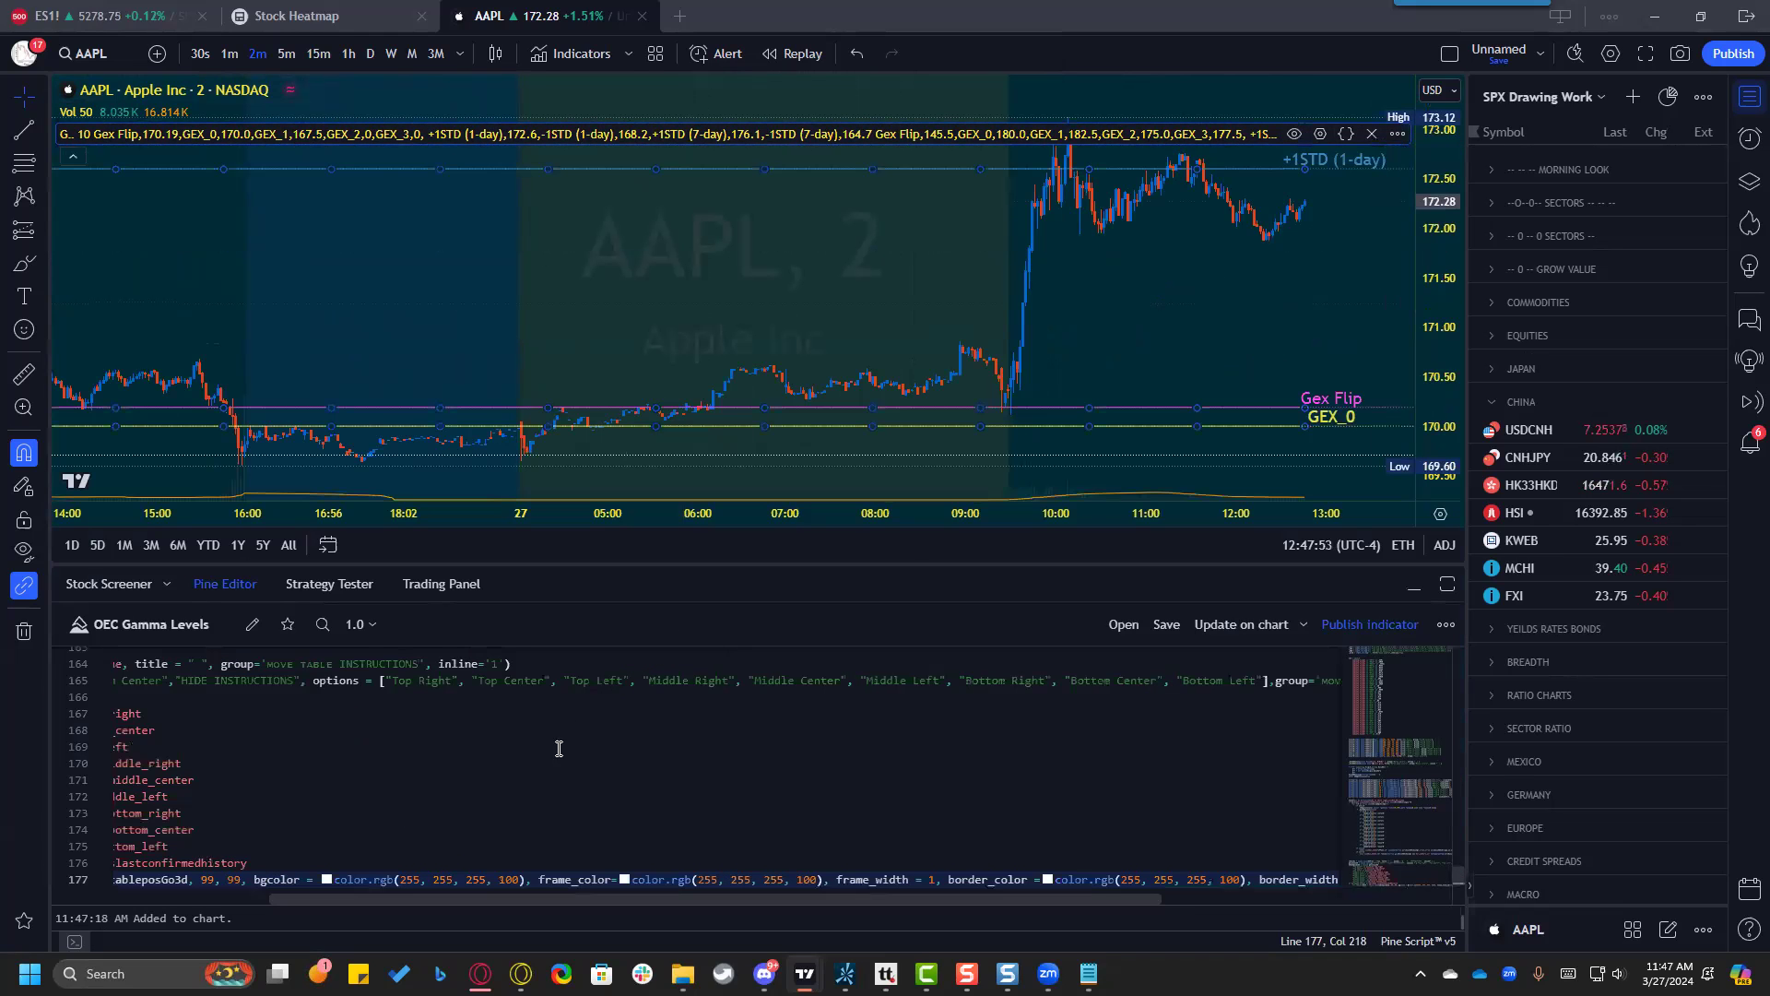
left_click(530, 746)
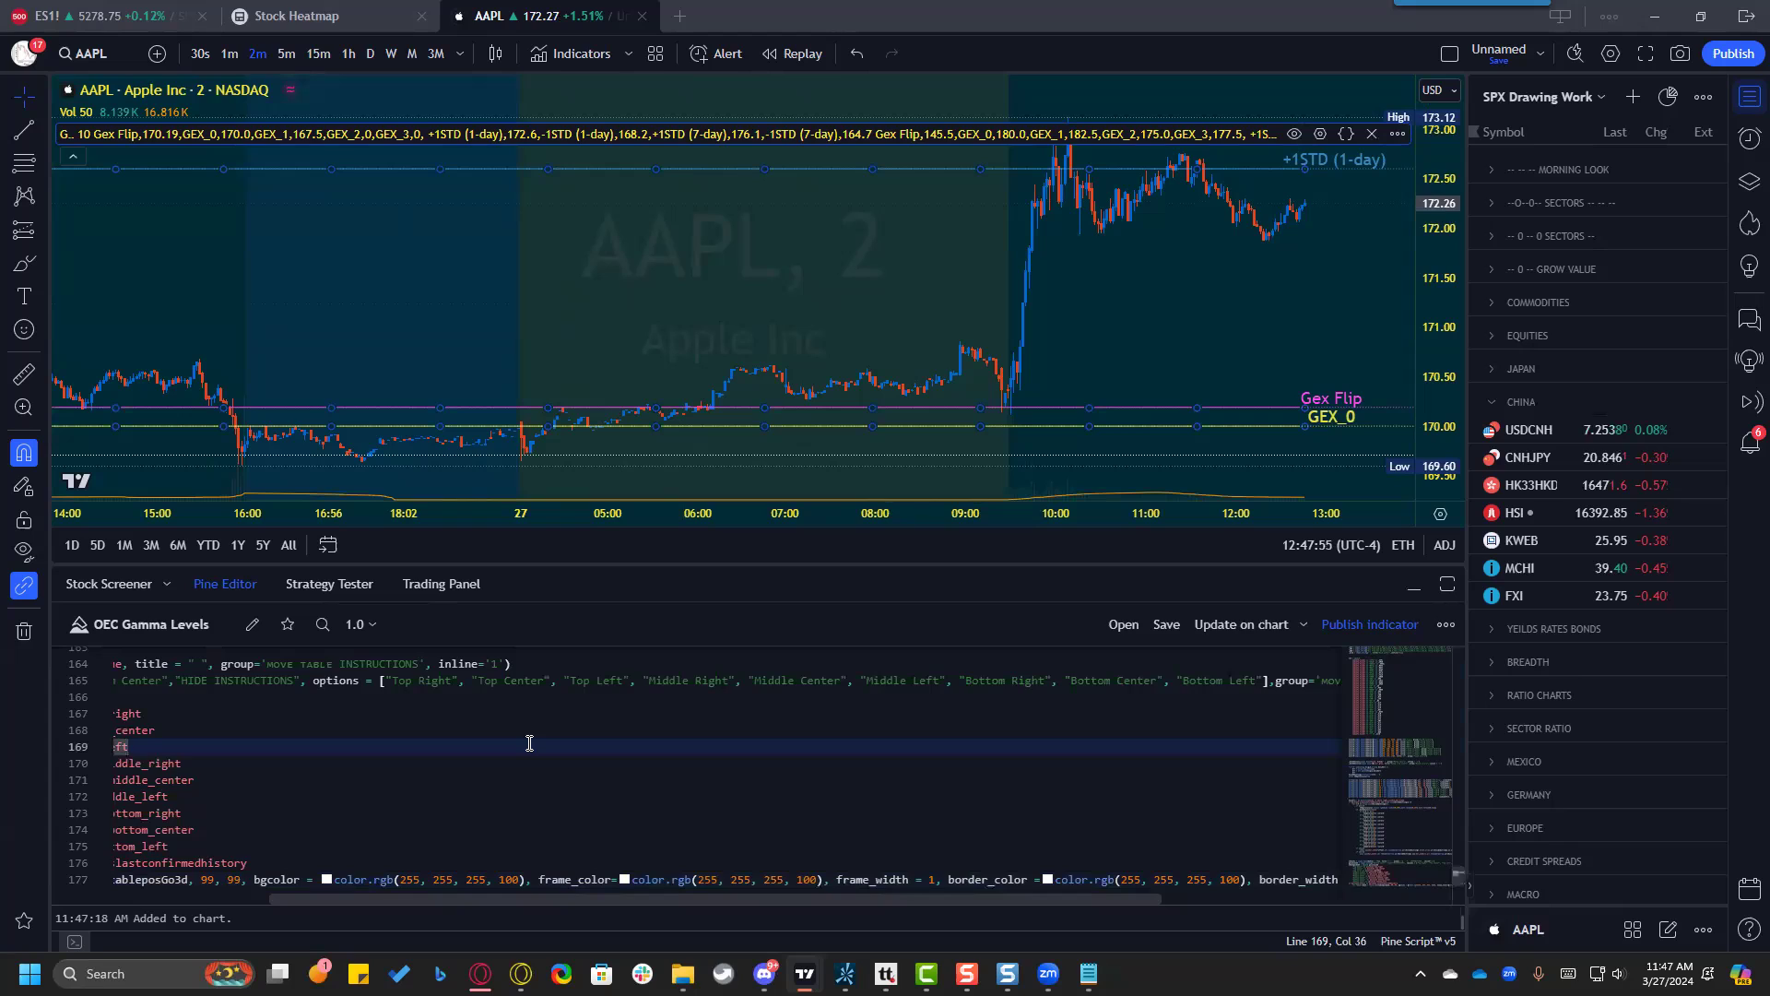
key("ctrl+a")
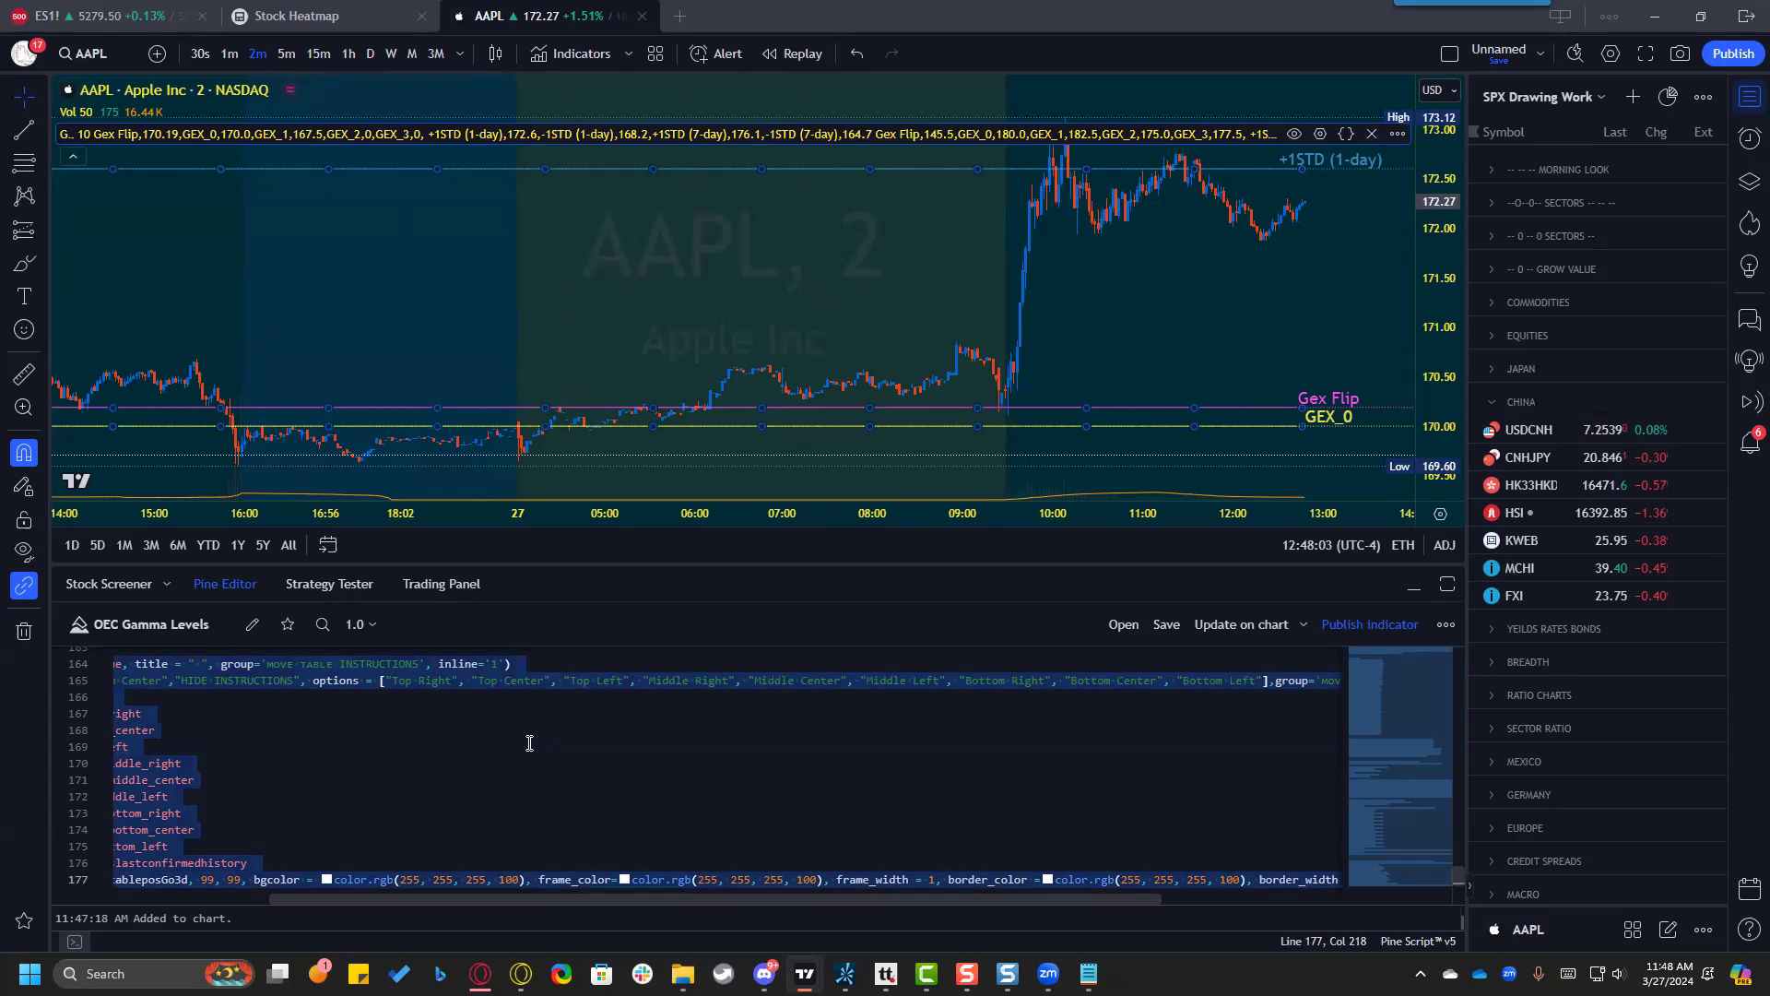
key("BackSpace")
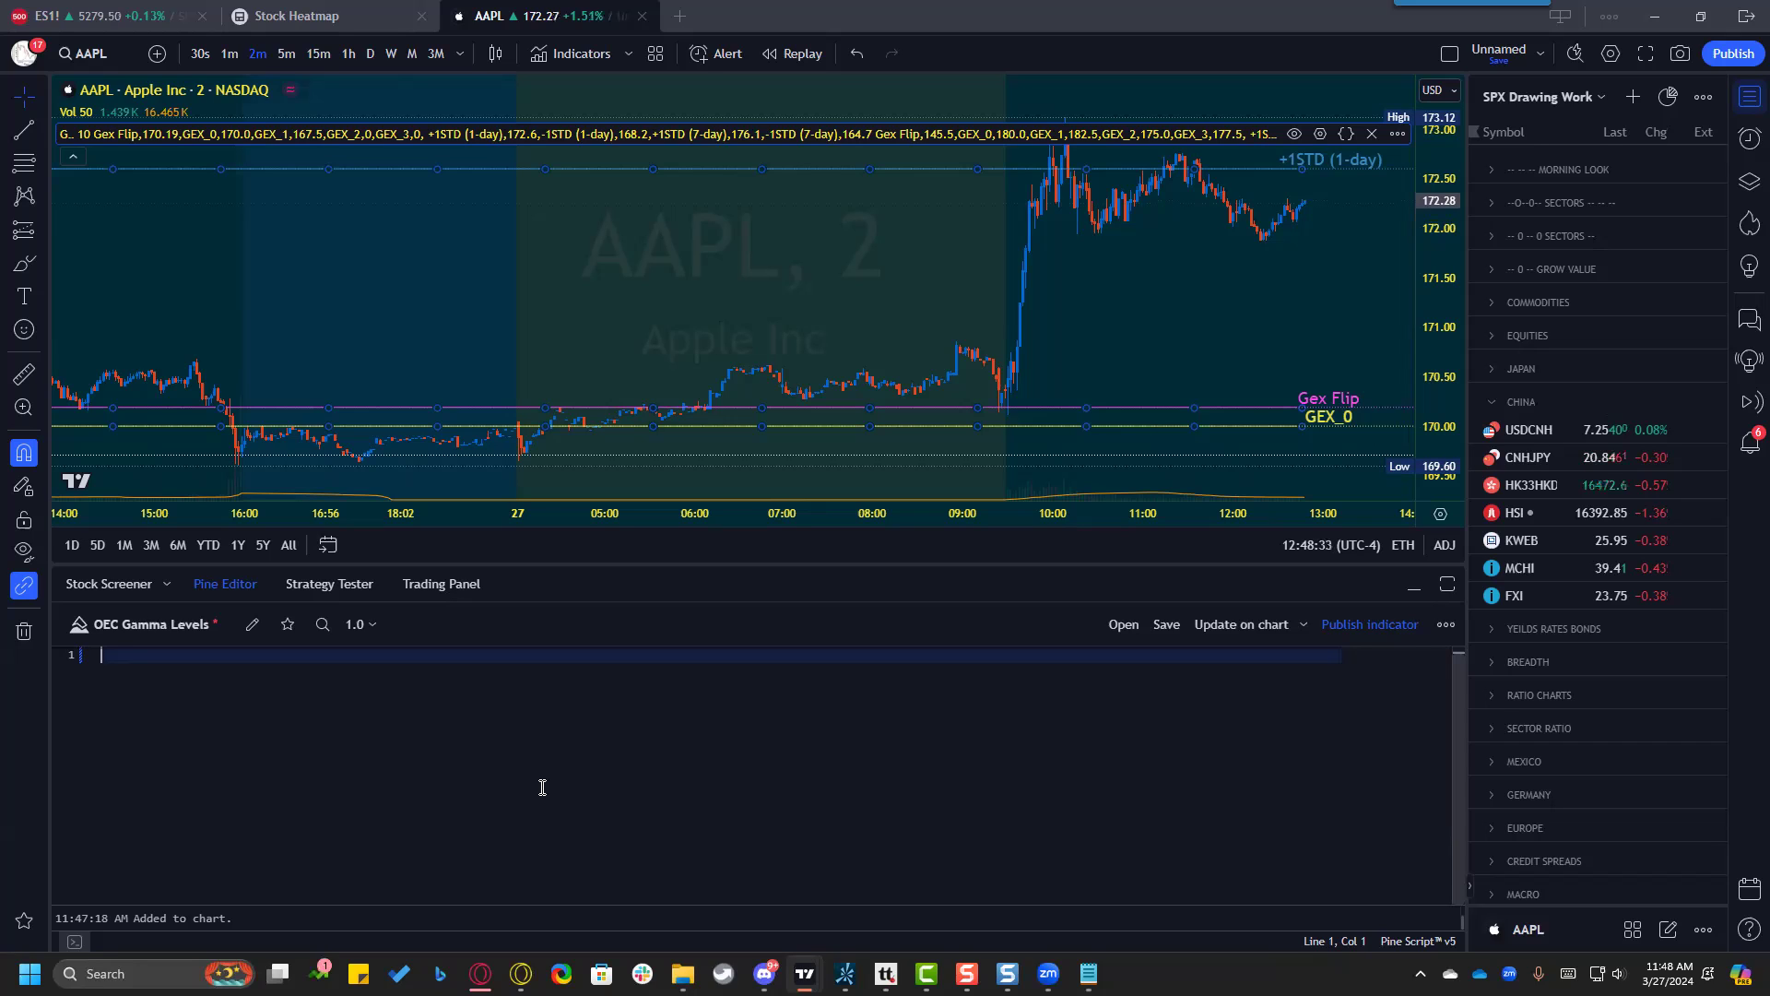
Copy the full OEC_Dashboard_TV_Levels script from Notepad, paste it into the emptied OEC Gamma Levels script, and collapse the editor pane.
left_click_drag(795, 559, 811, 899)
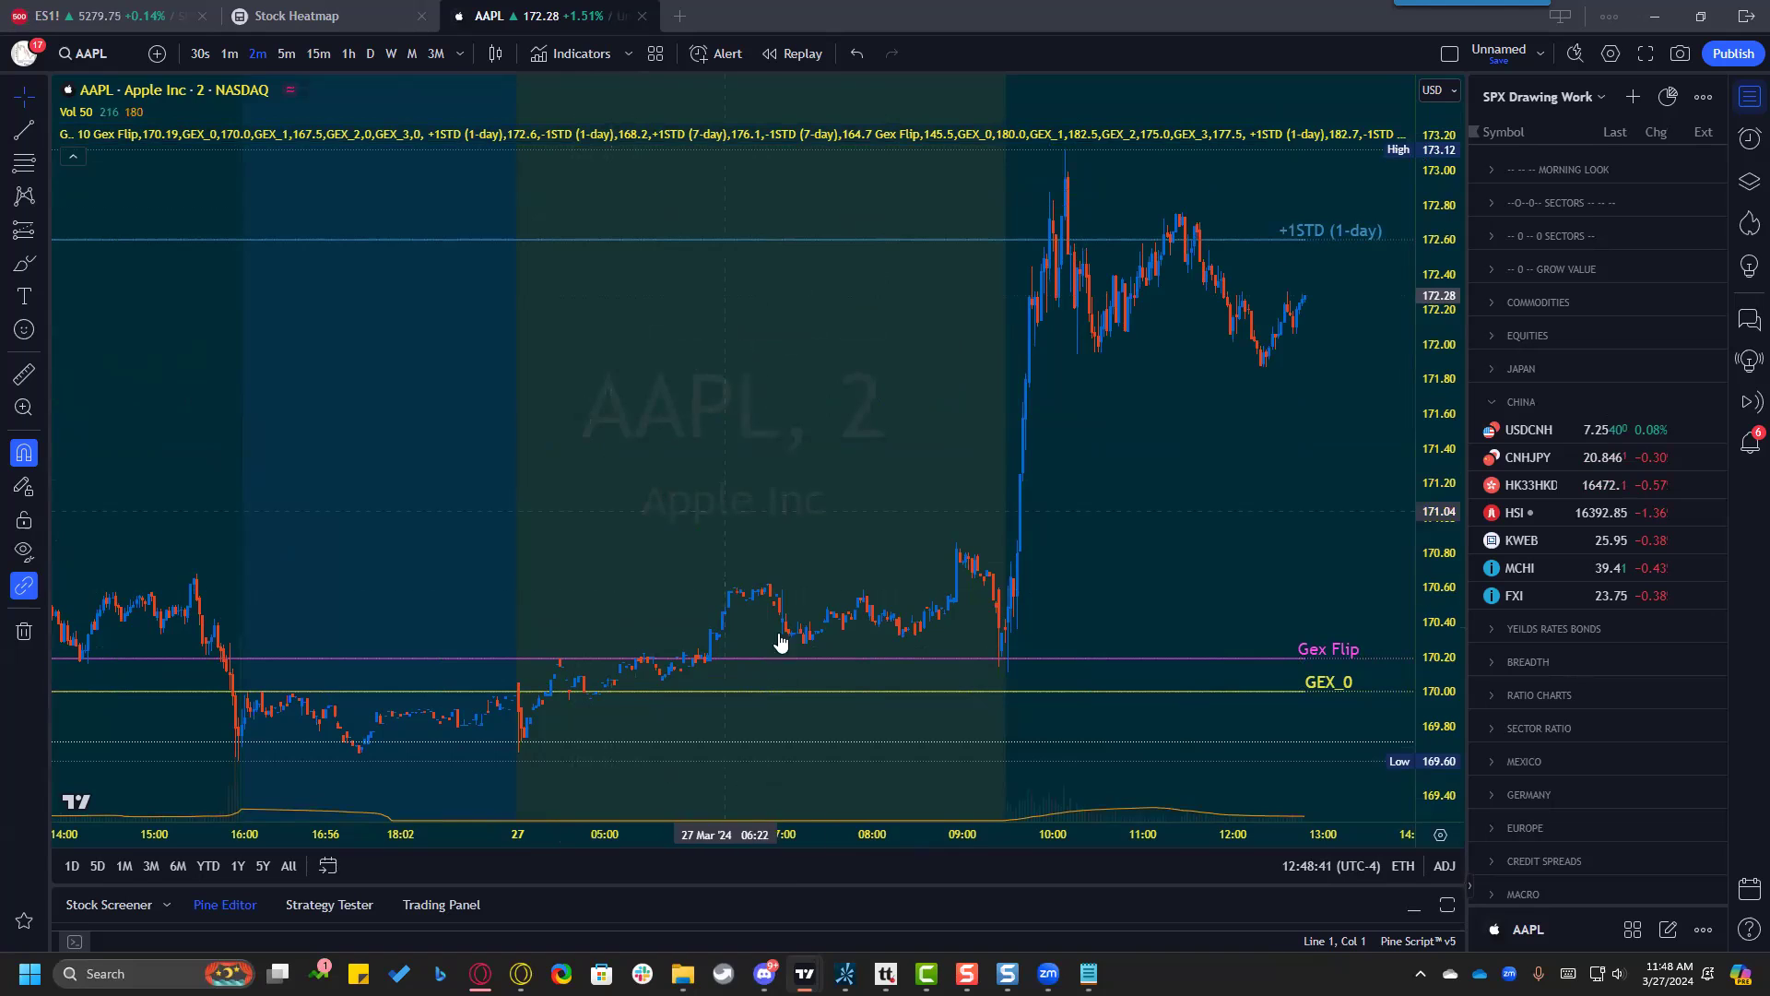
left_click(1089, 975)
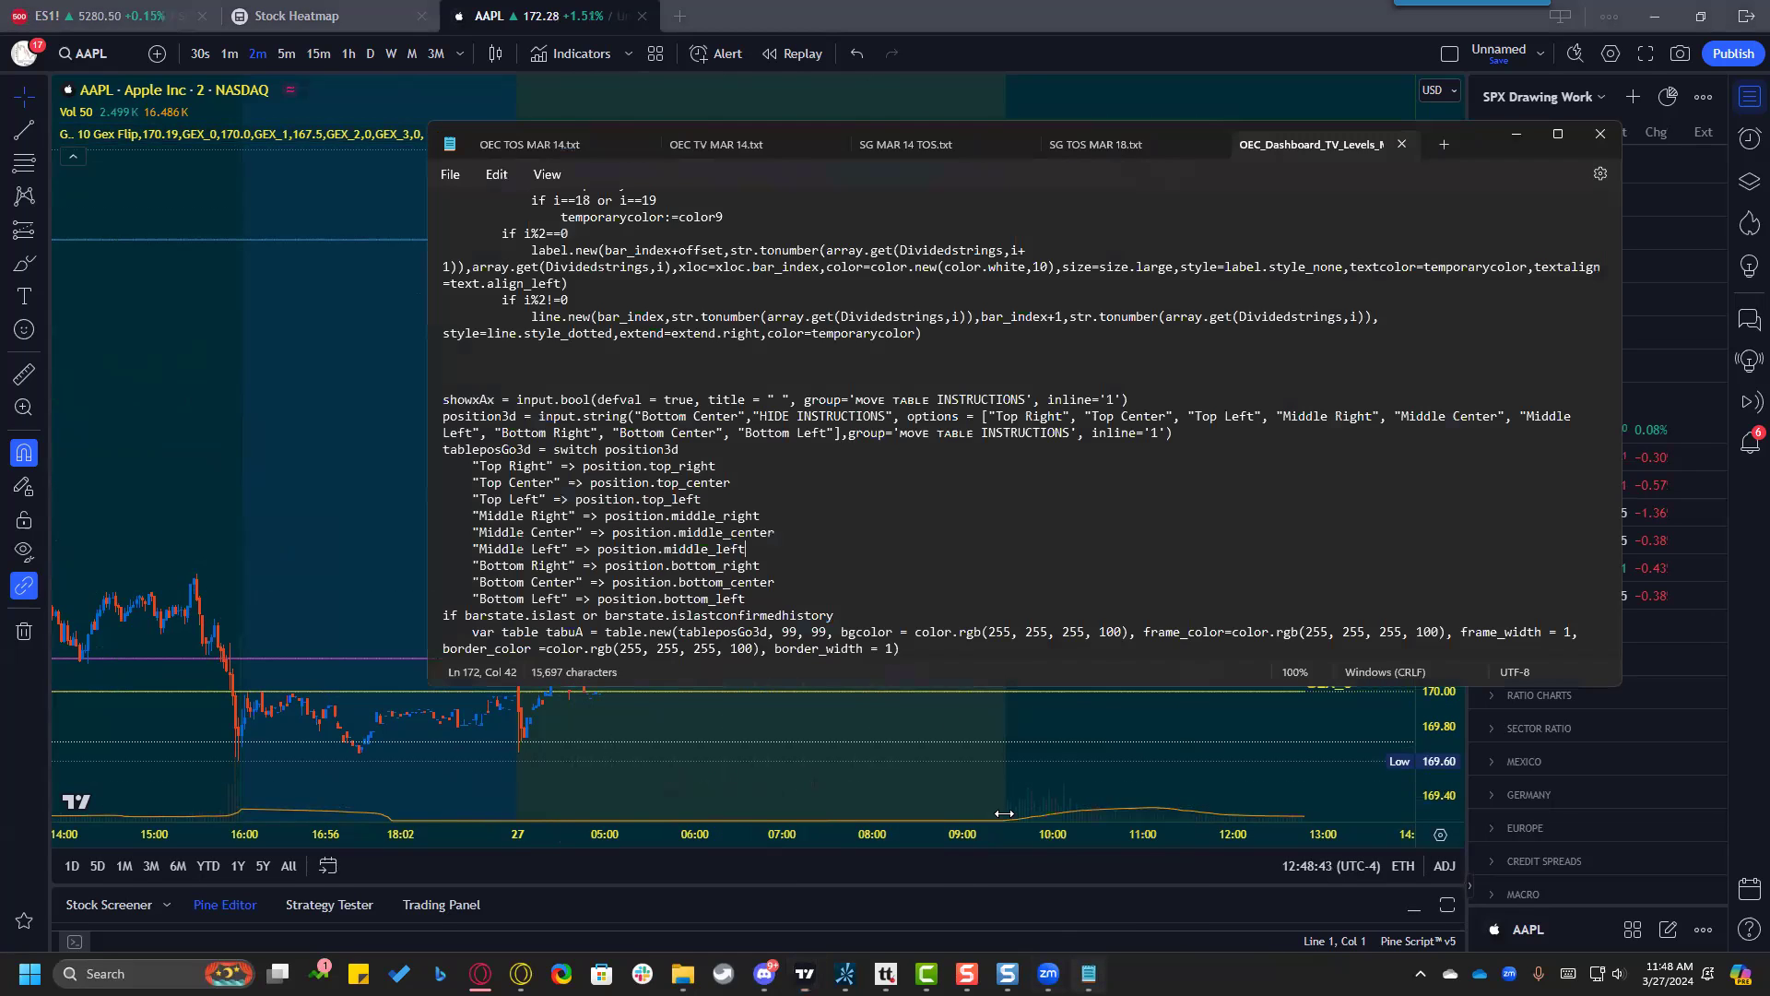
key("ctrl+a")
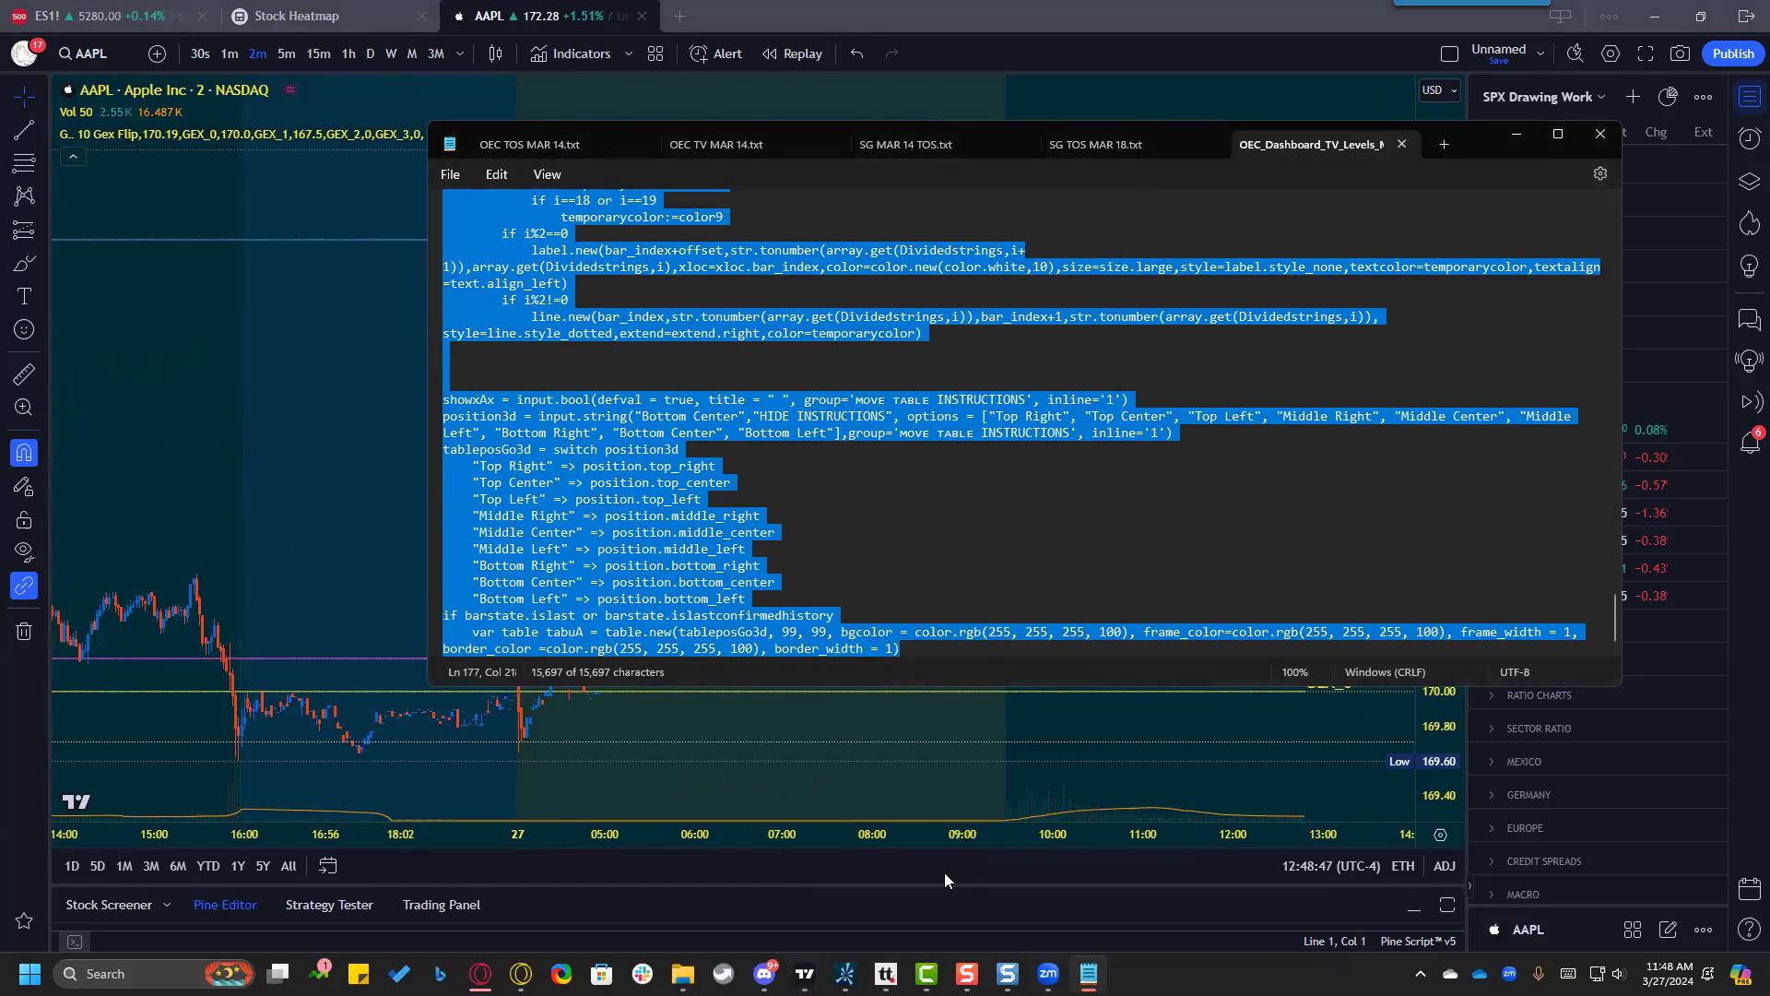
left_click(870, 913)
left_click_drag(852, 885, 841, 433)
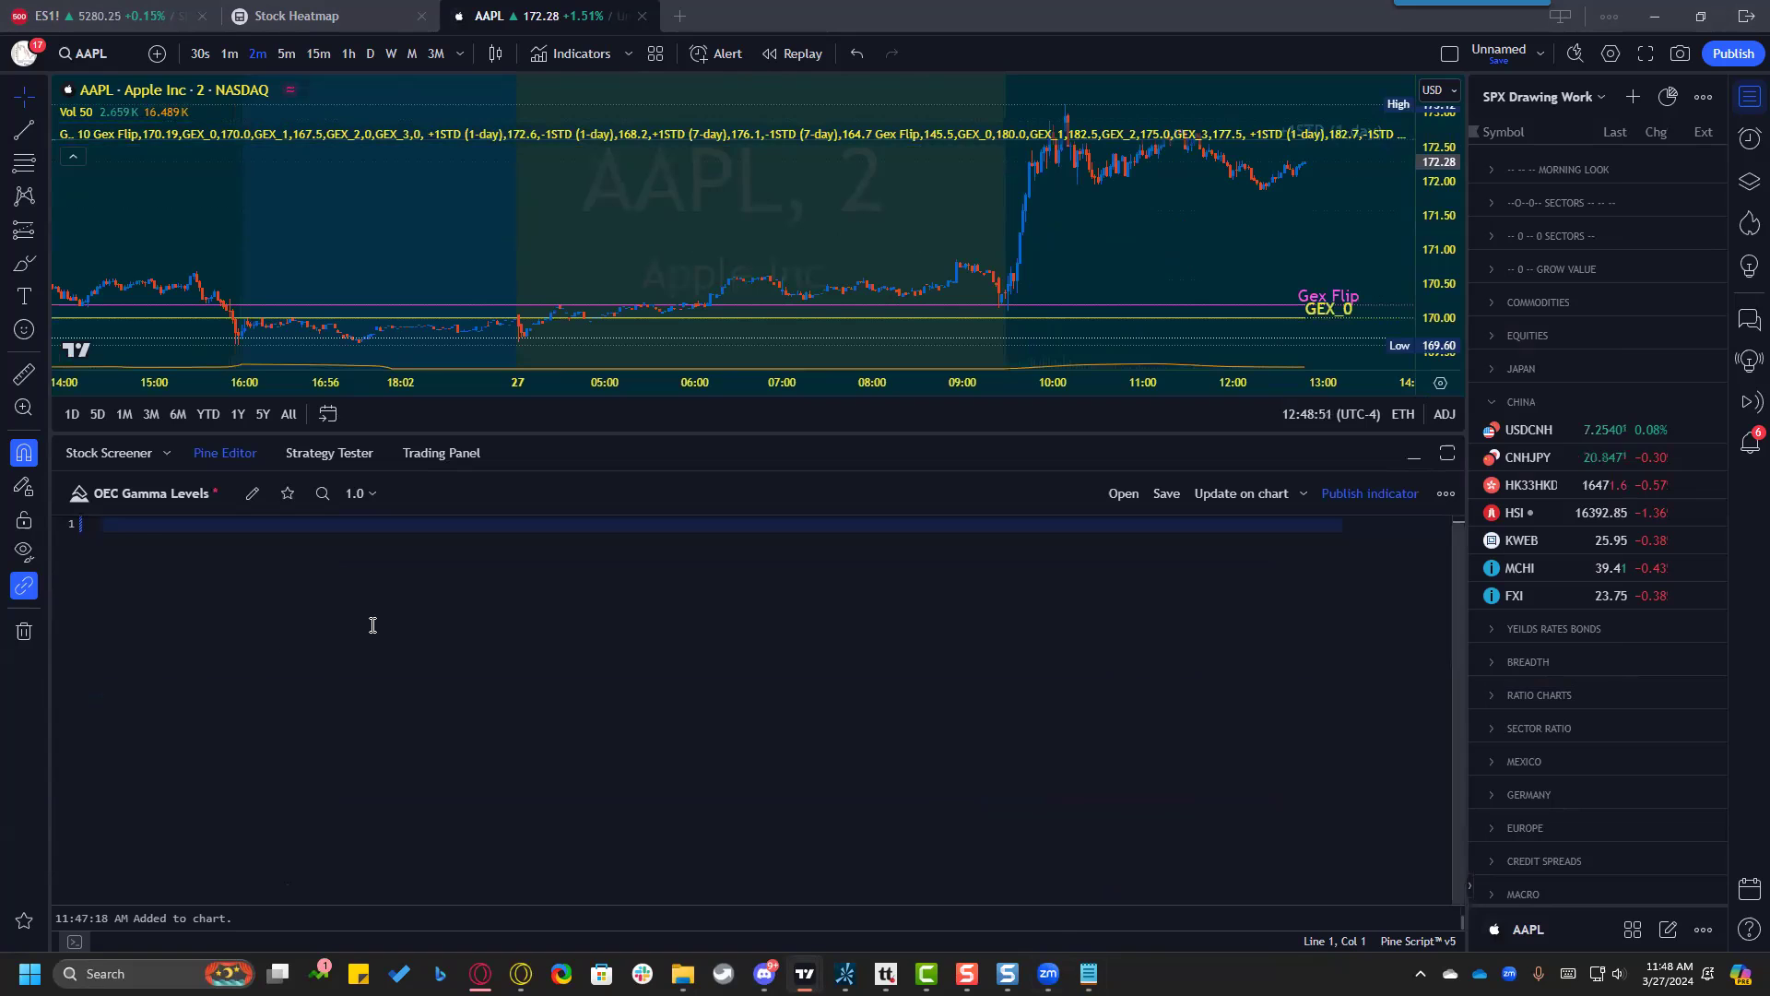
key("ctrl+v")
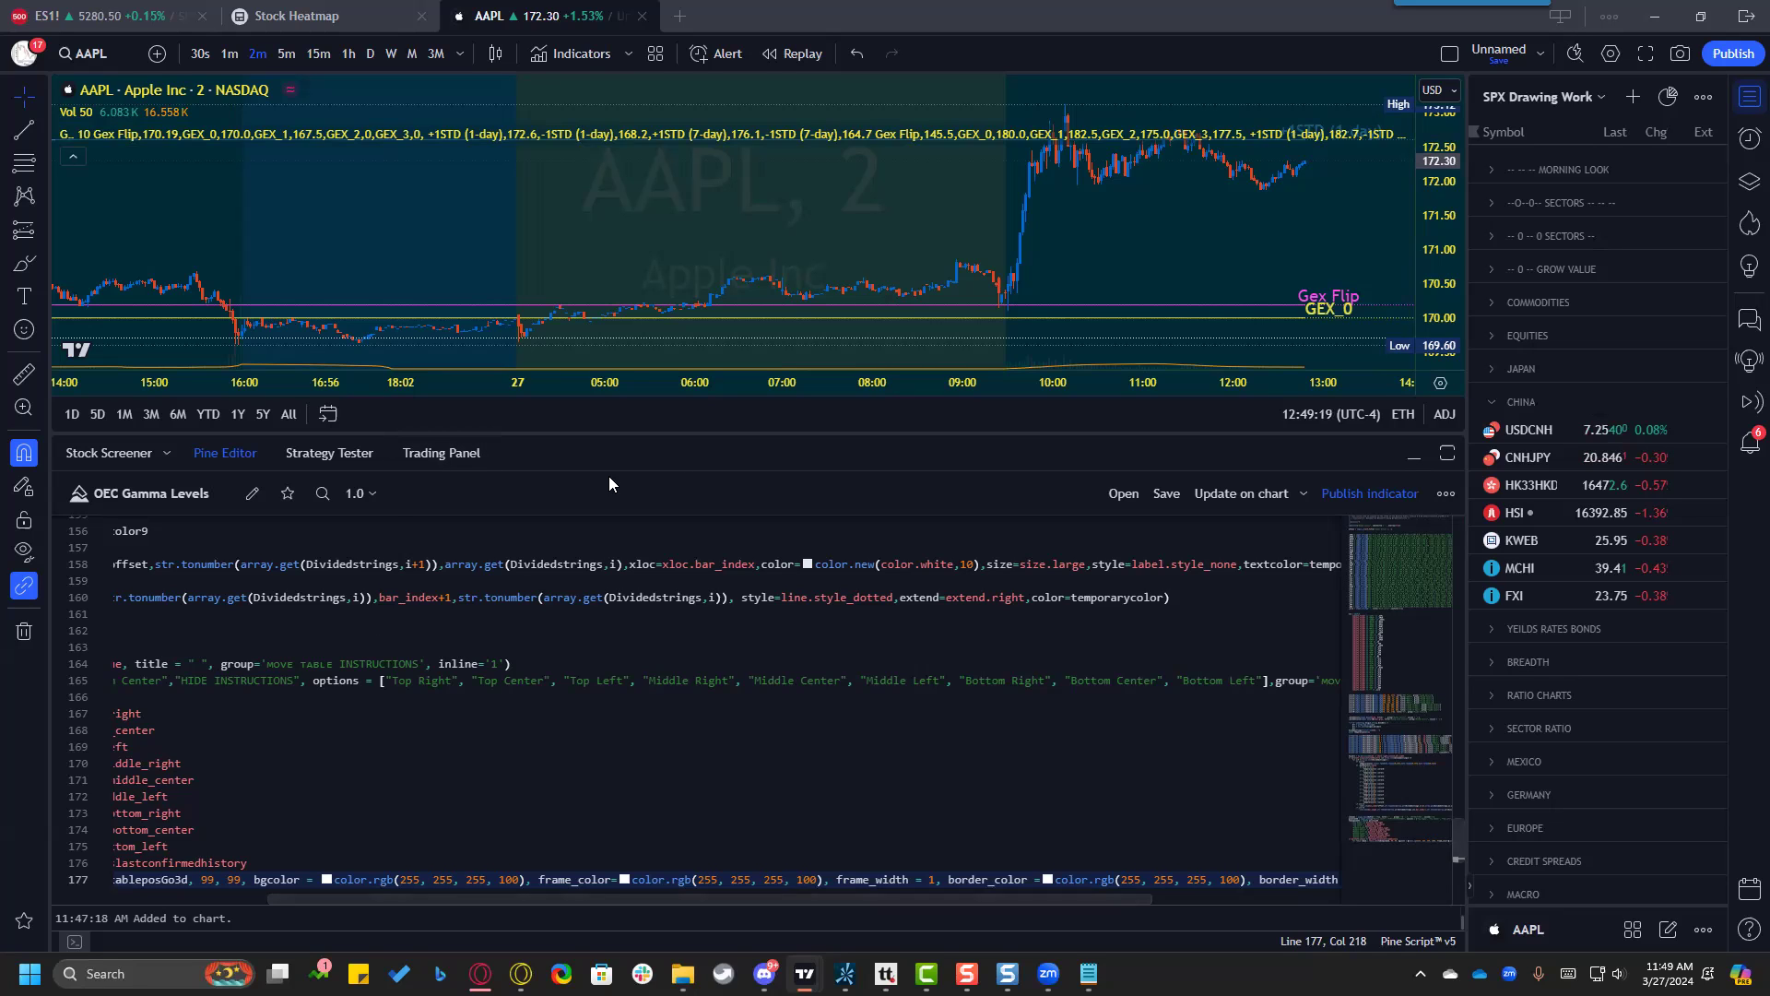
left_click_drag(664, 433, 731, 739)
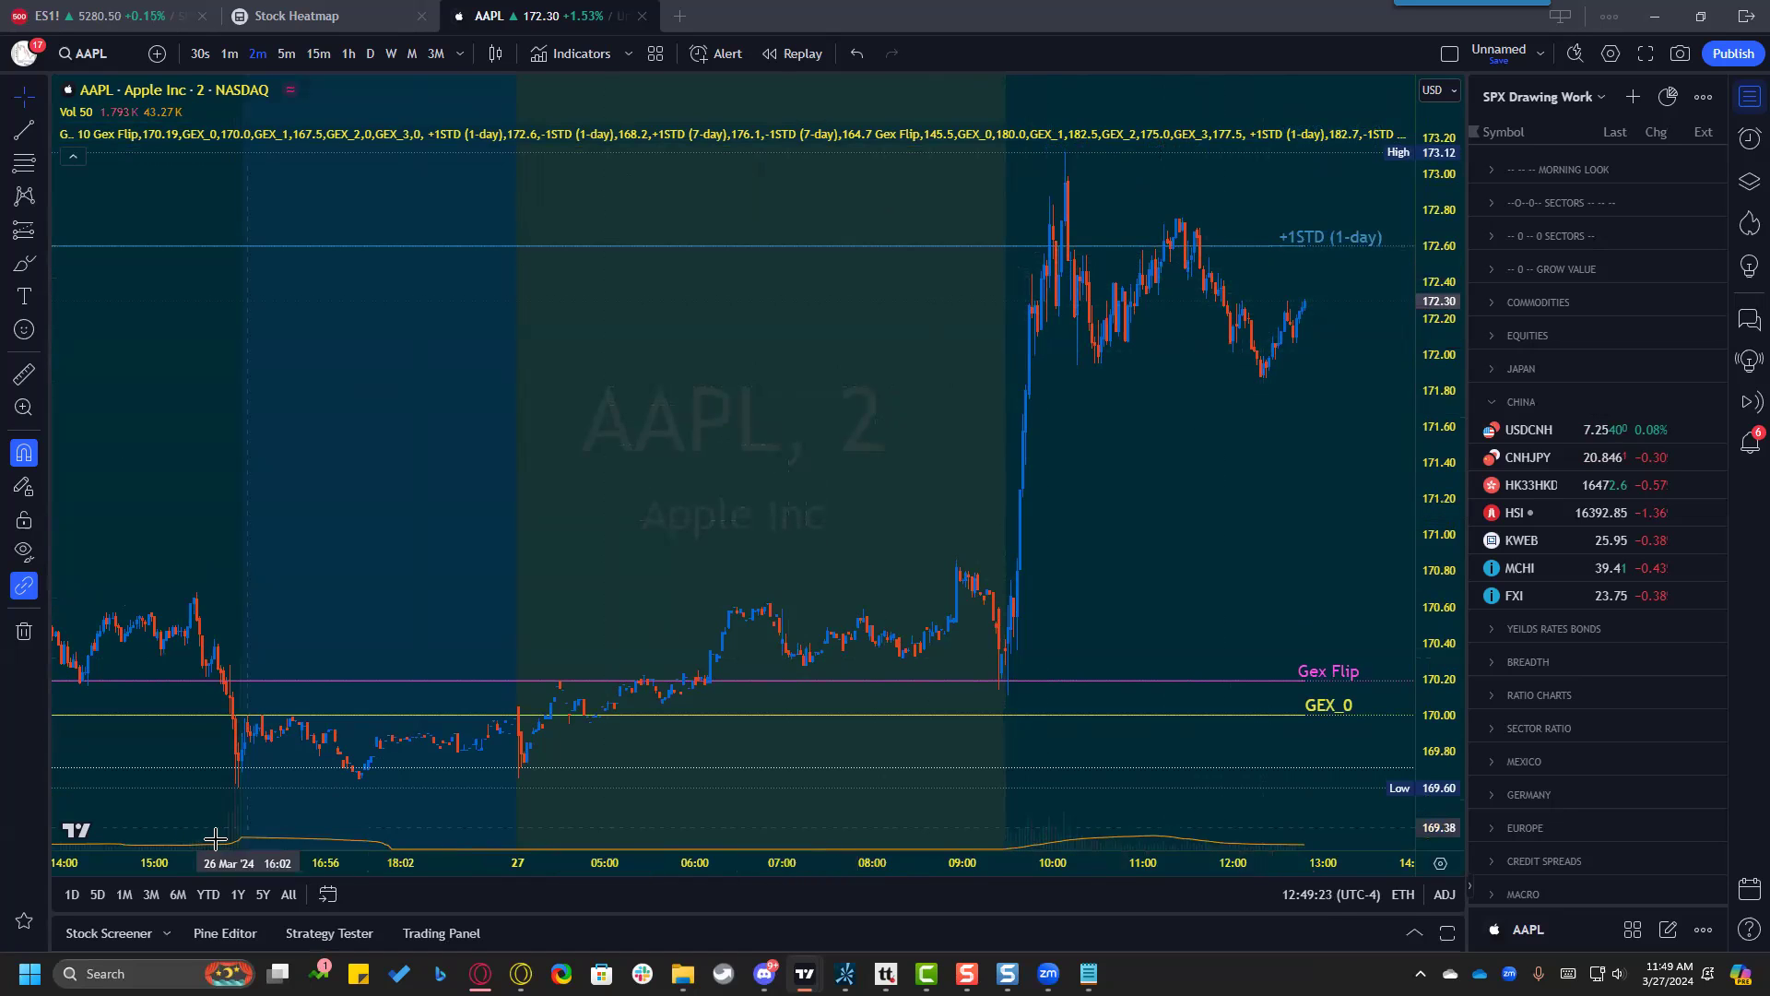
Draw a horizontal ray over the +1STD (1-day) level at 172.61, remove it, and hide the favorite drawing tools again.
left_click(25, 922)
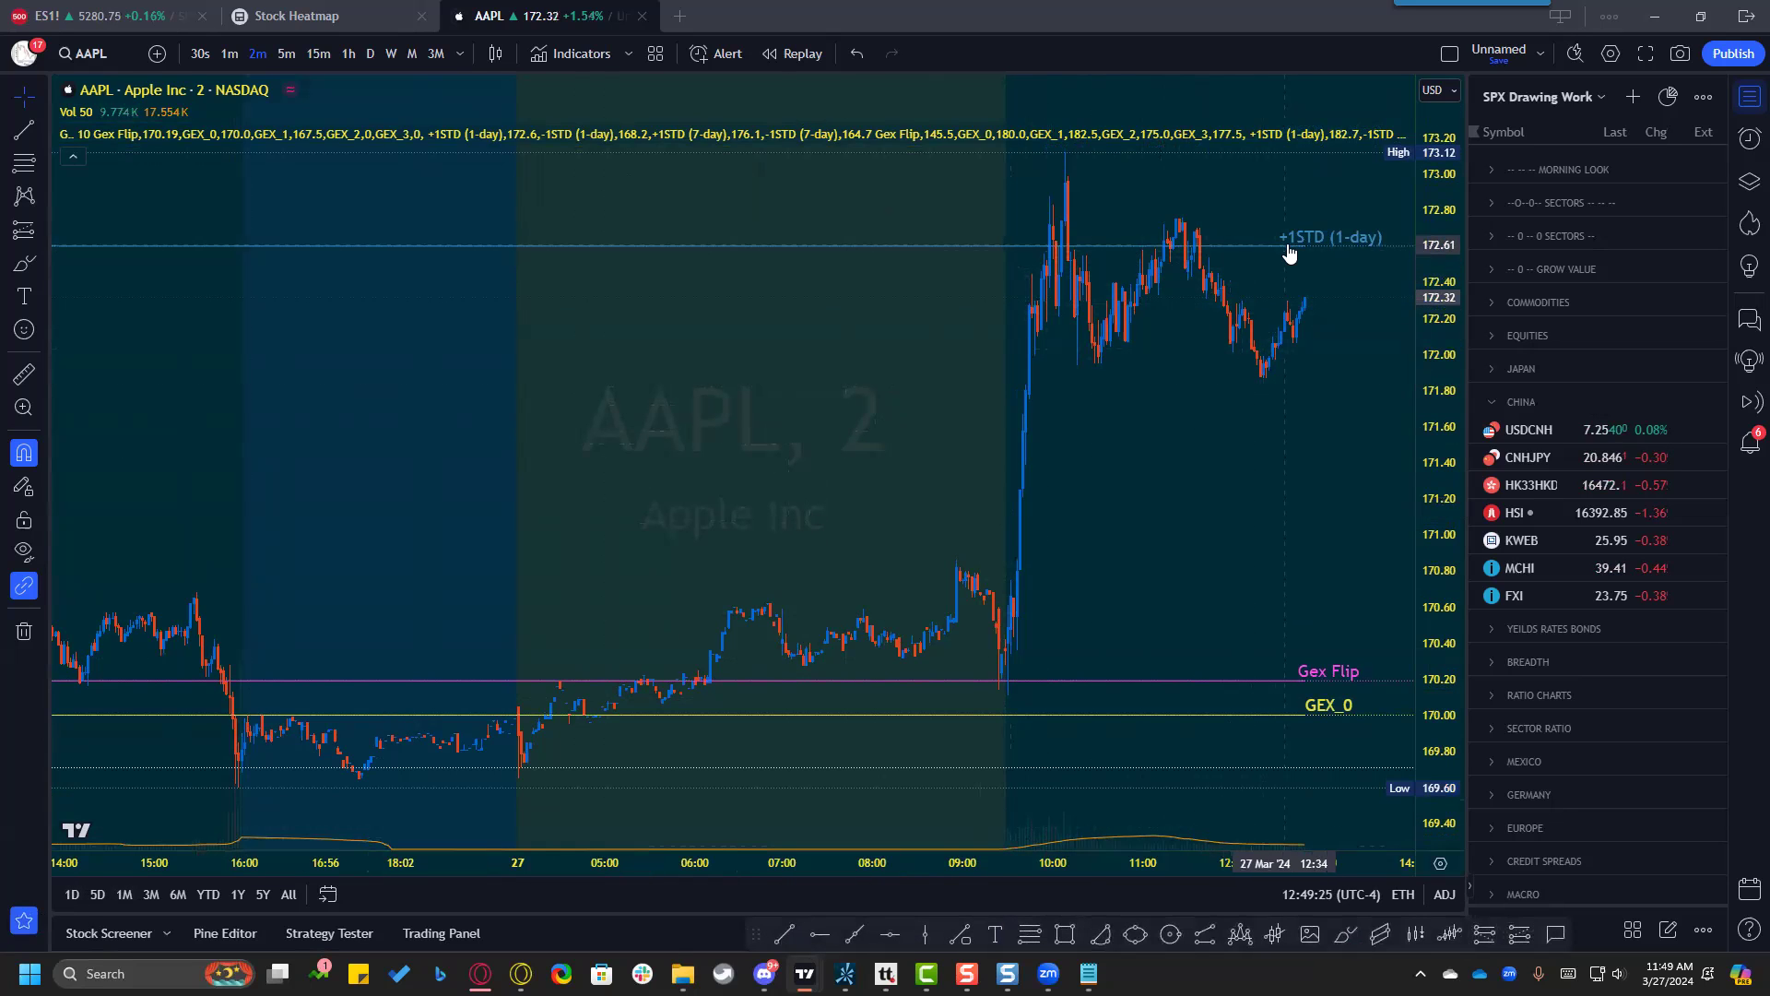
left_click(820, 934)
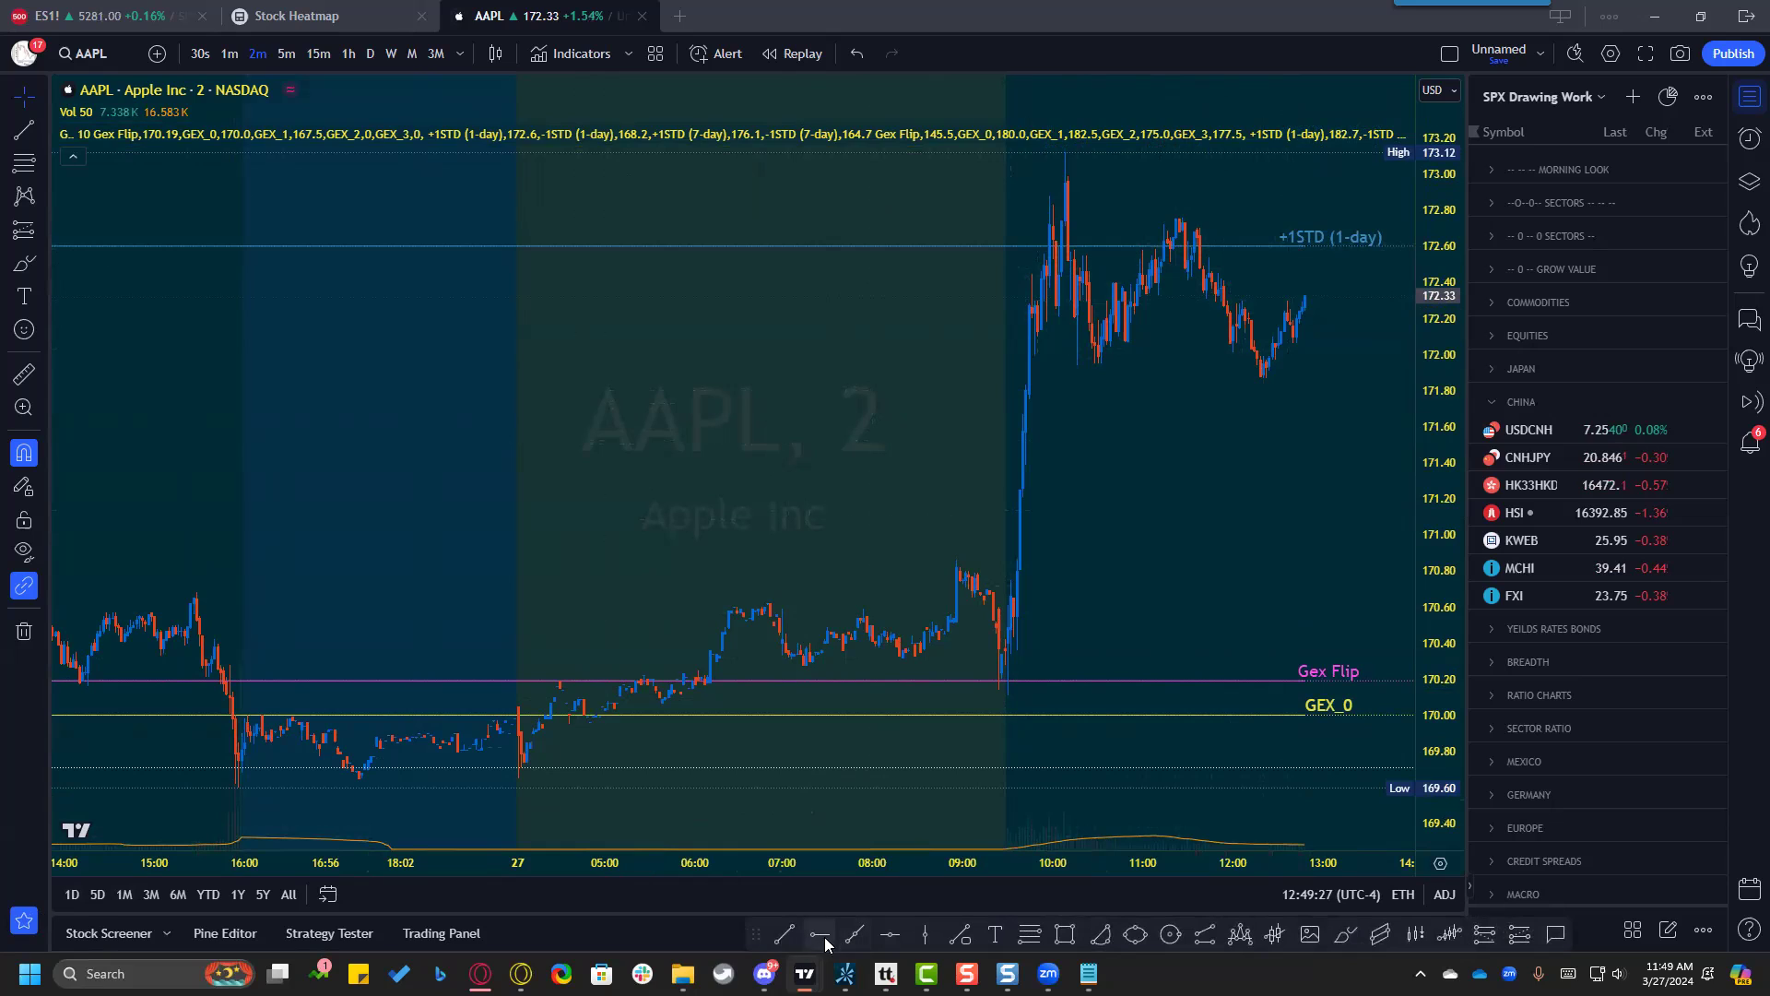
left_click(582, 320)
left_click_drag(583, 320, 595, 245)
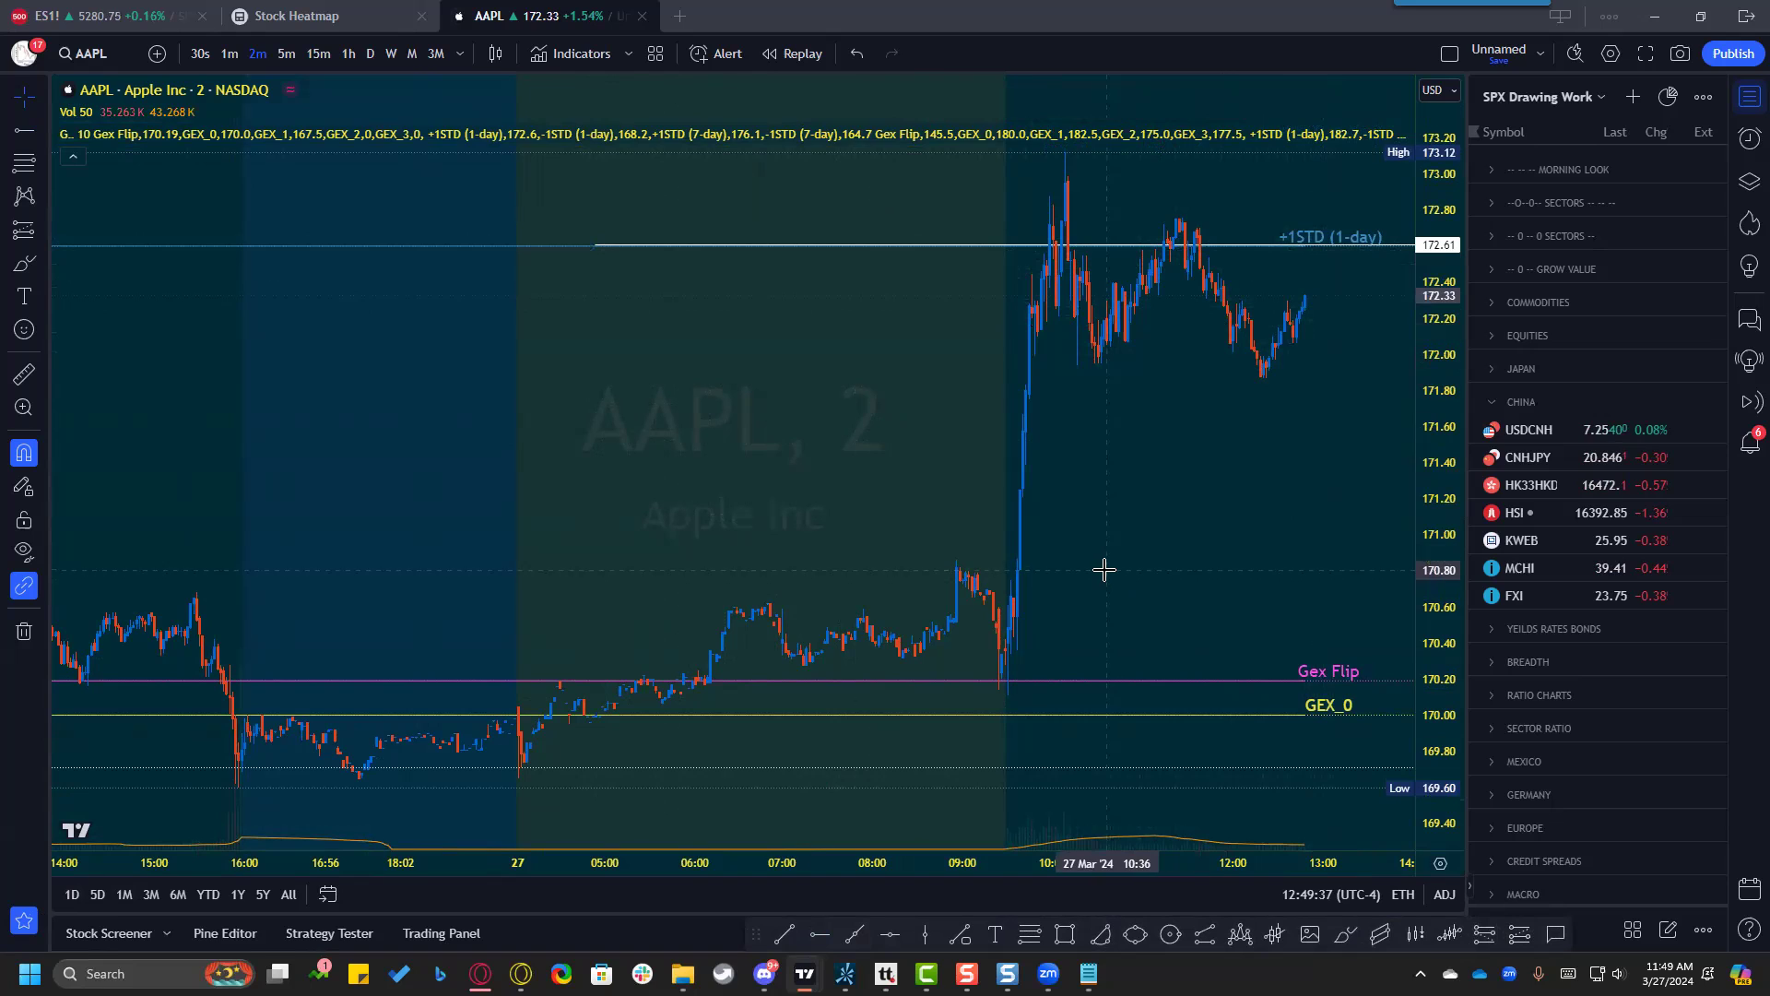
left_click(1392, 246)
left_click(1129, 482)
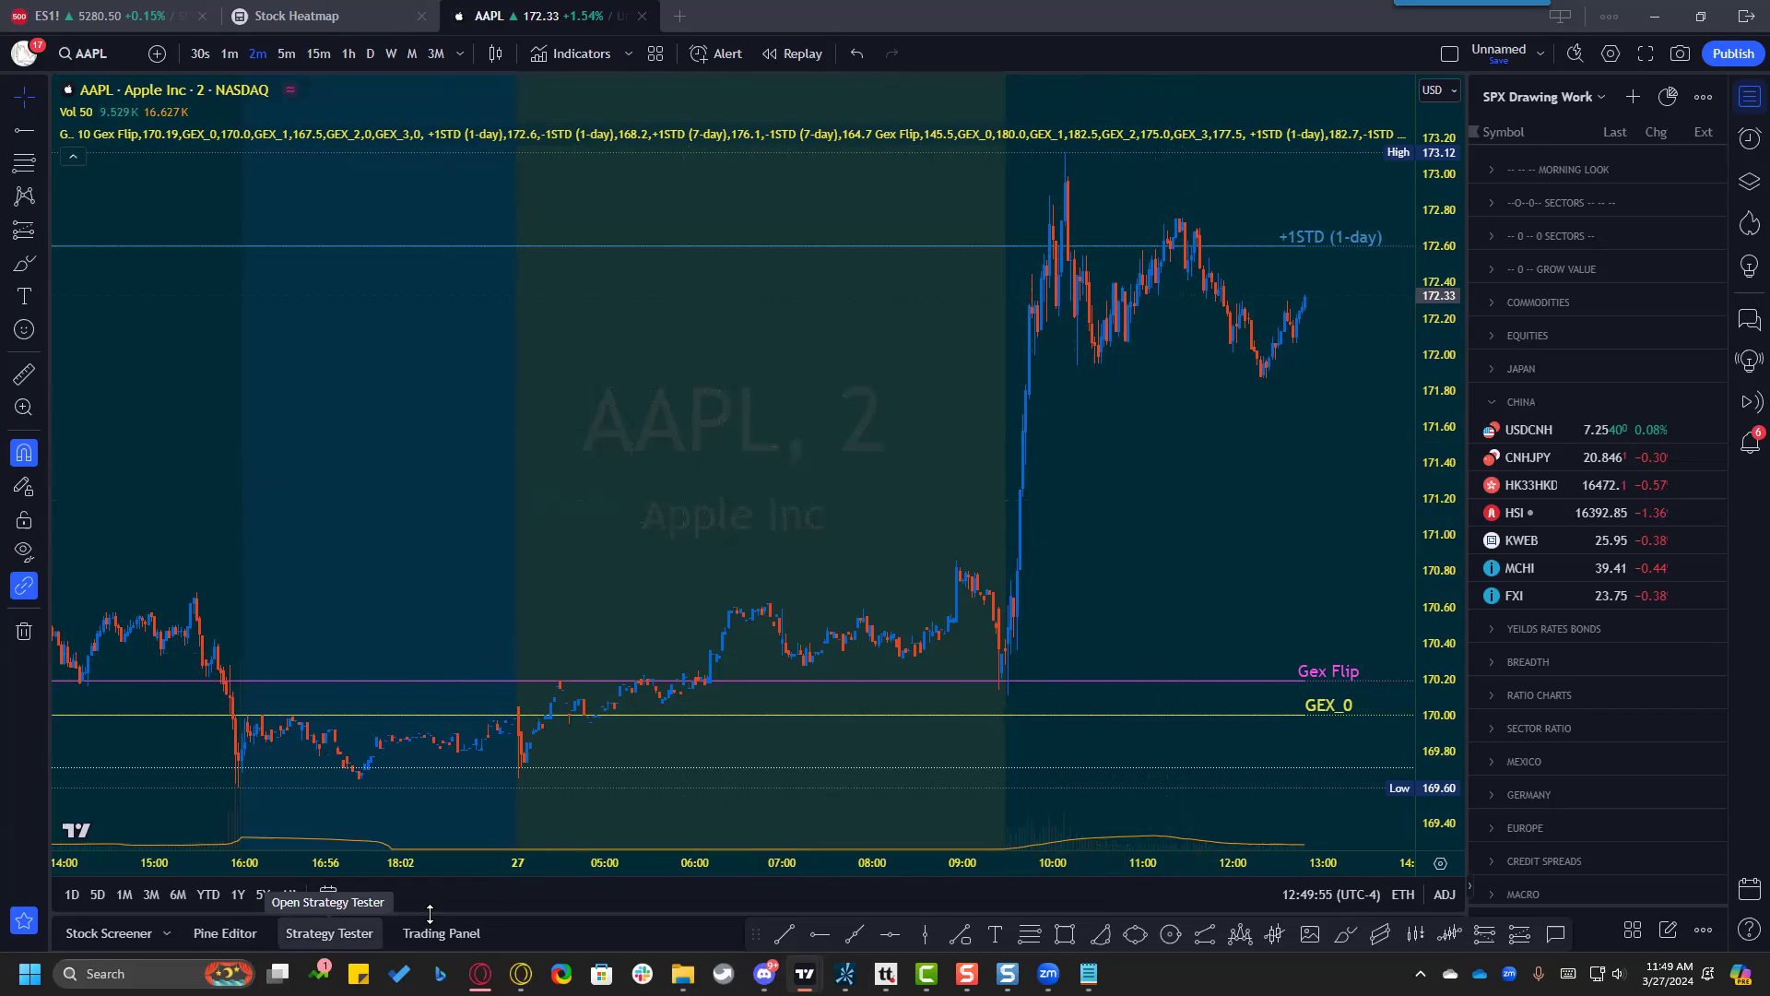
left_click(24, 920)
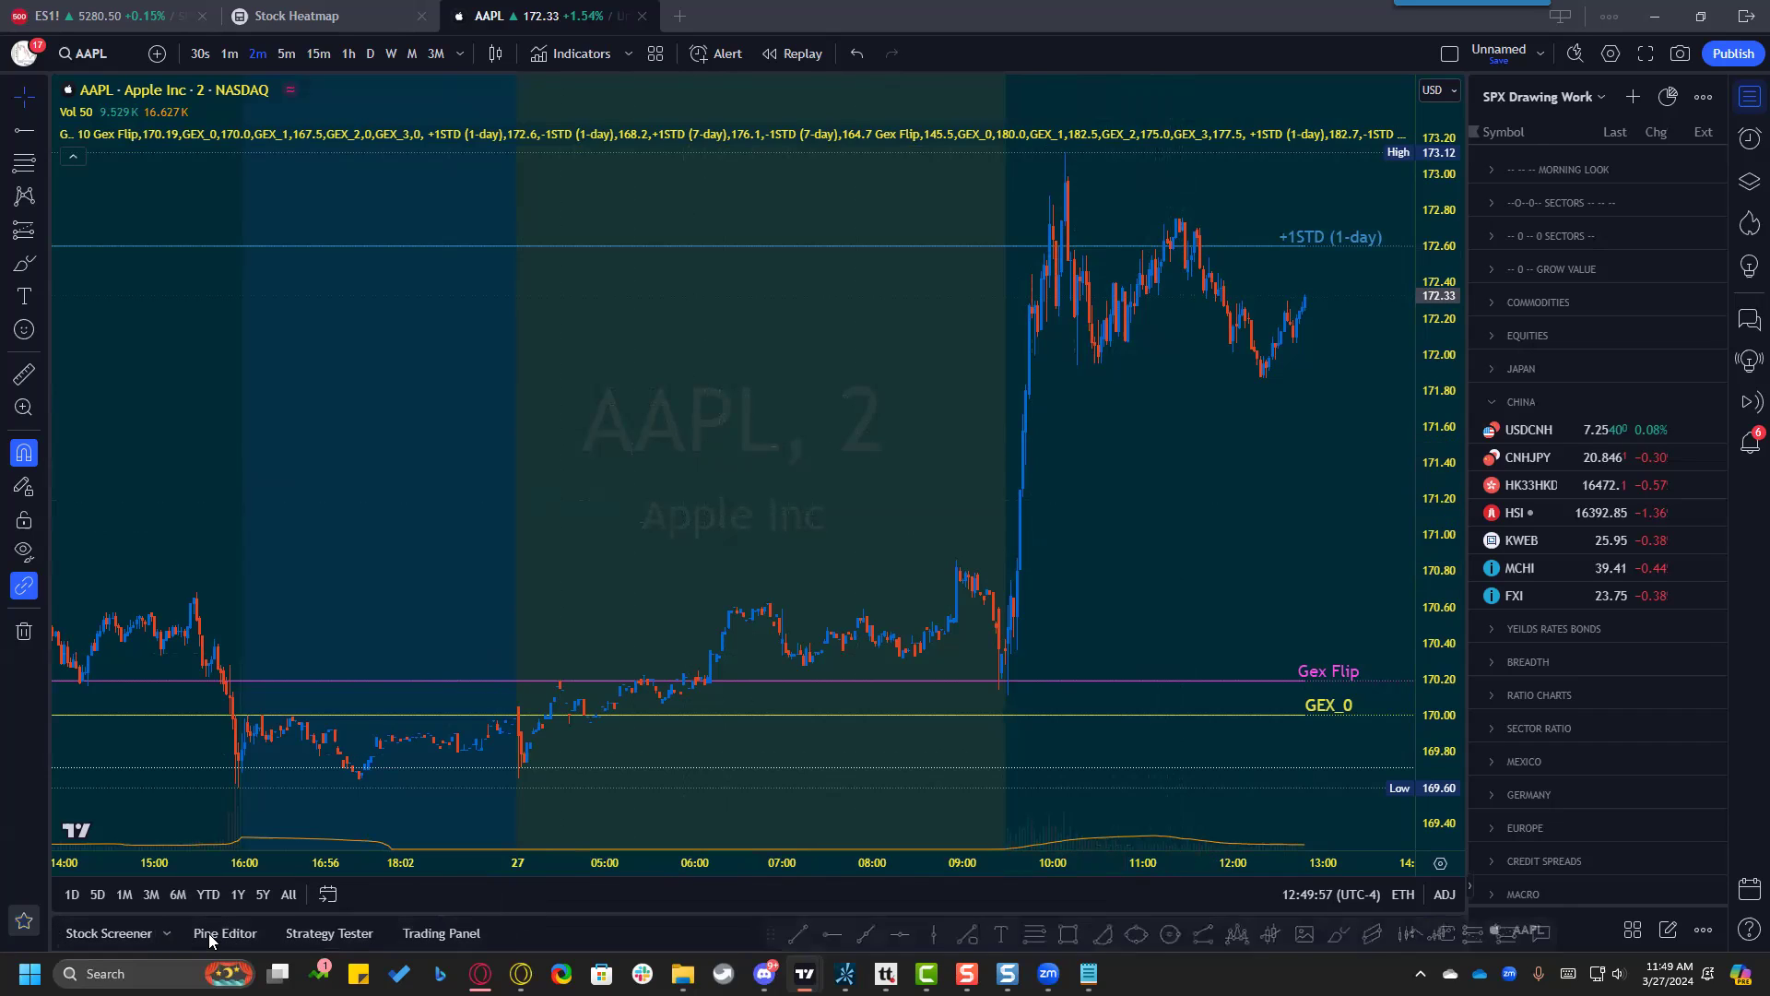
Expand the Pine Editor pane, view its options for opening or creating scripts, and collapse the pane again.
left_click_drag(623, 915, 752, 513)
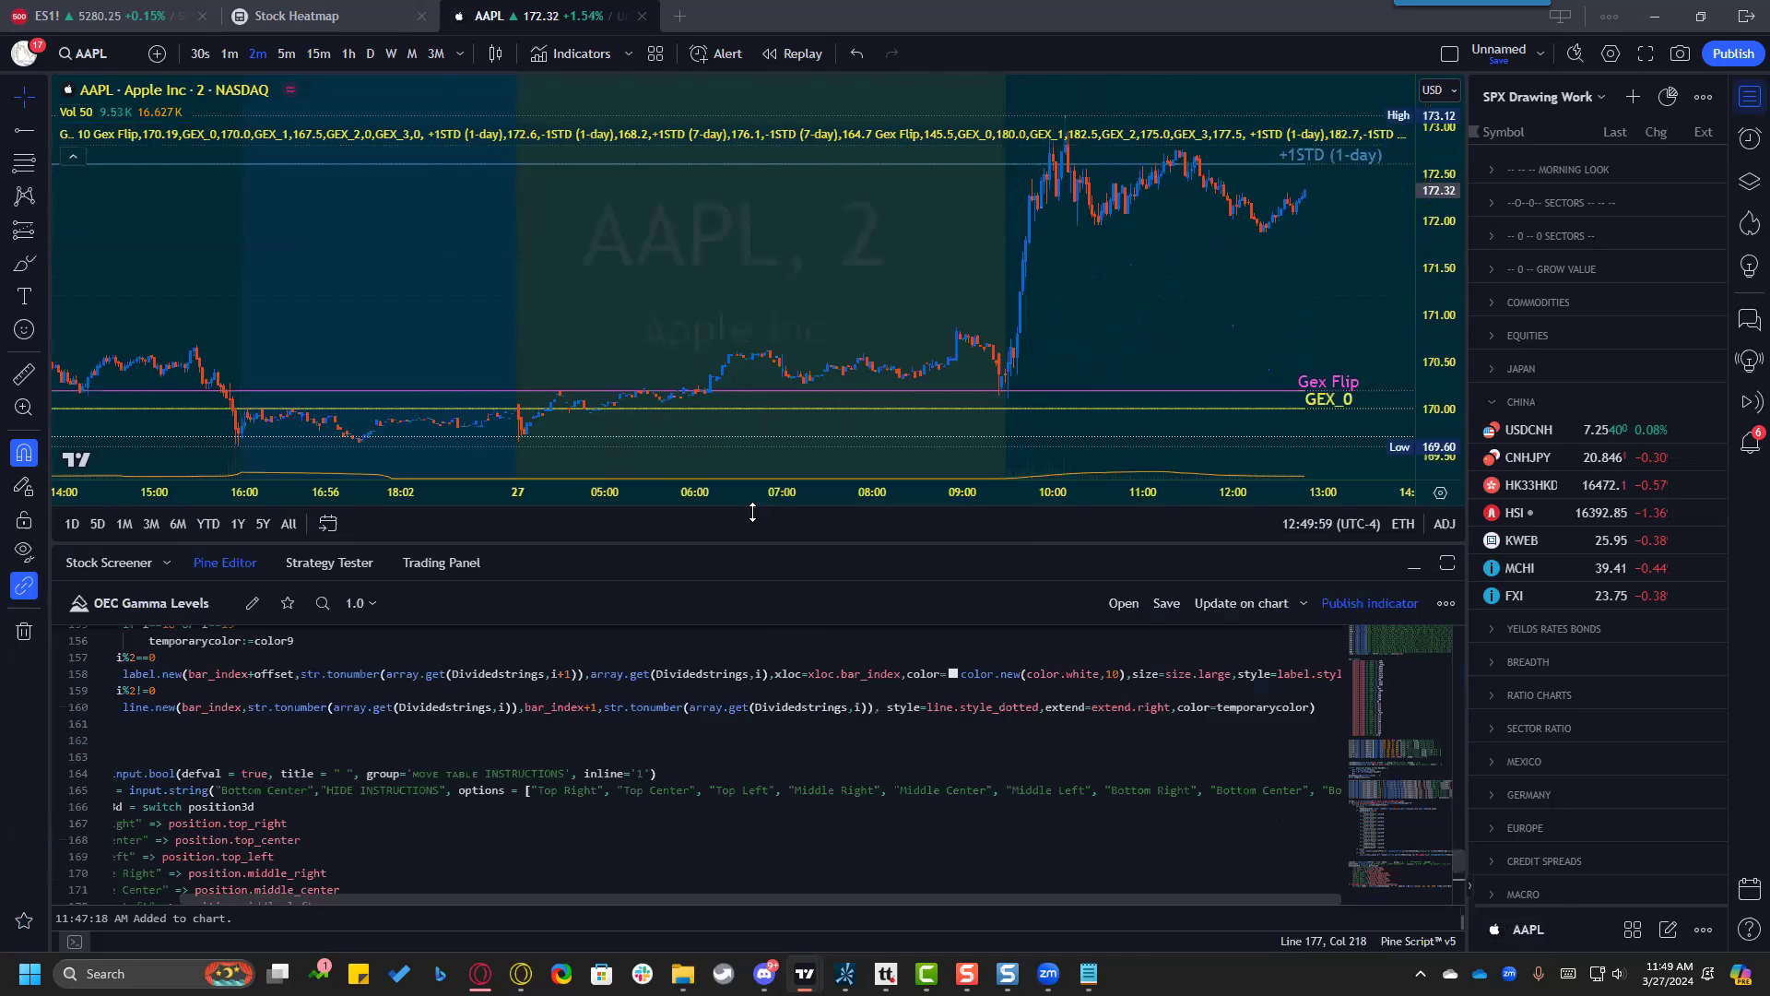
left_click(1125, 571)
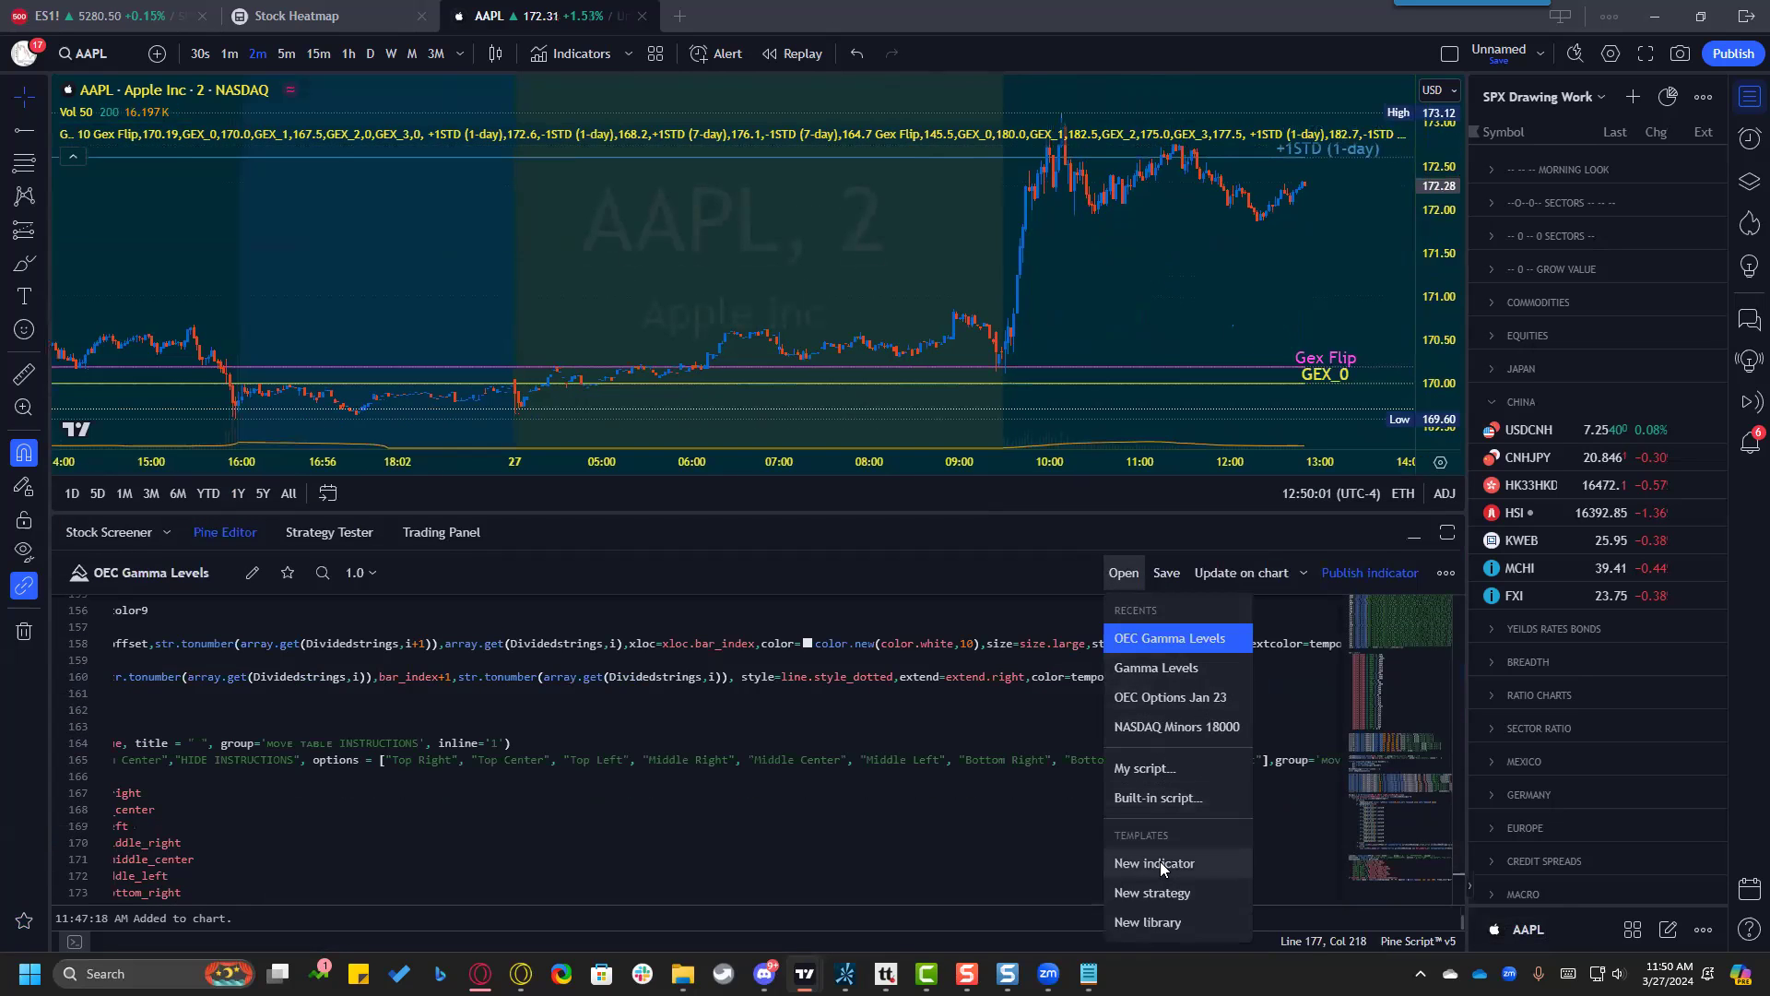
left_click(883, 833)
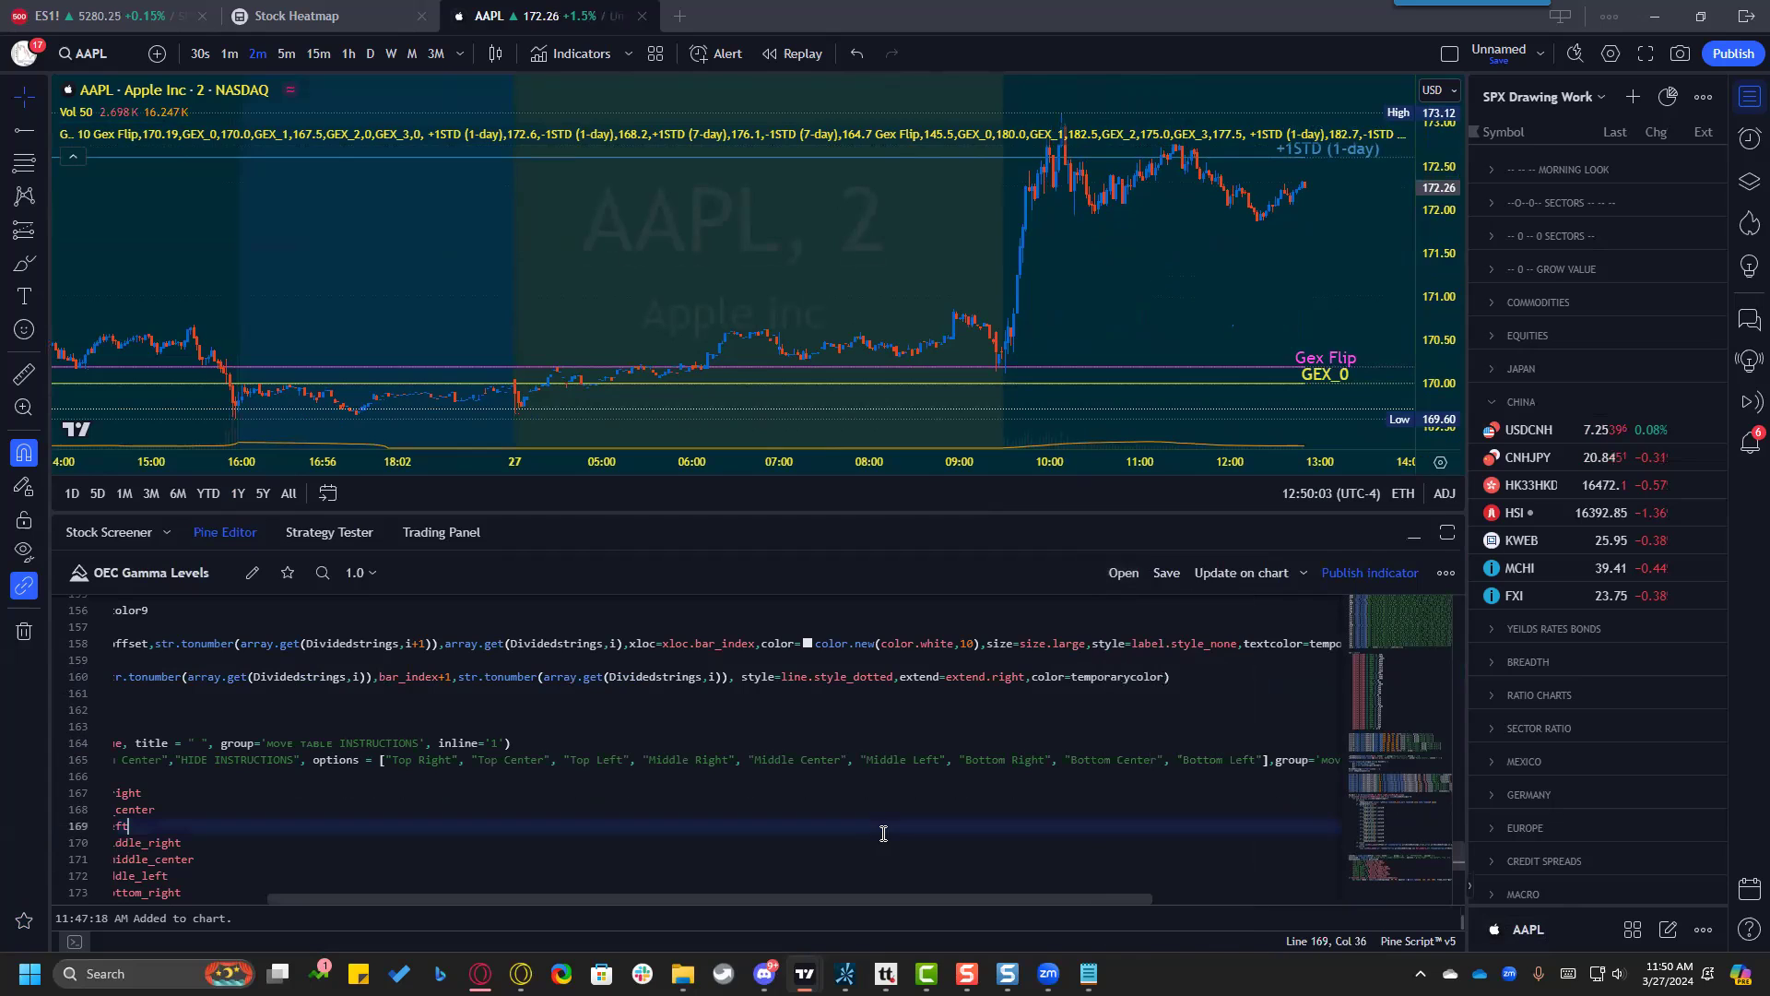
left_click_drag(786, 505, 829, 916)
Switch to Discord, download OEC_Dashboard_TOS_Levels_Mar_27.txt from the chat, open it in Notepad and copy its entire text.
mouse_move(845, 973)
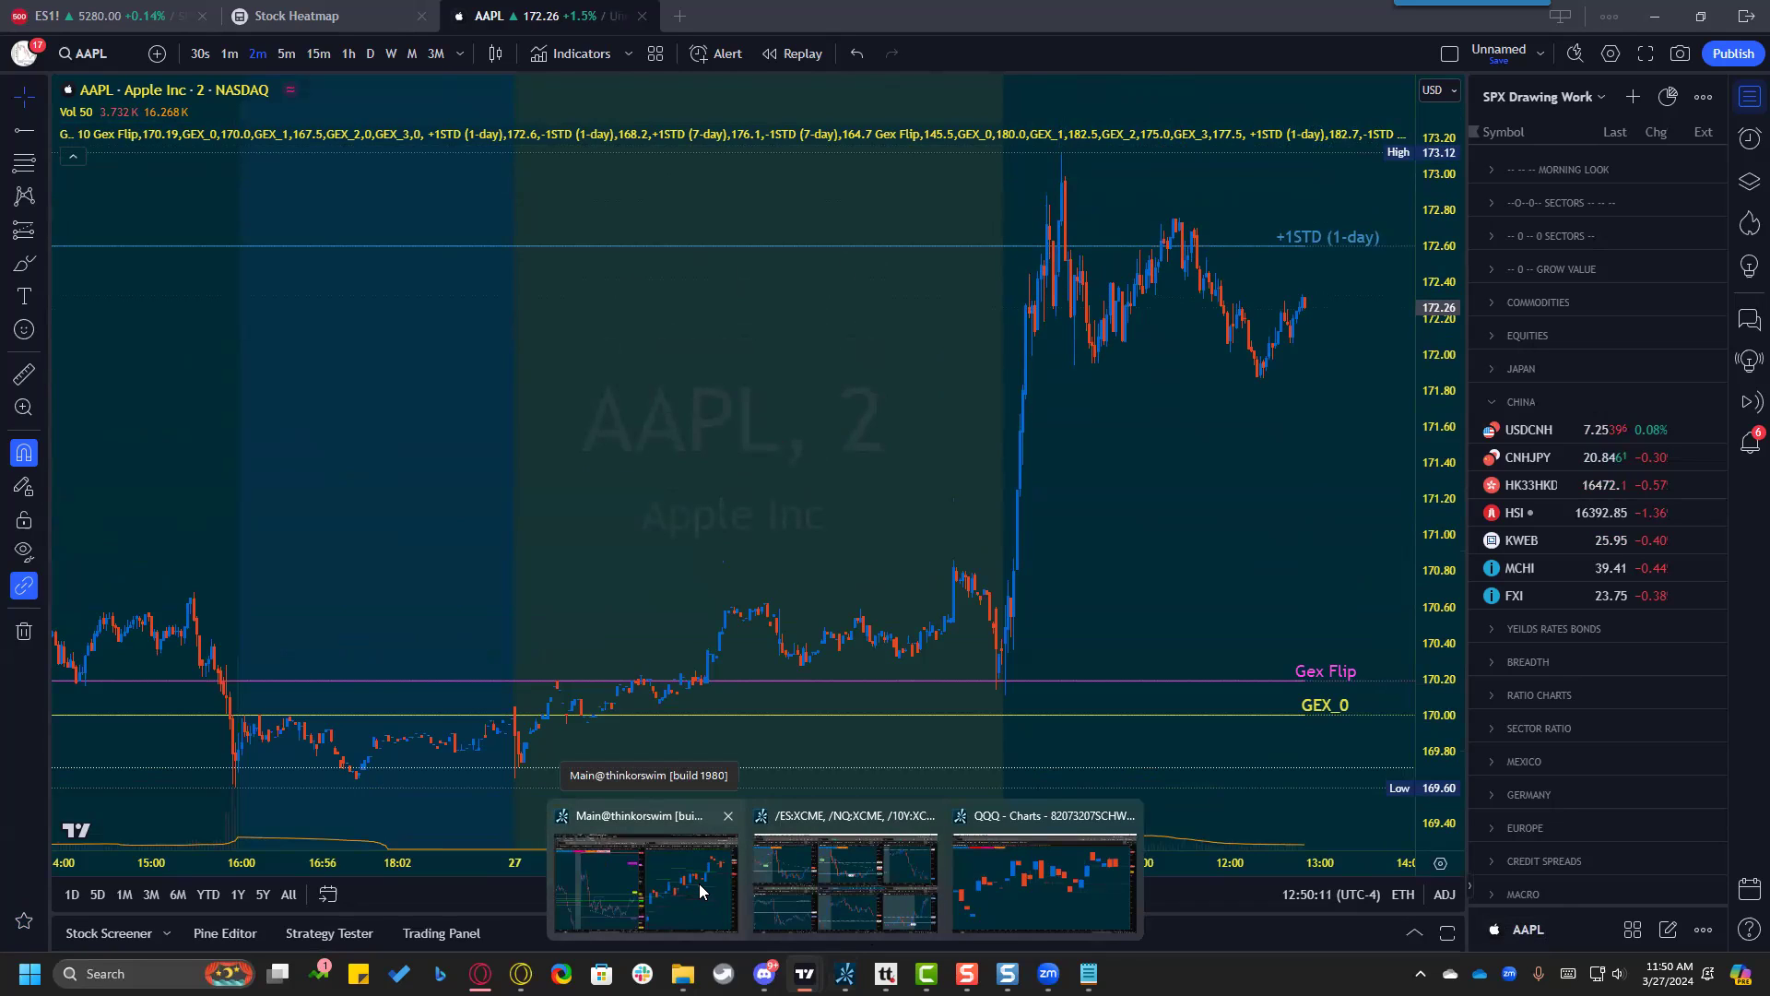
mouse_move(682, 973)
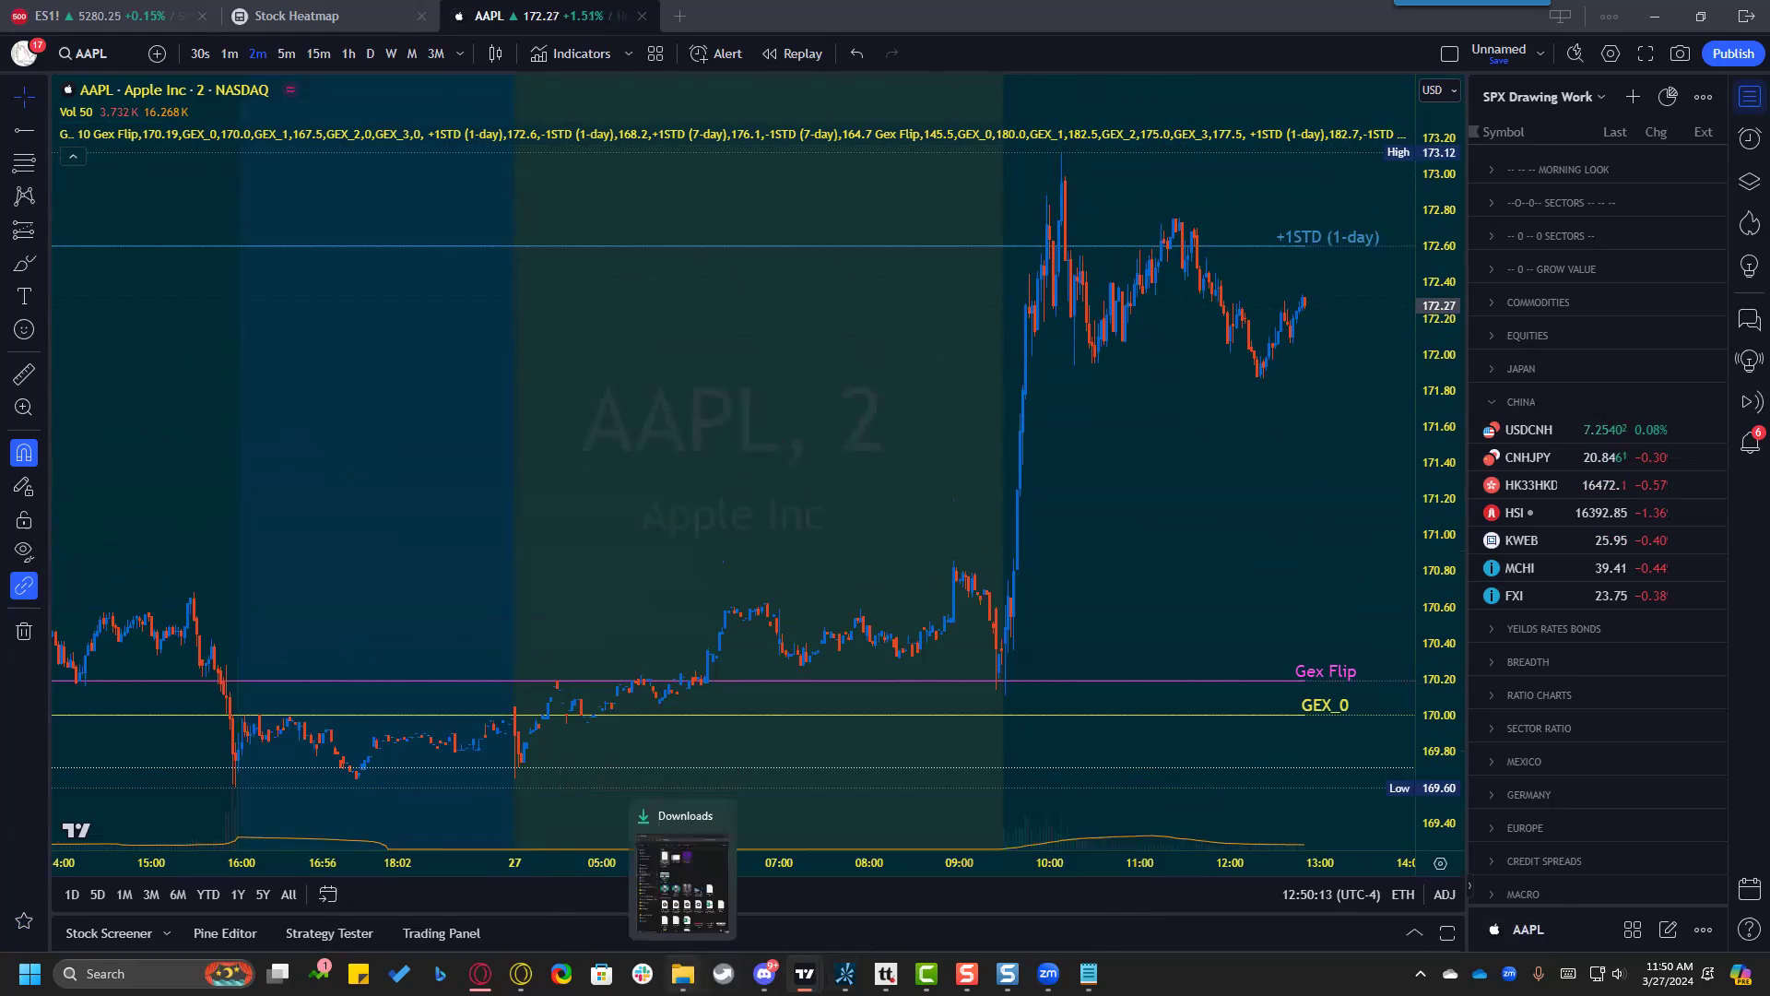
mouse_move(764, 974)
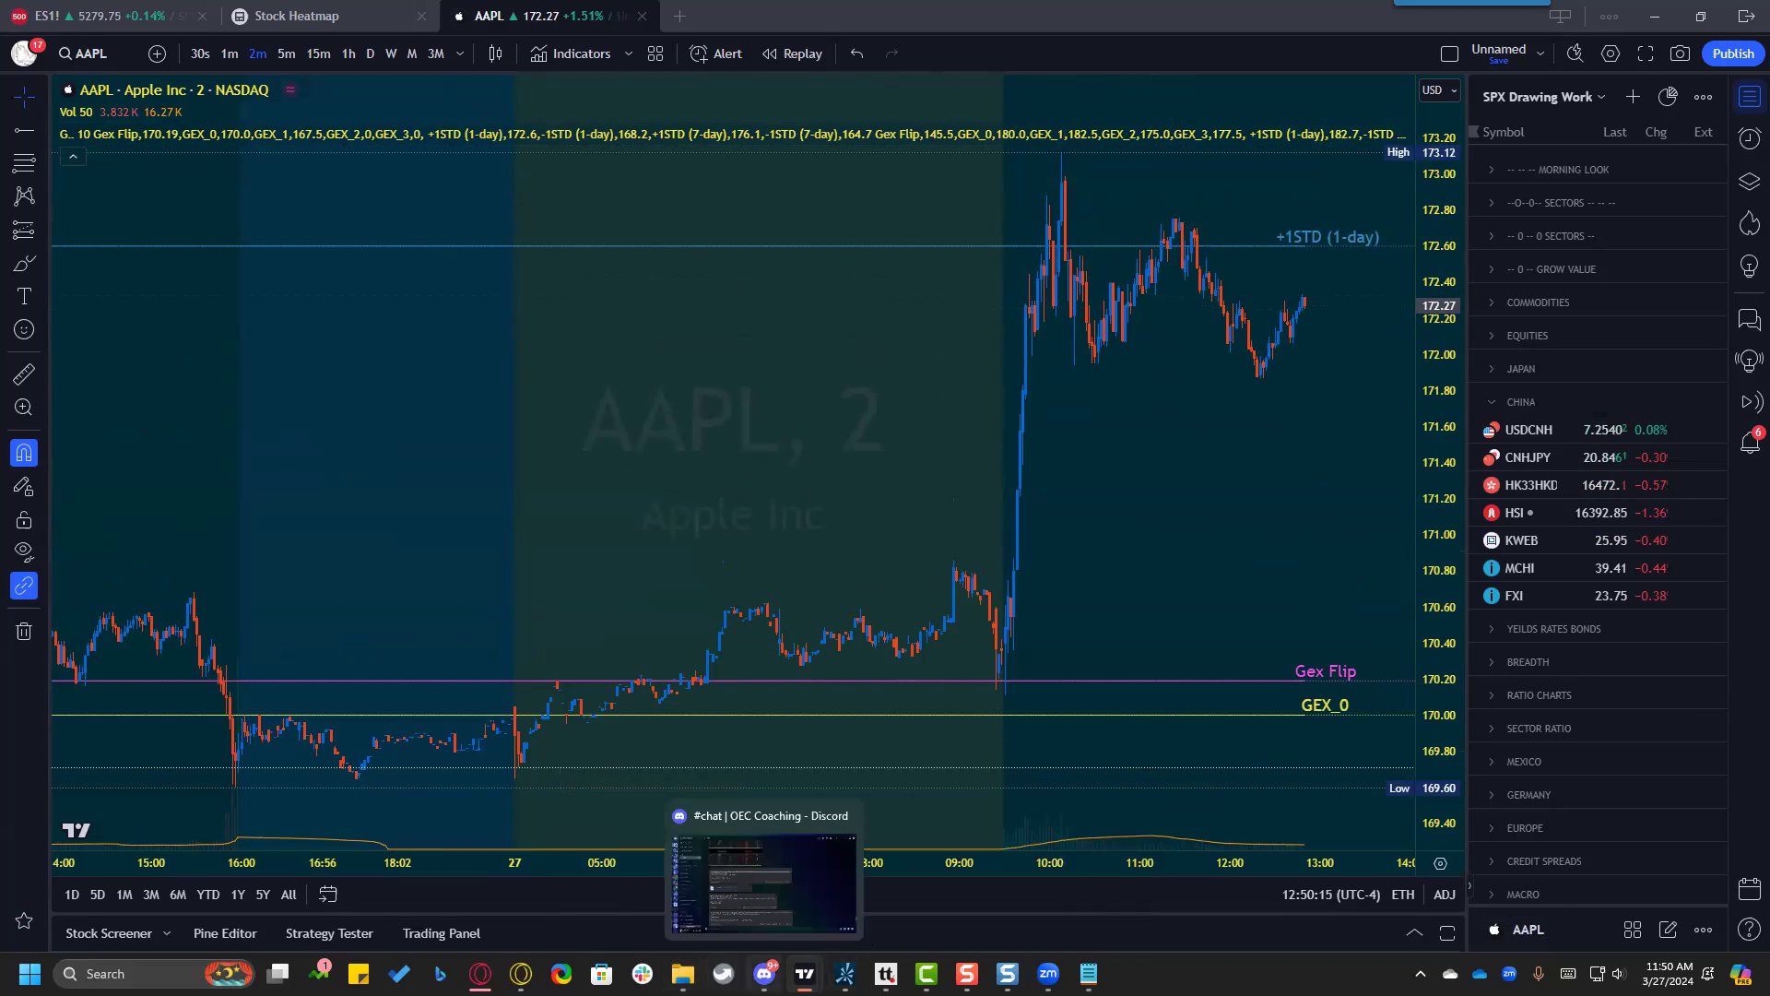
left_click(756, 903)
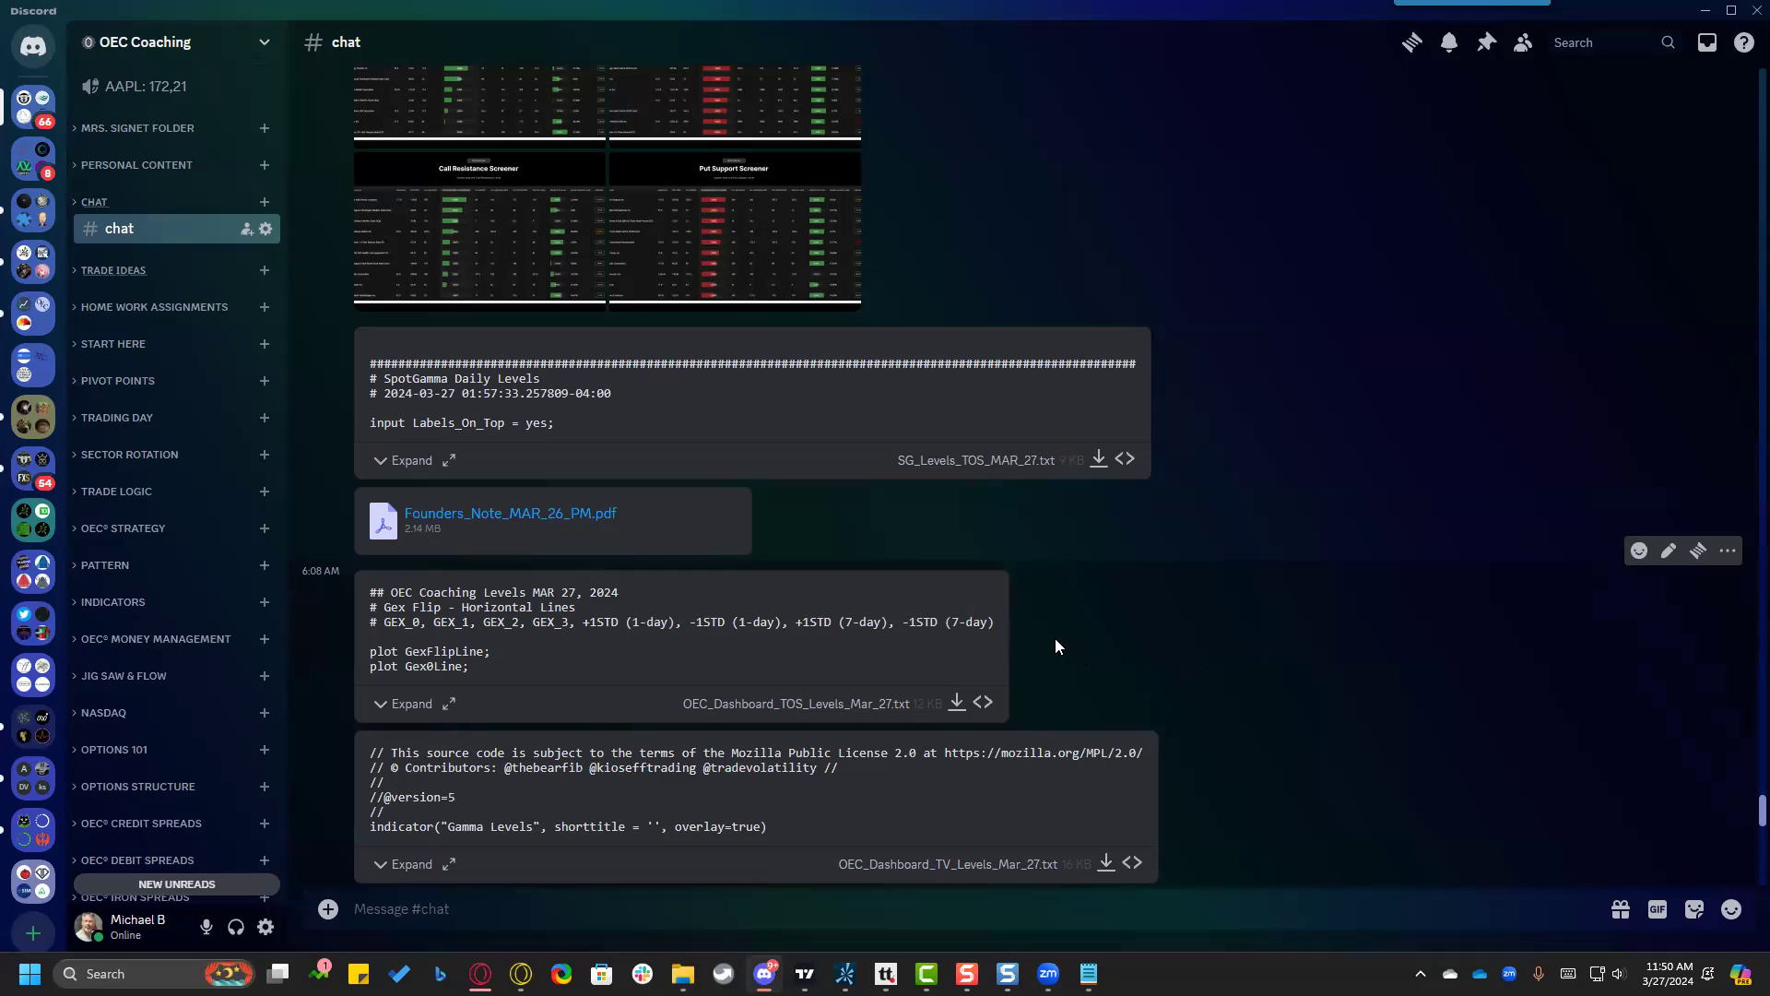
left_click(956, 703)
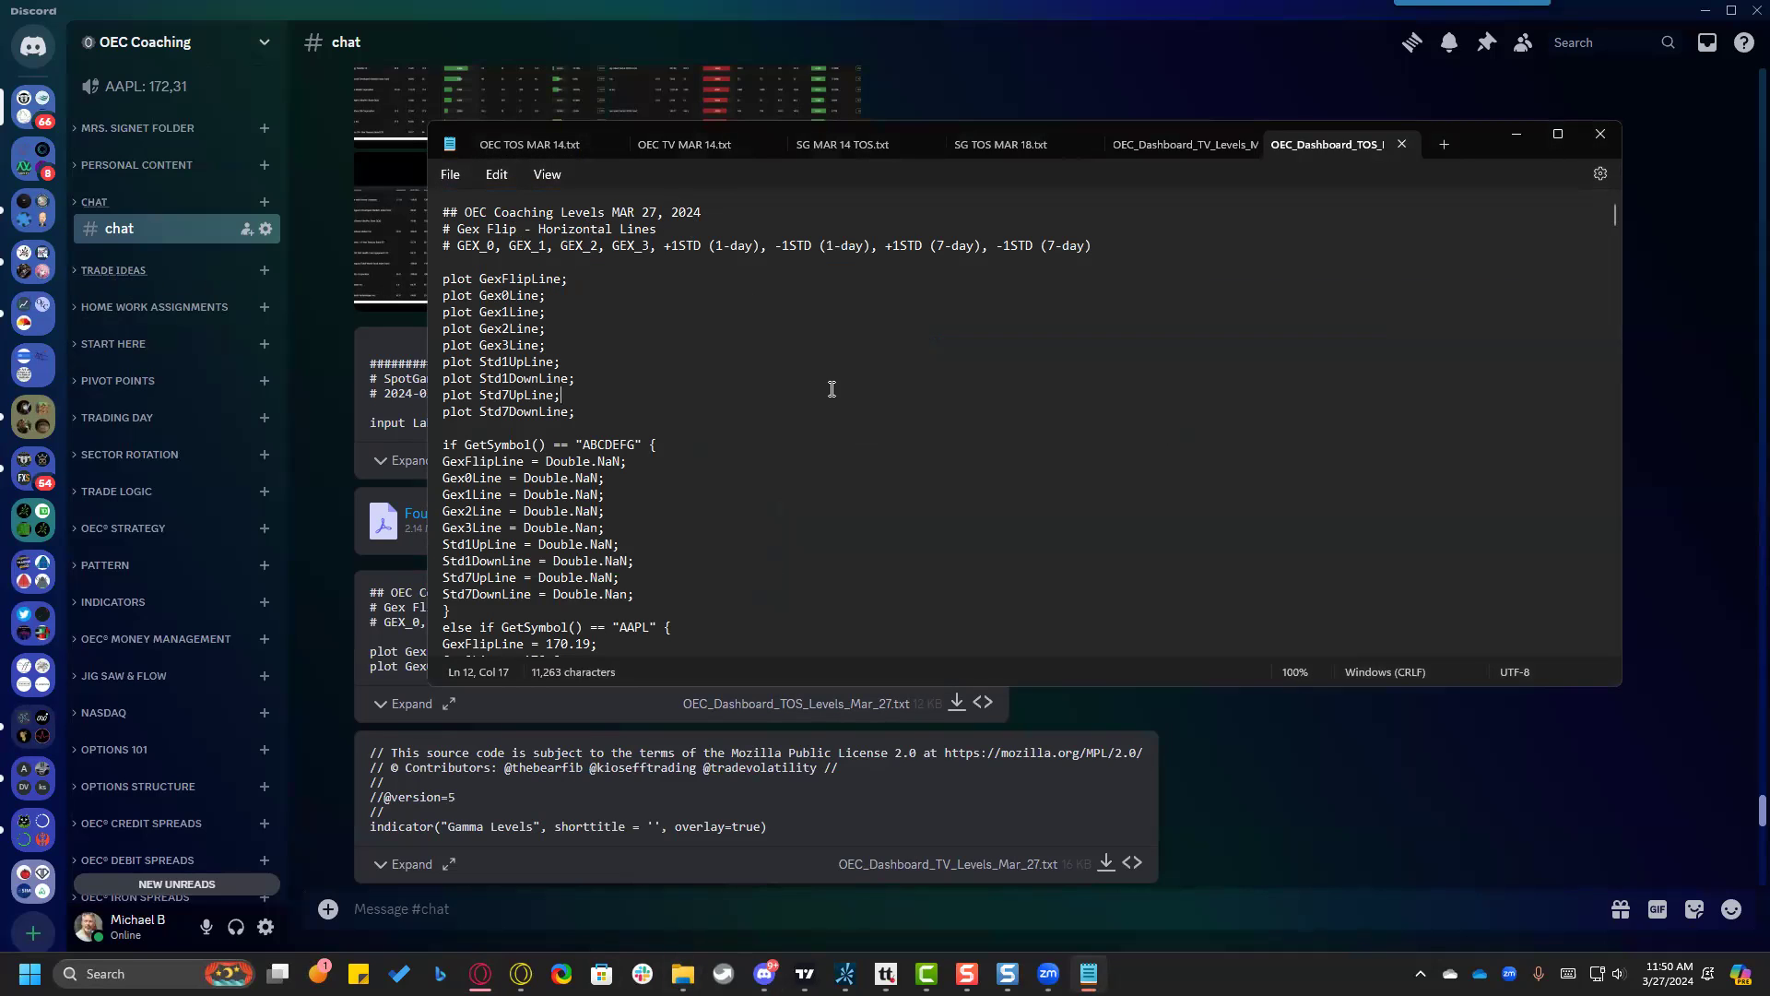
key("ctrl+a")
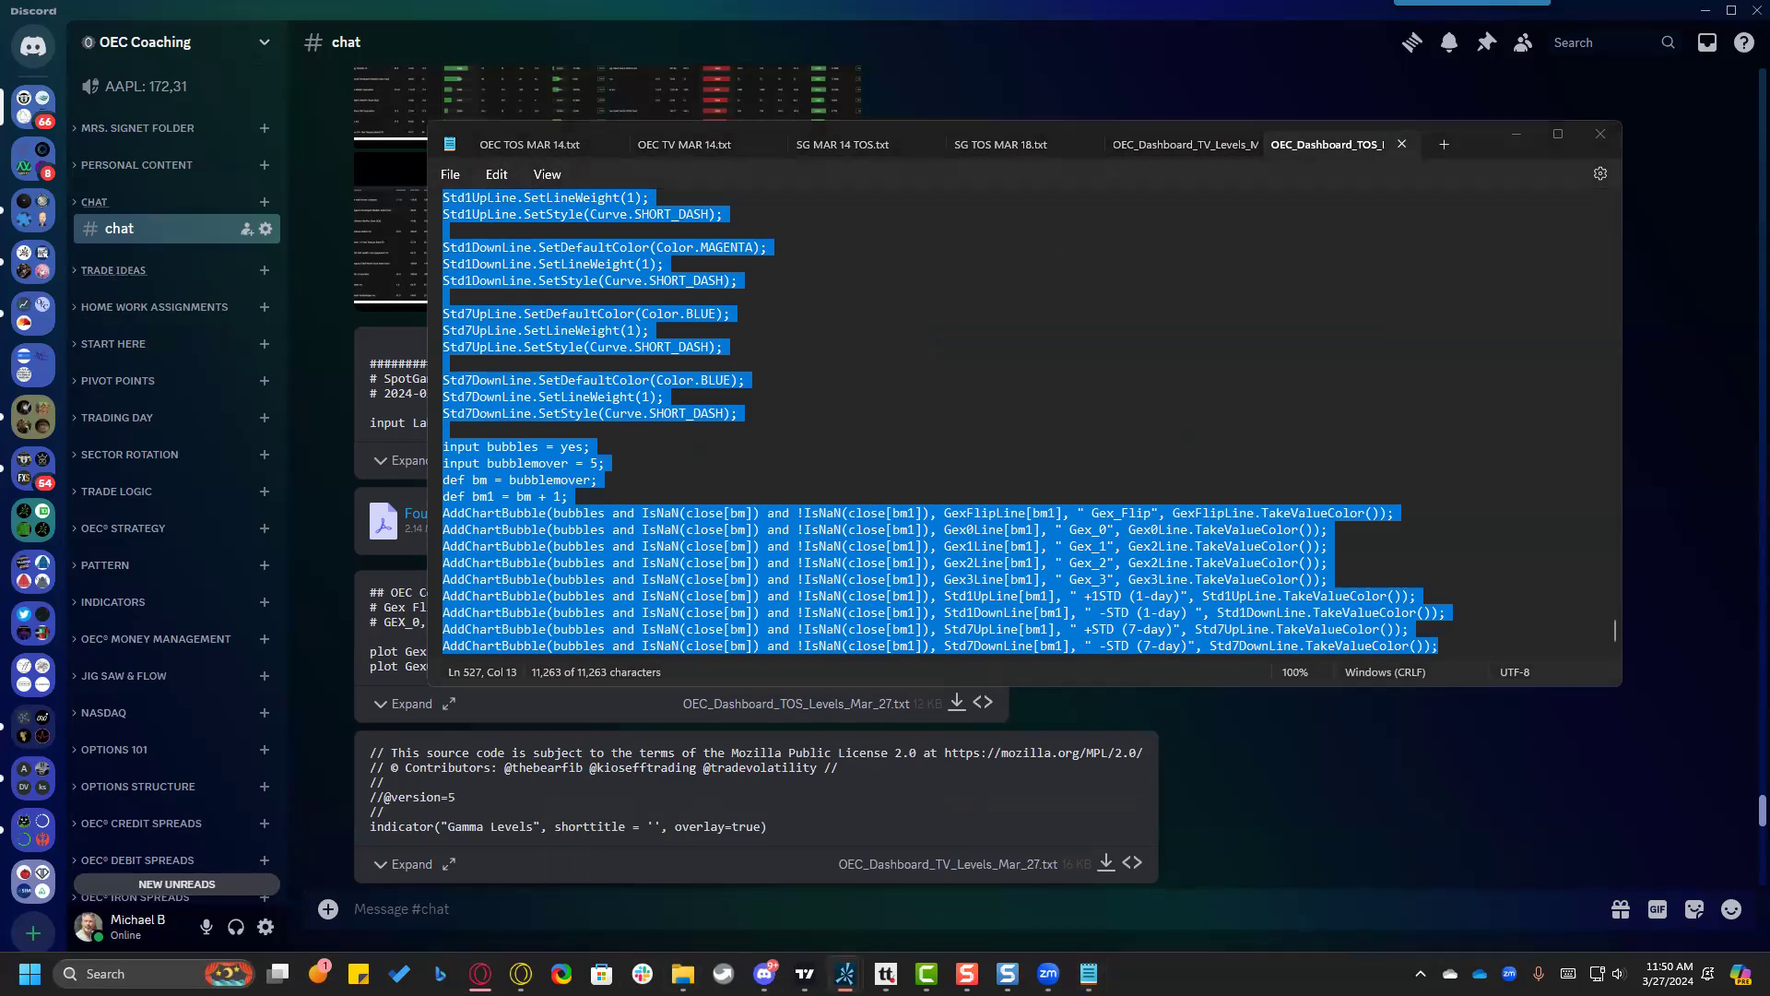
Switch to the QQQ chart in thinkorswim, create a new study, and replace its default code with the copied OEC levels script.
key("alt+Tab")
double_click(1104, 136)
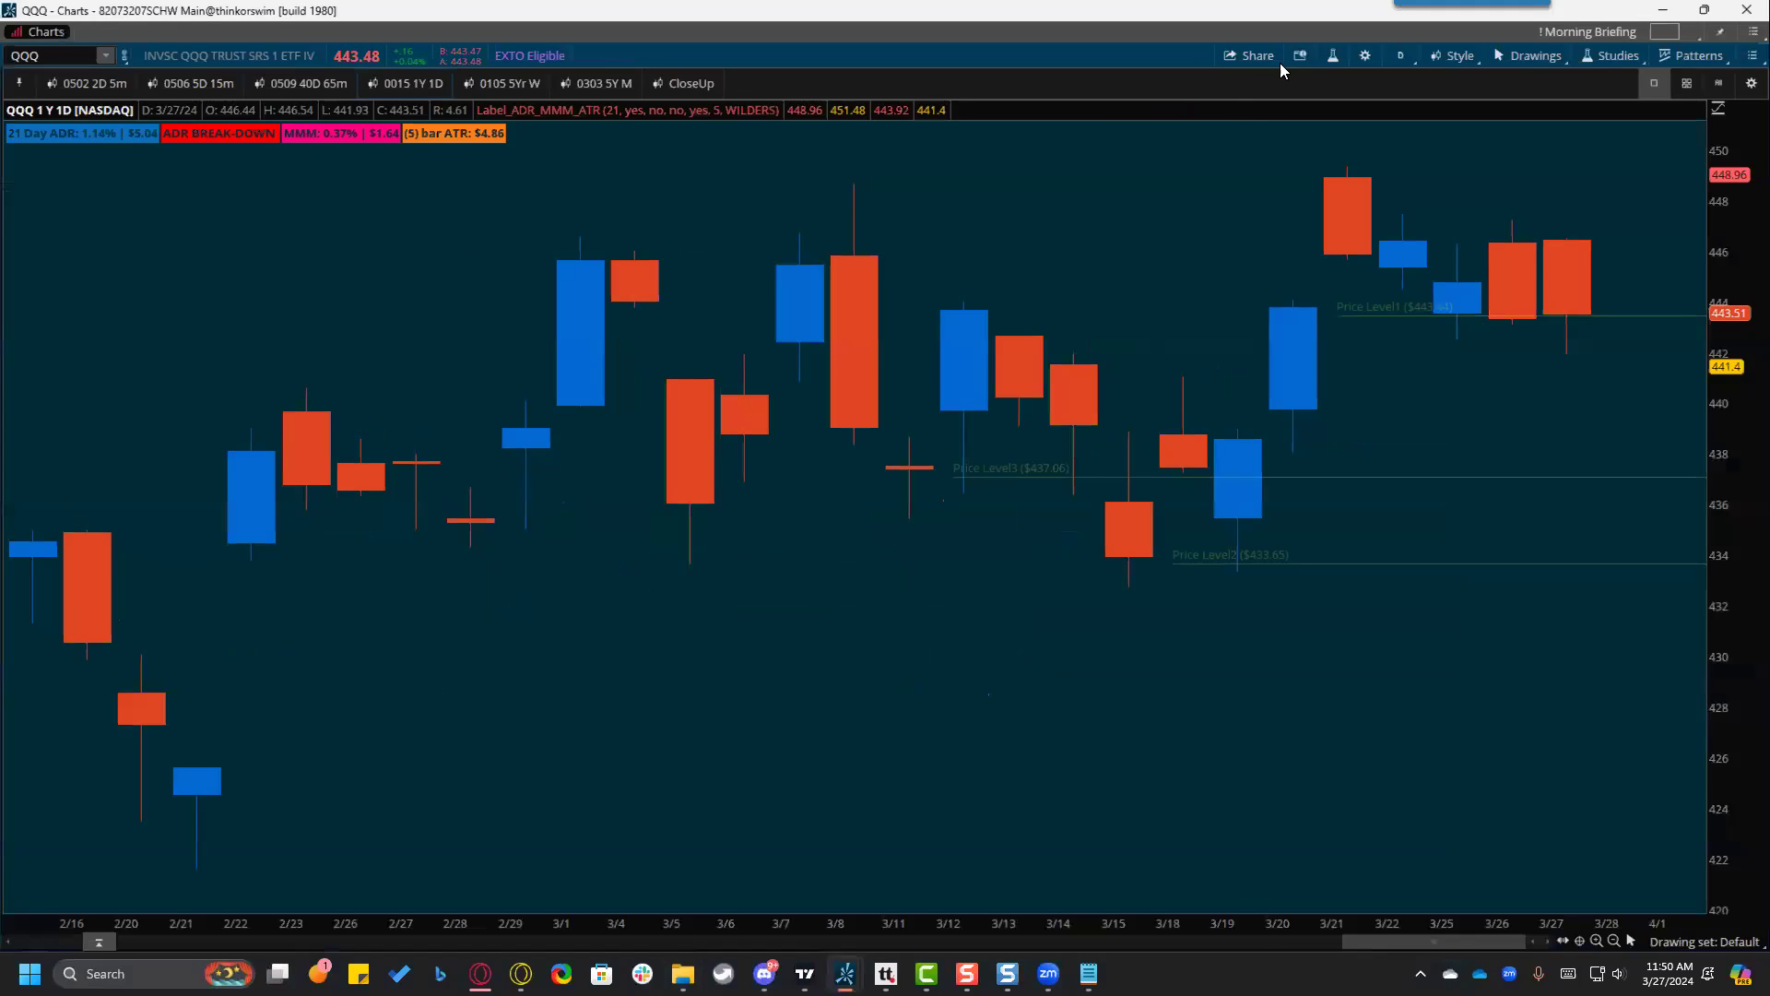
left_click(1333, 58)
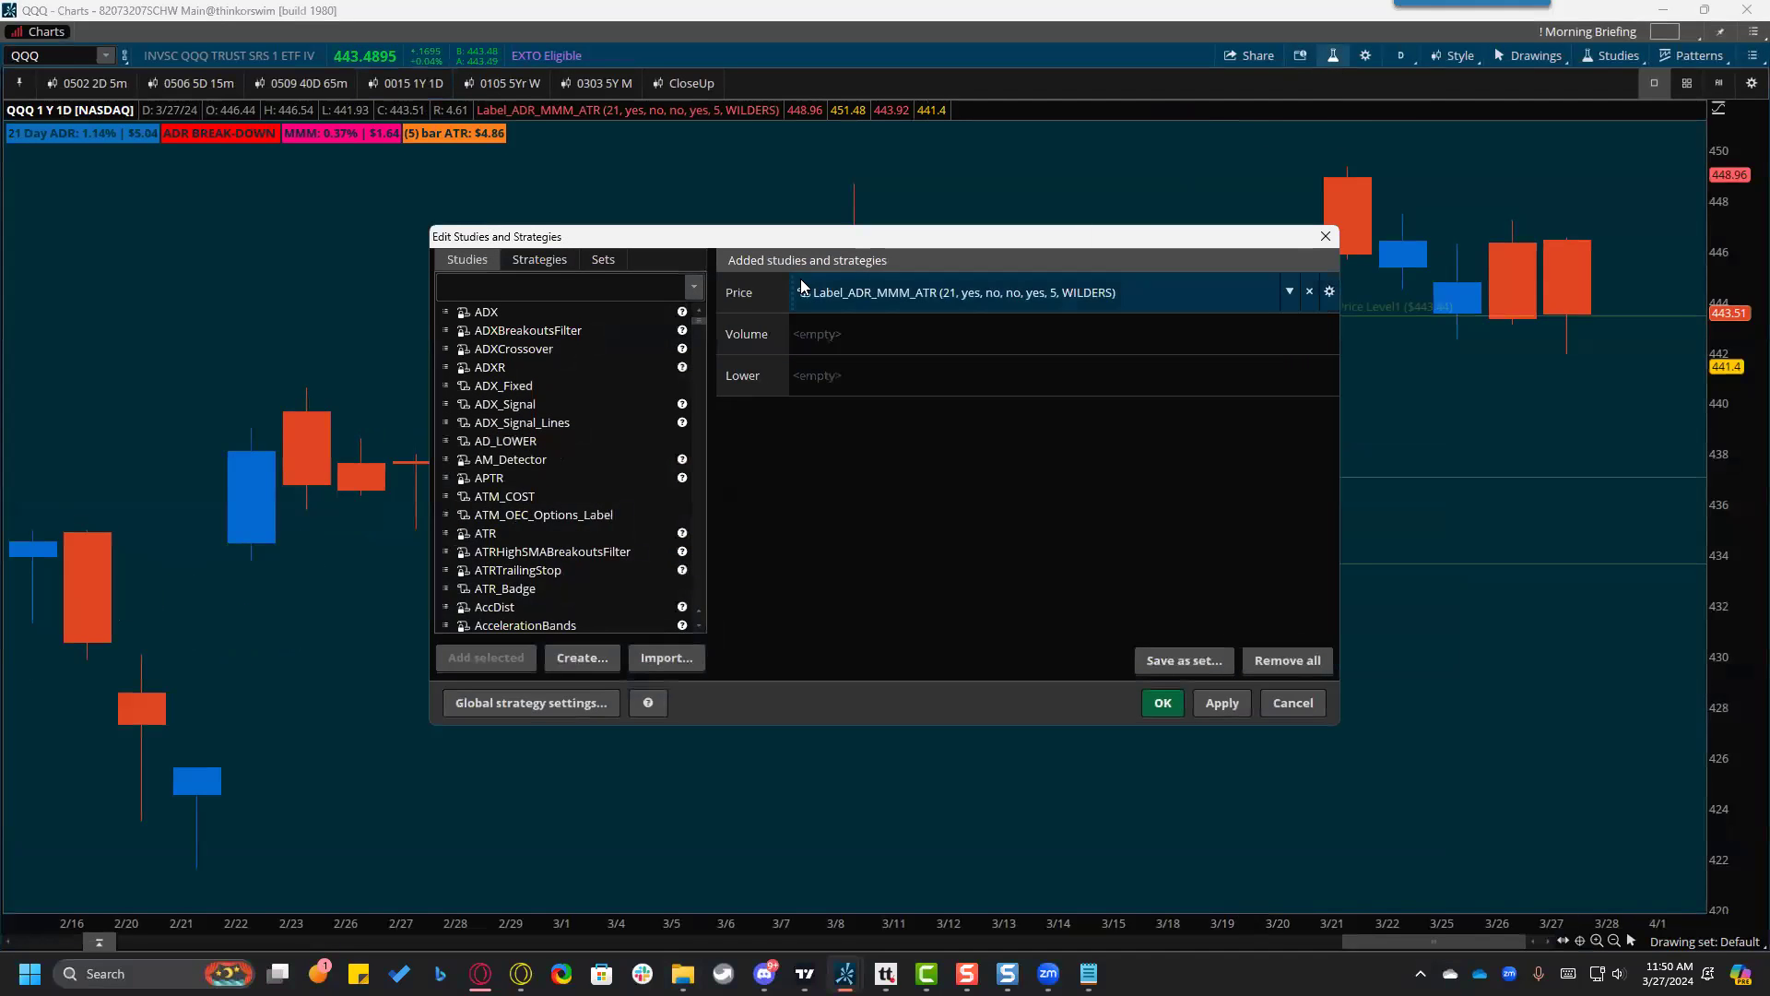
left_click(581, 658)
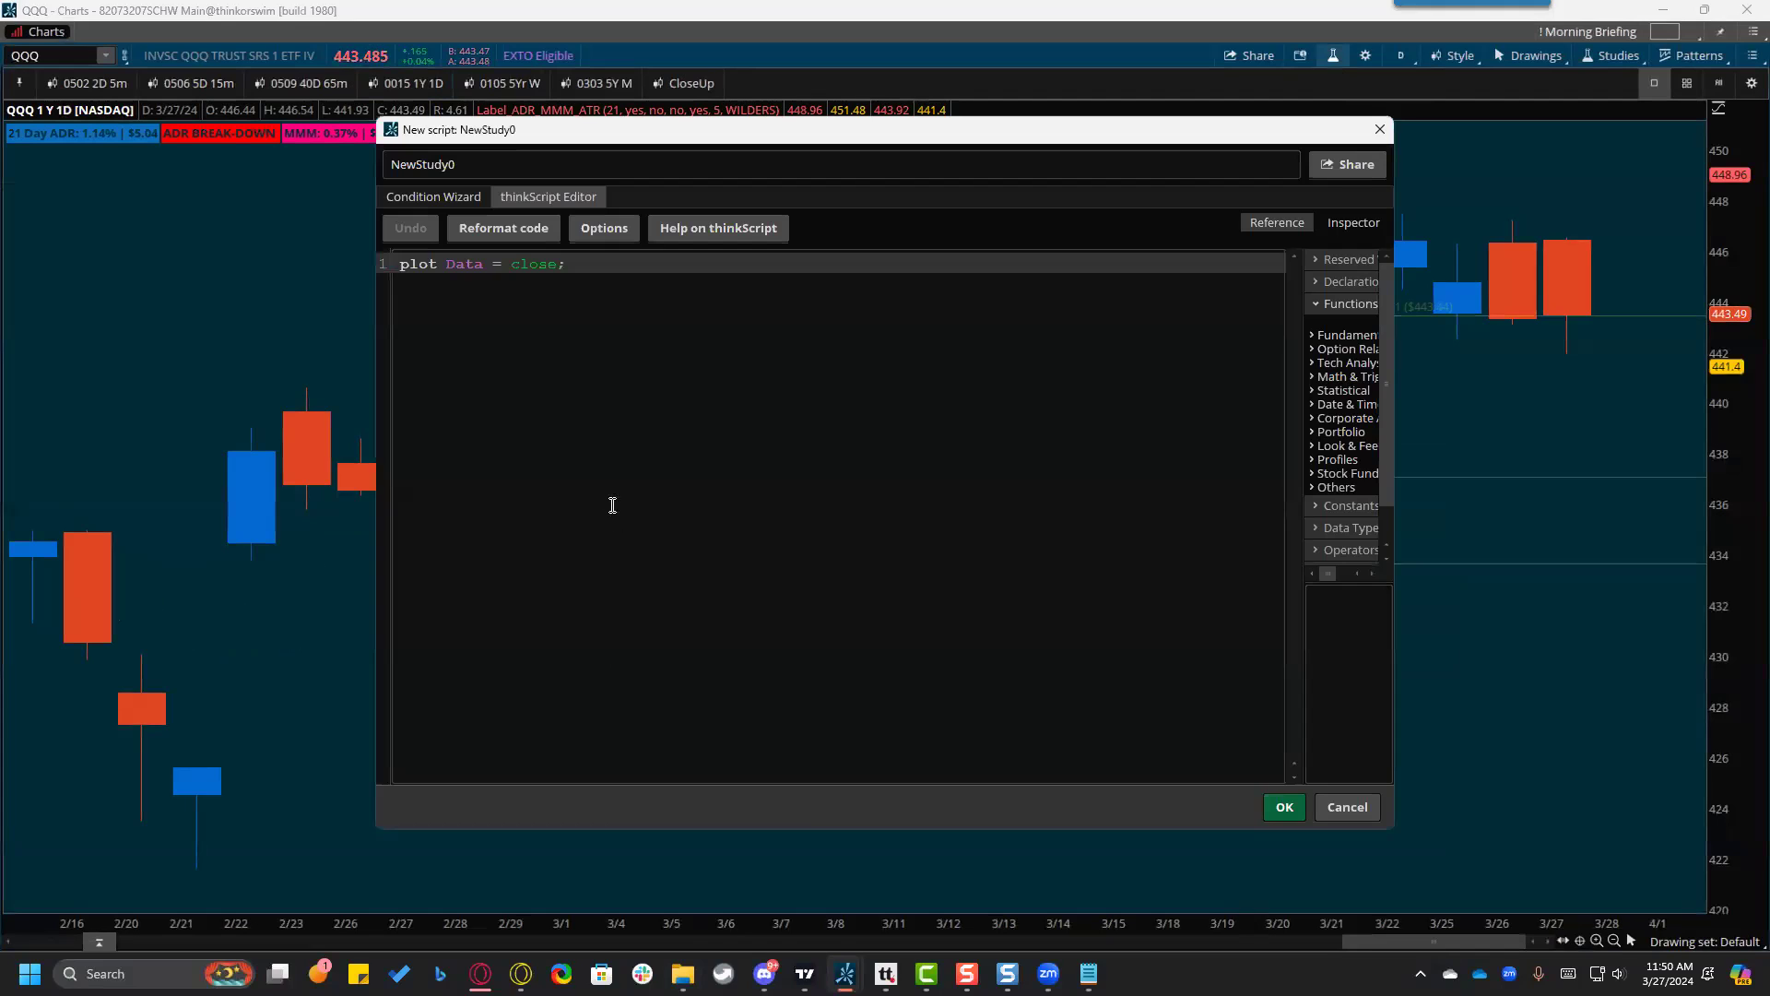
left_click_drag(571, 264, 398, 265)
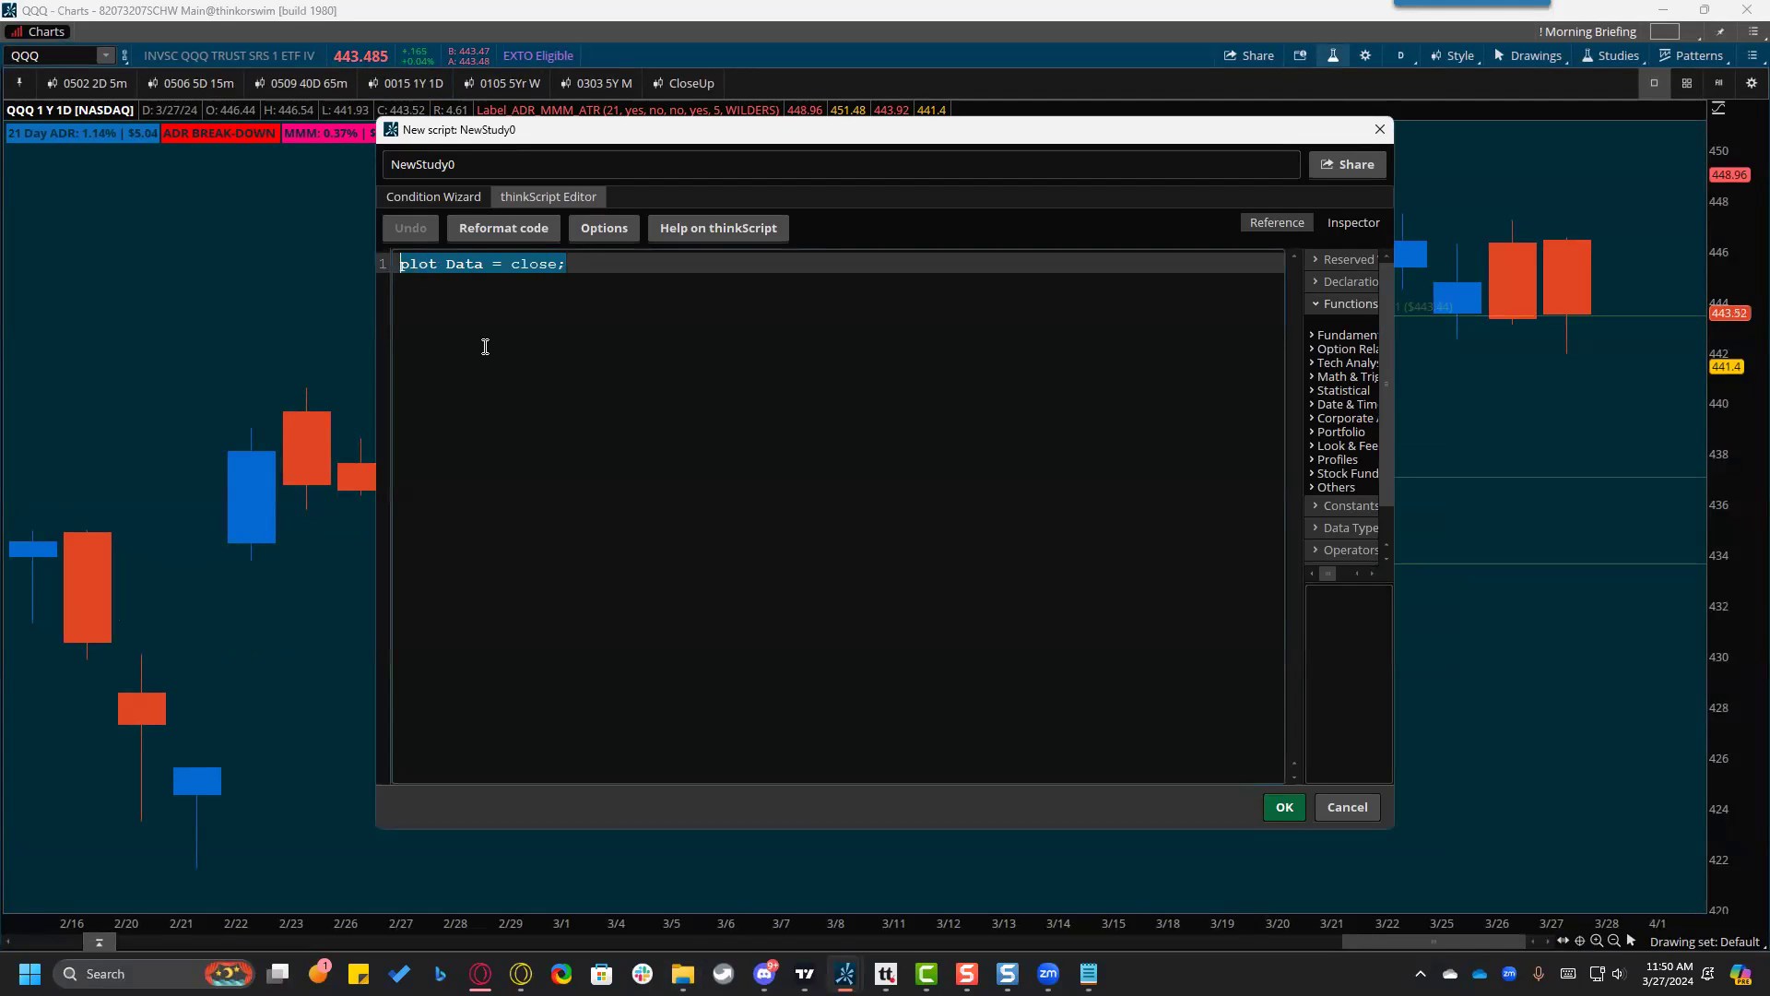
key("Delete")
key("ctrl+v")
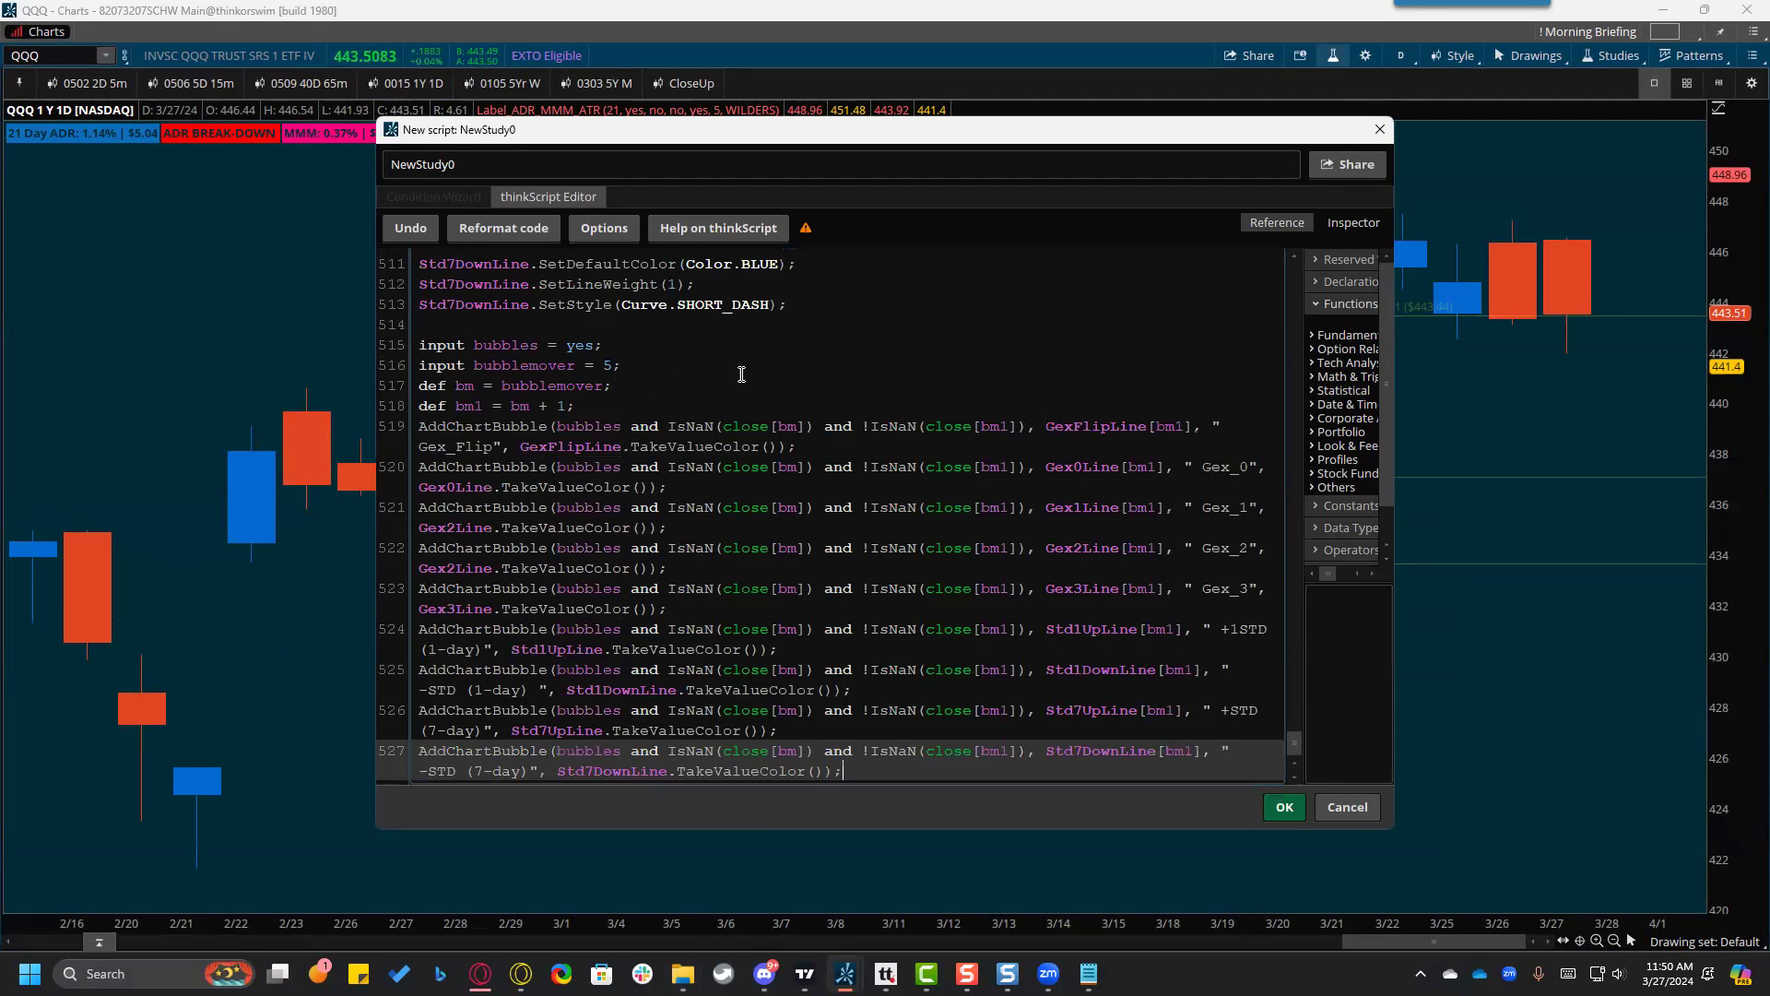
Name the new study OEC_Levels_032724 and confirm the script so it joins the chart's added studies.
double_click(509, 164)
type("OEC")
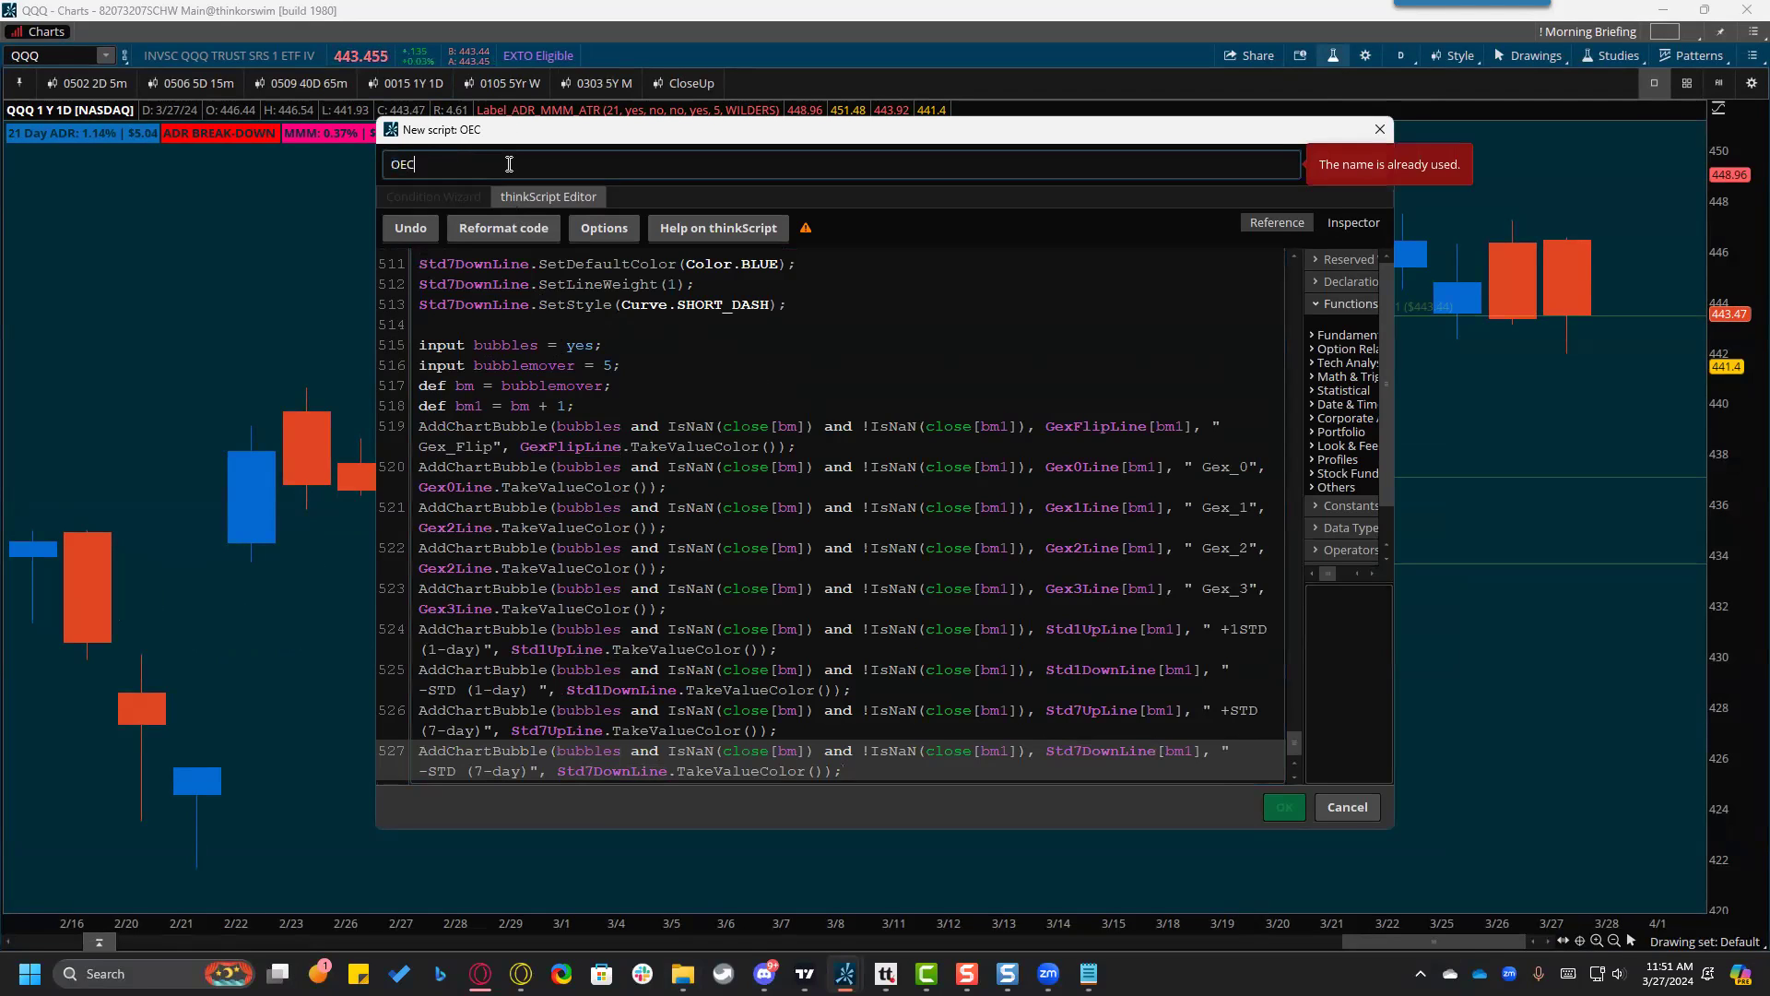
type("_Levels_")
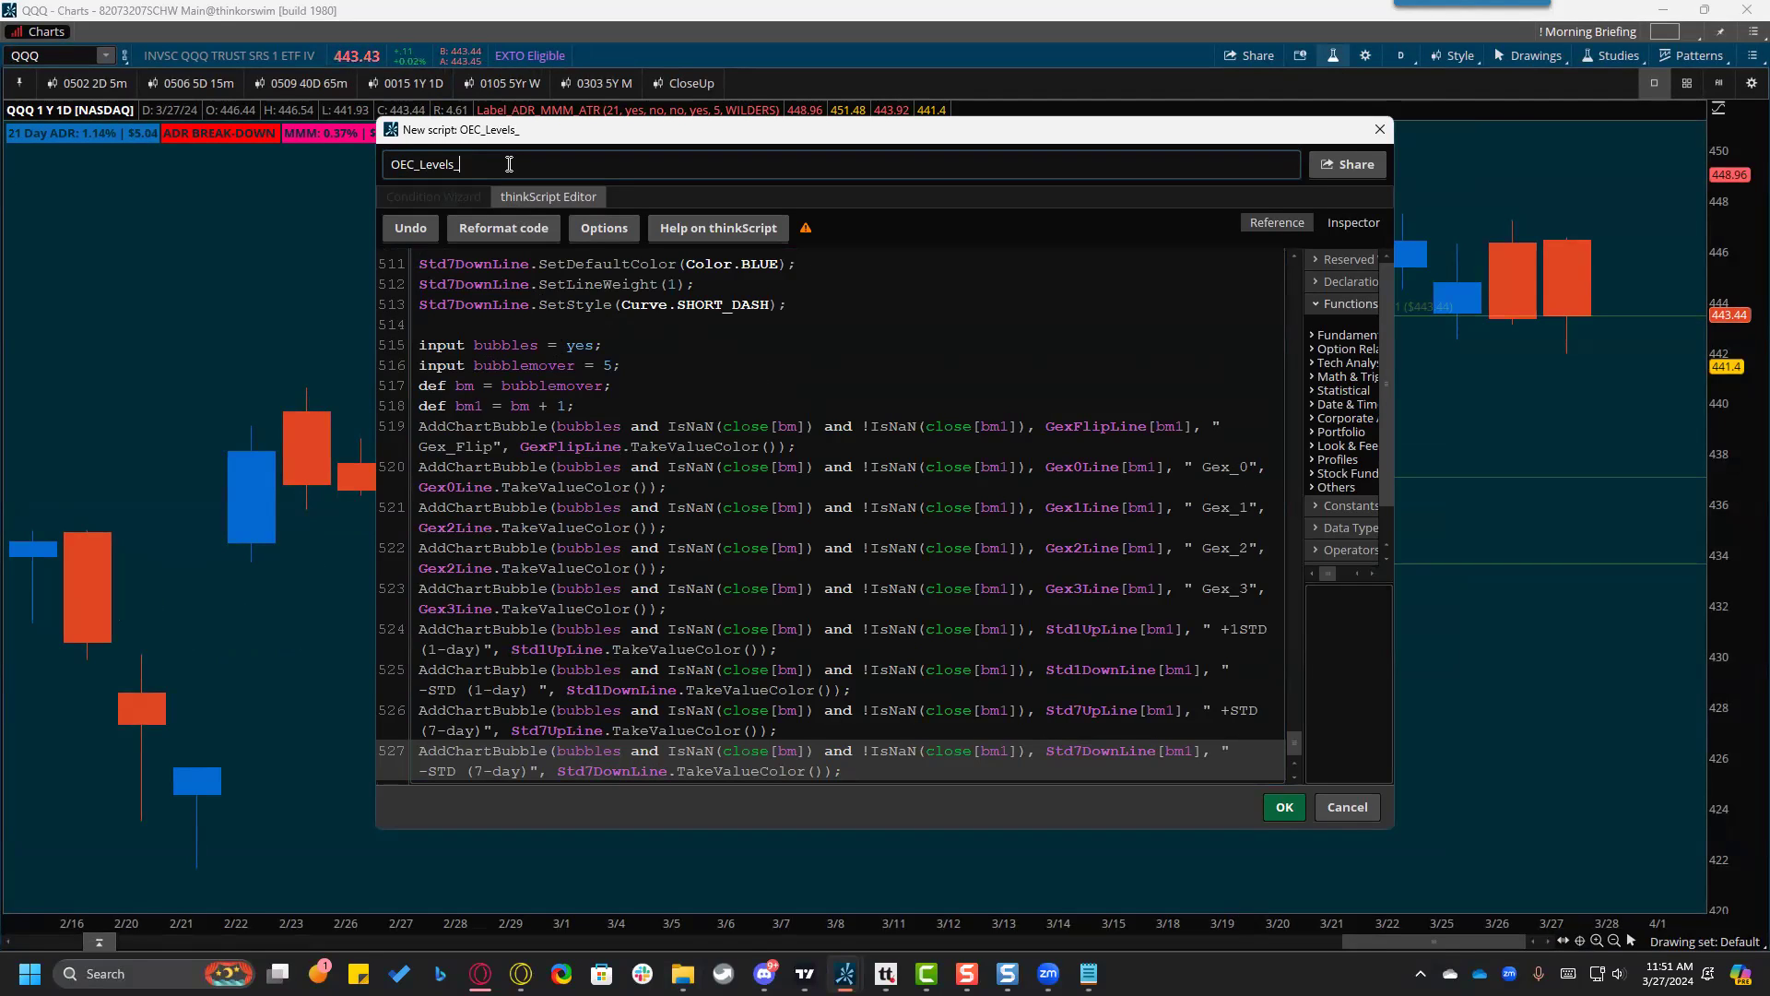
type("032724")
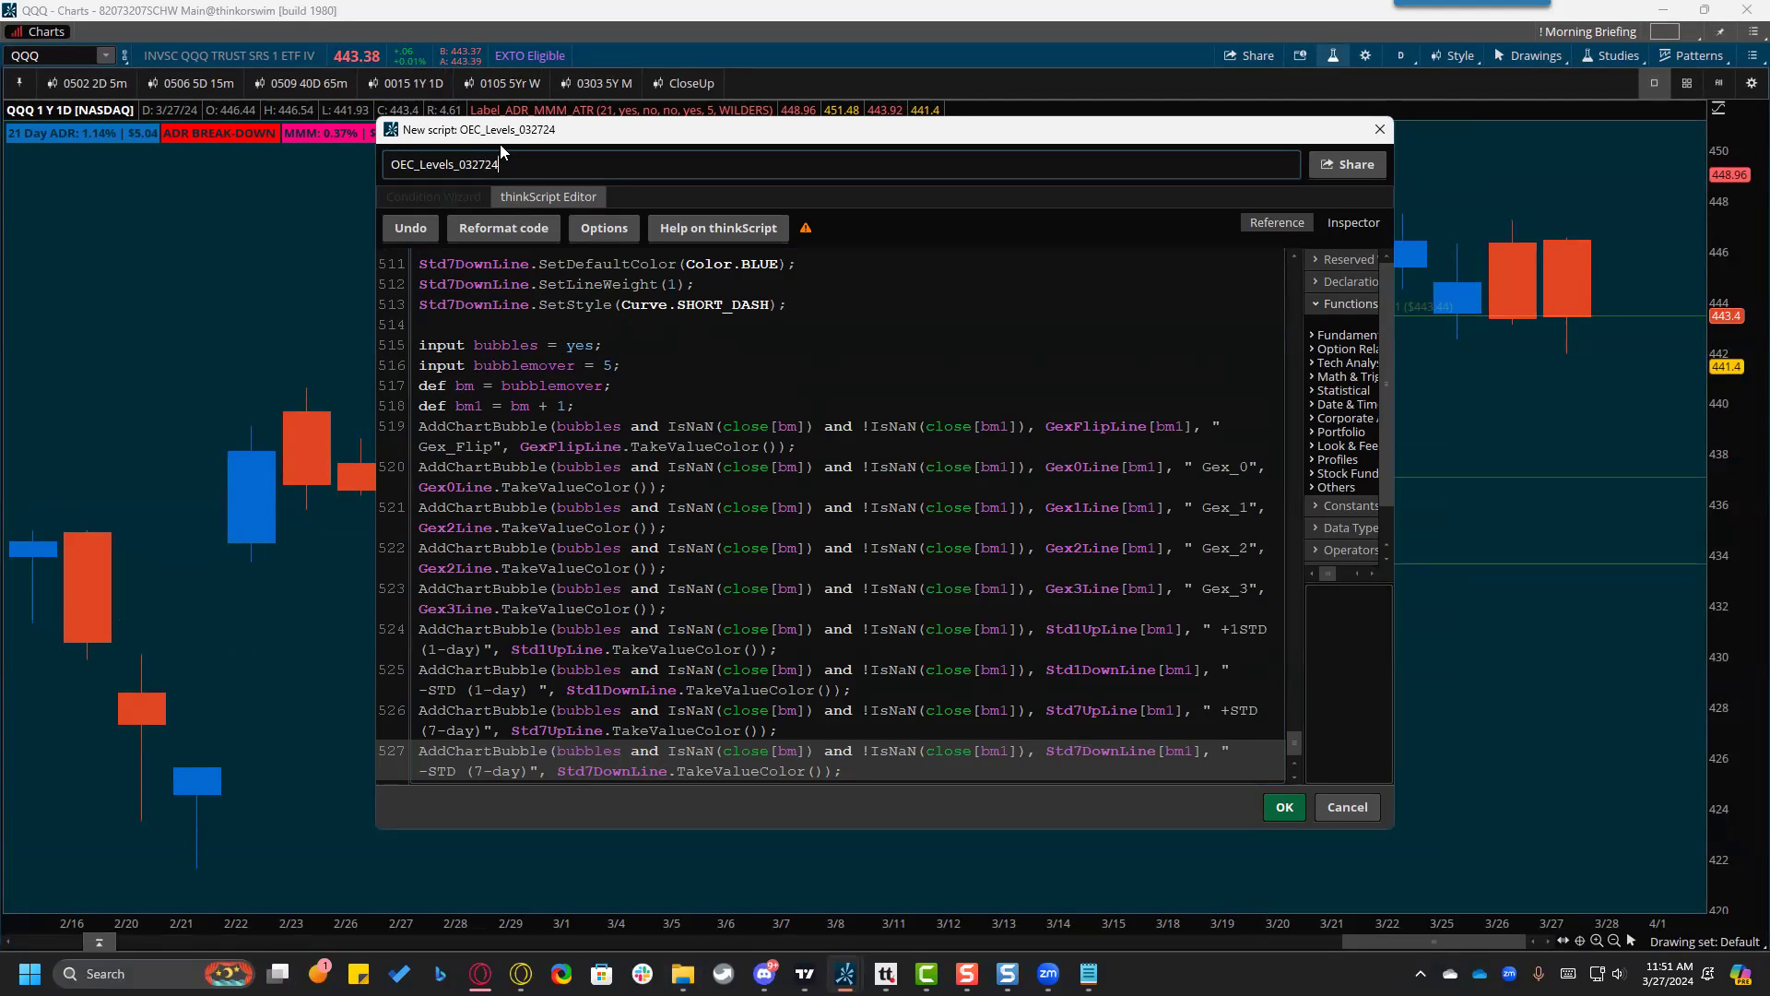
left_click(1284, 806)
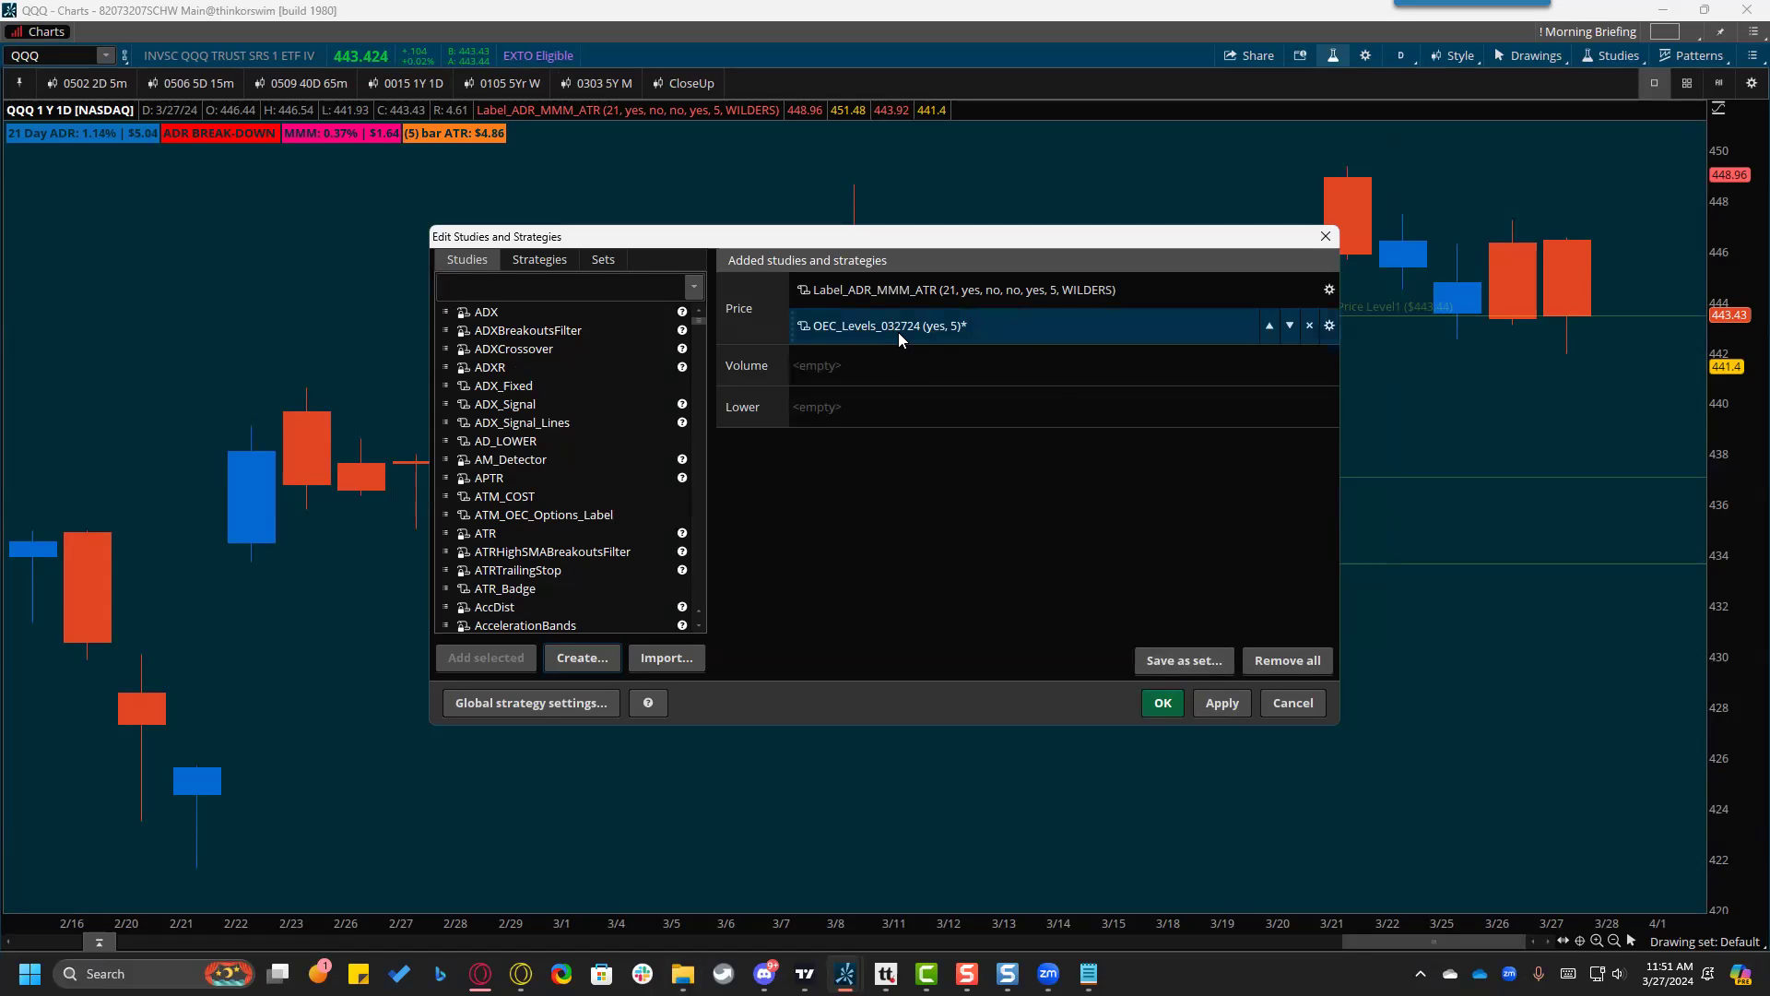
Apply the OEC_Levels_032724 study to the QQQ chart and switch the chart to the 0502 2D 5m time frame.
left_click(1208, 708)
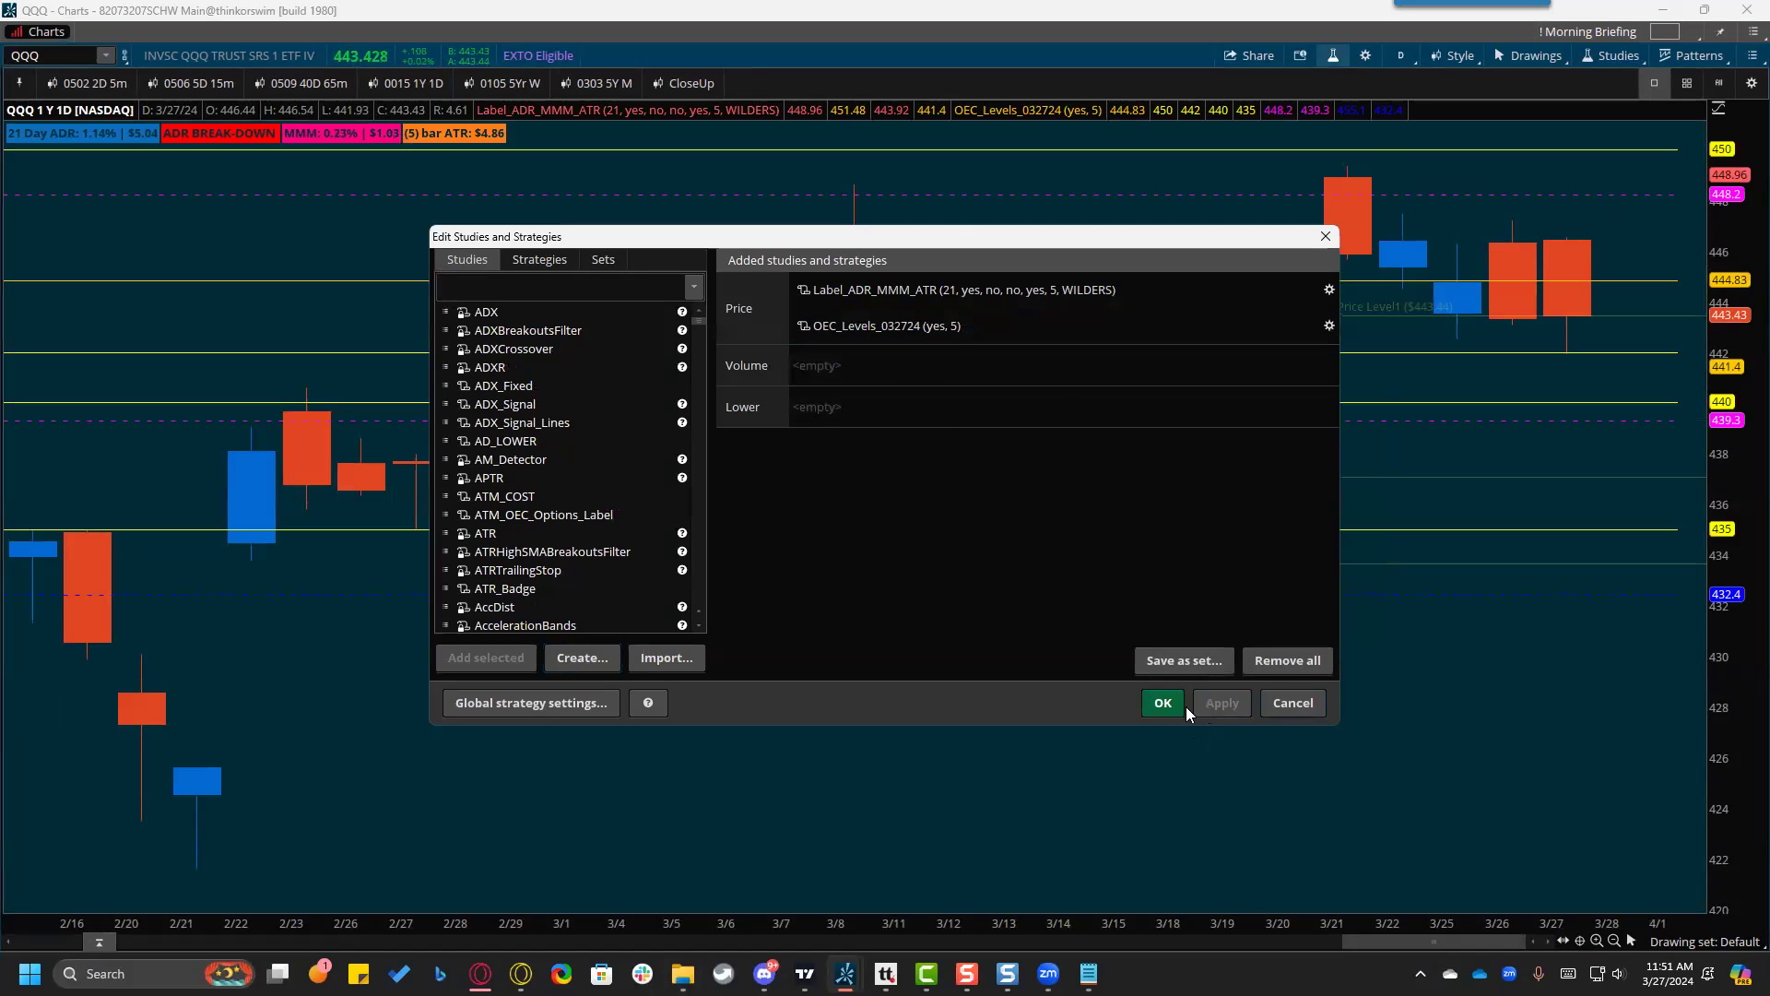
left_click(1156, 706)
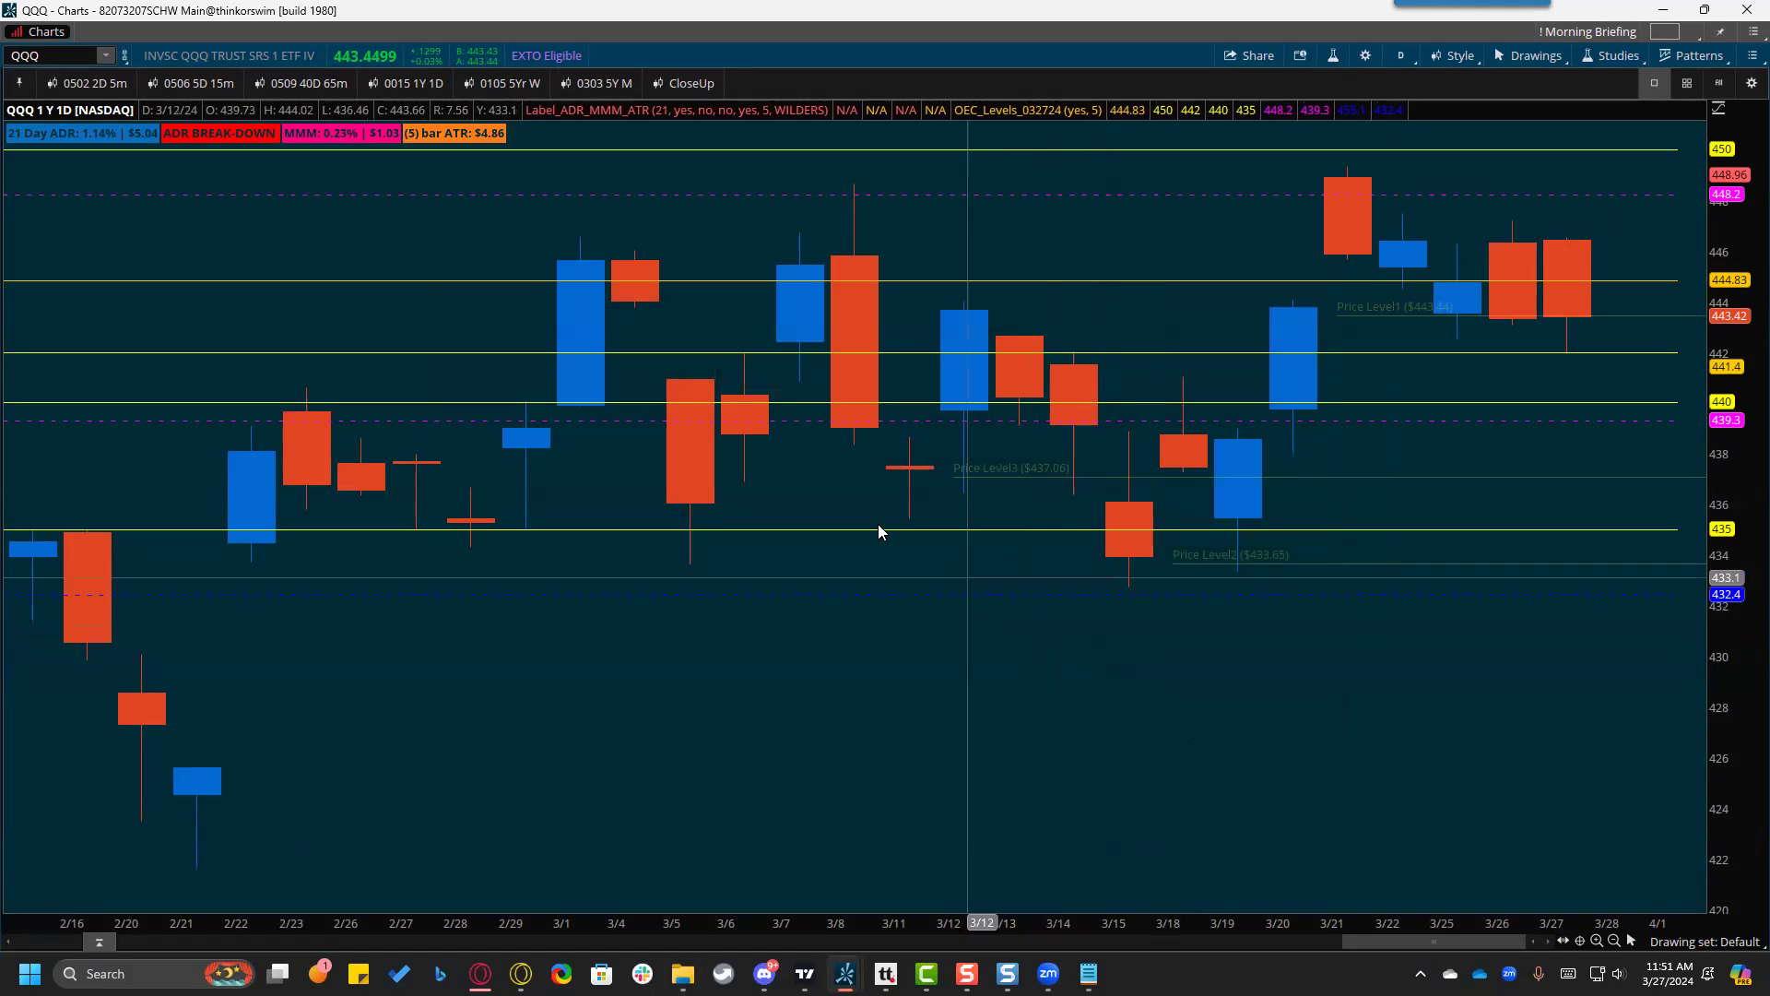
left_click(92, 83)
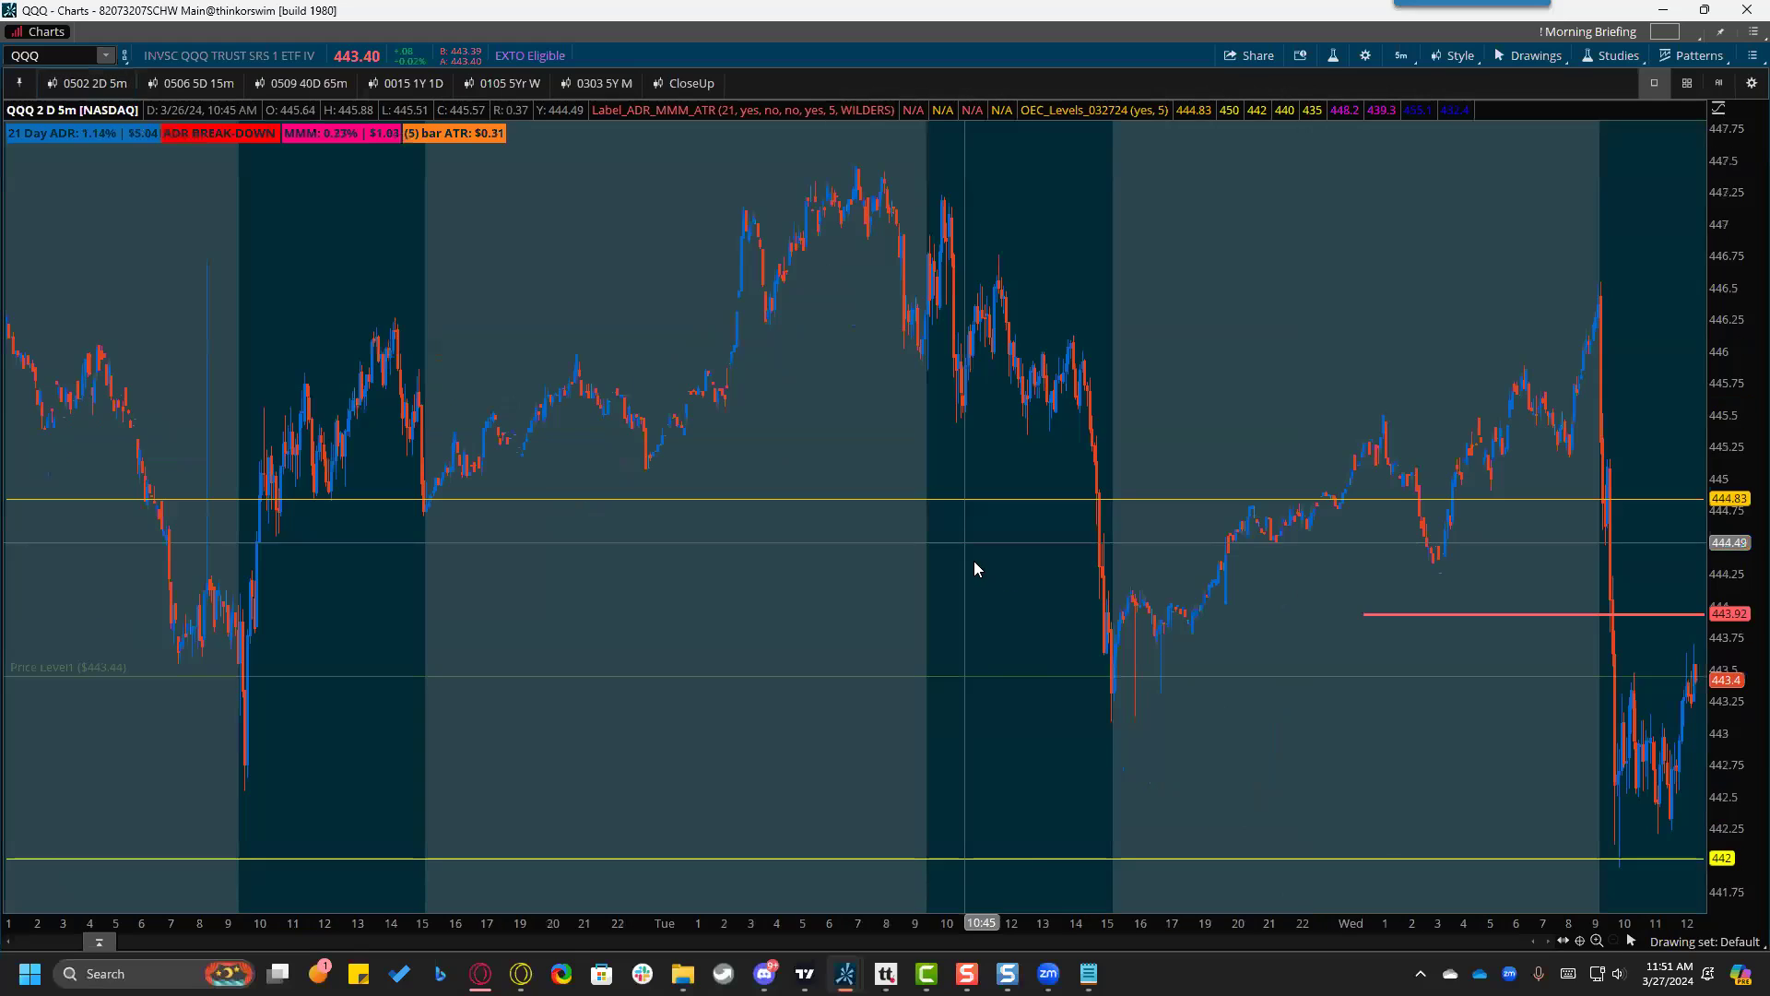
Open the added OEC_Levels_032724 study's script for editing and replace its entire code with the copied OEC levels text.
left_click(1332, 55)
left_click(829, 334)
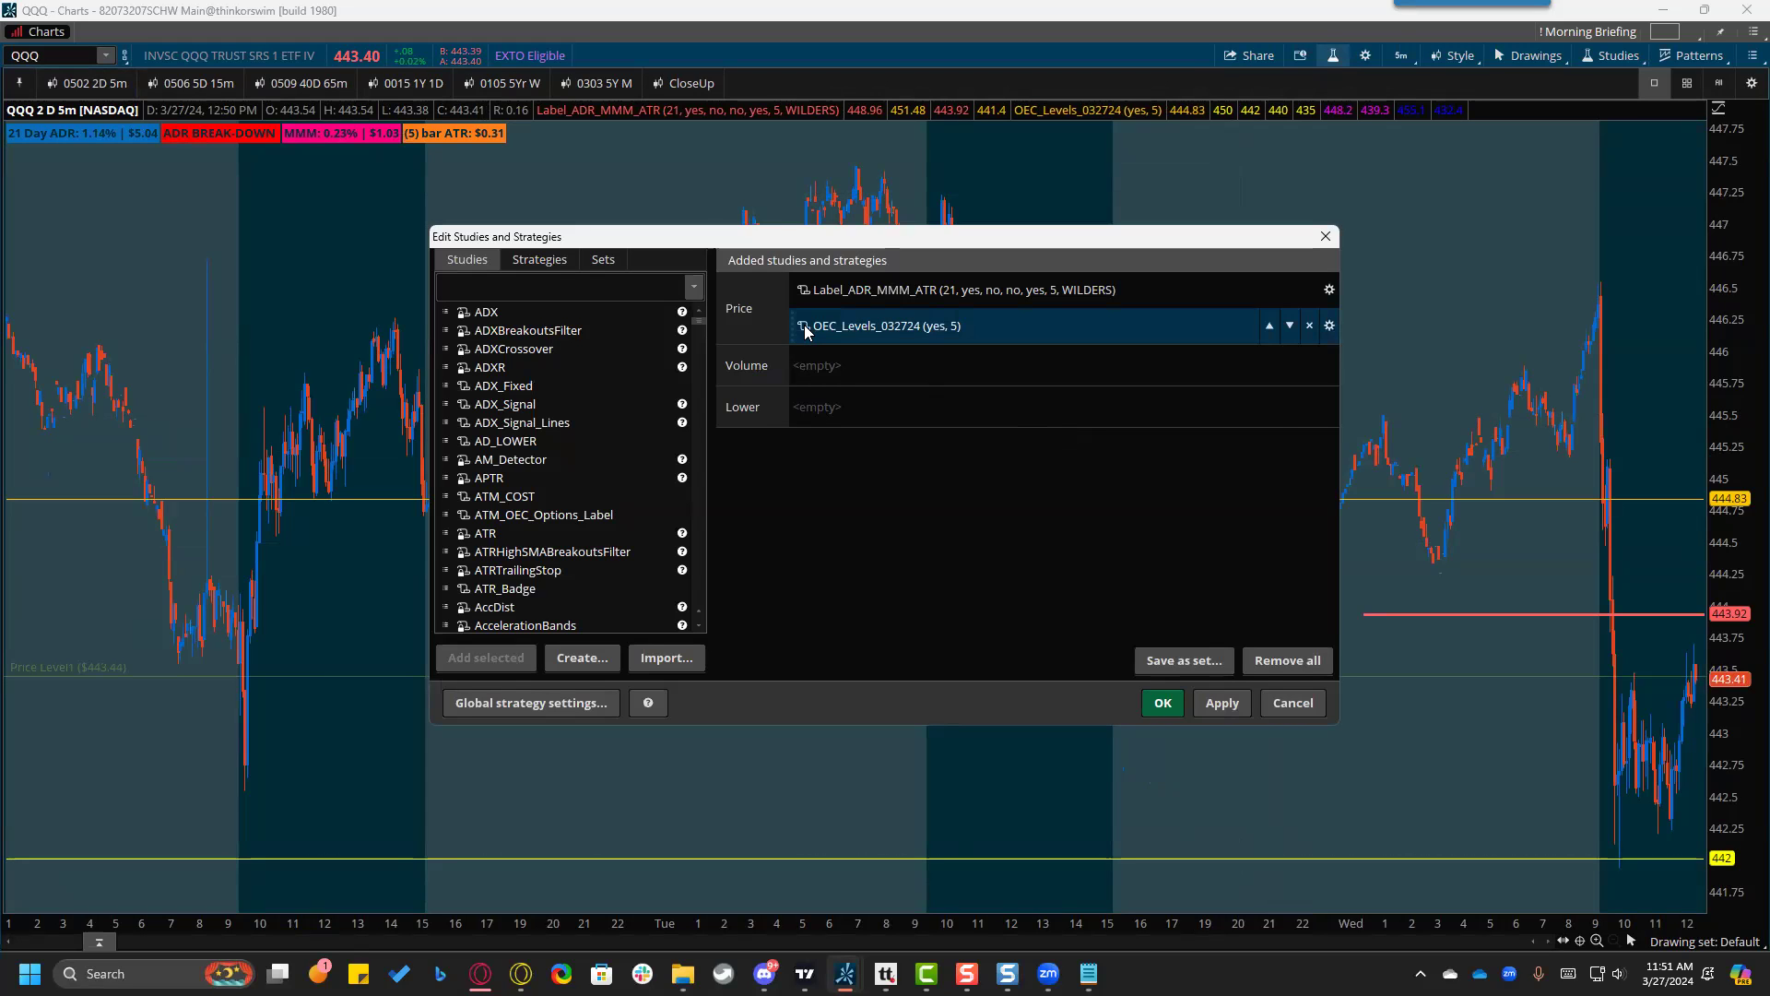
left_click(804, 327)
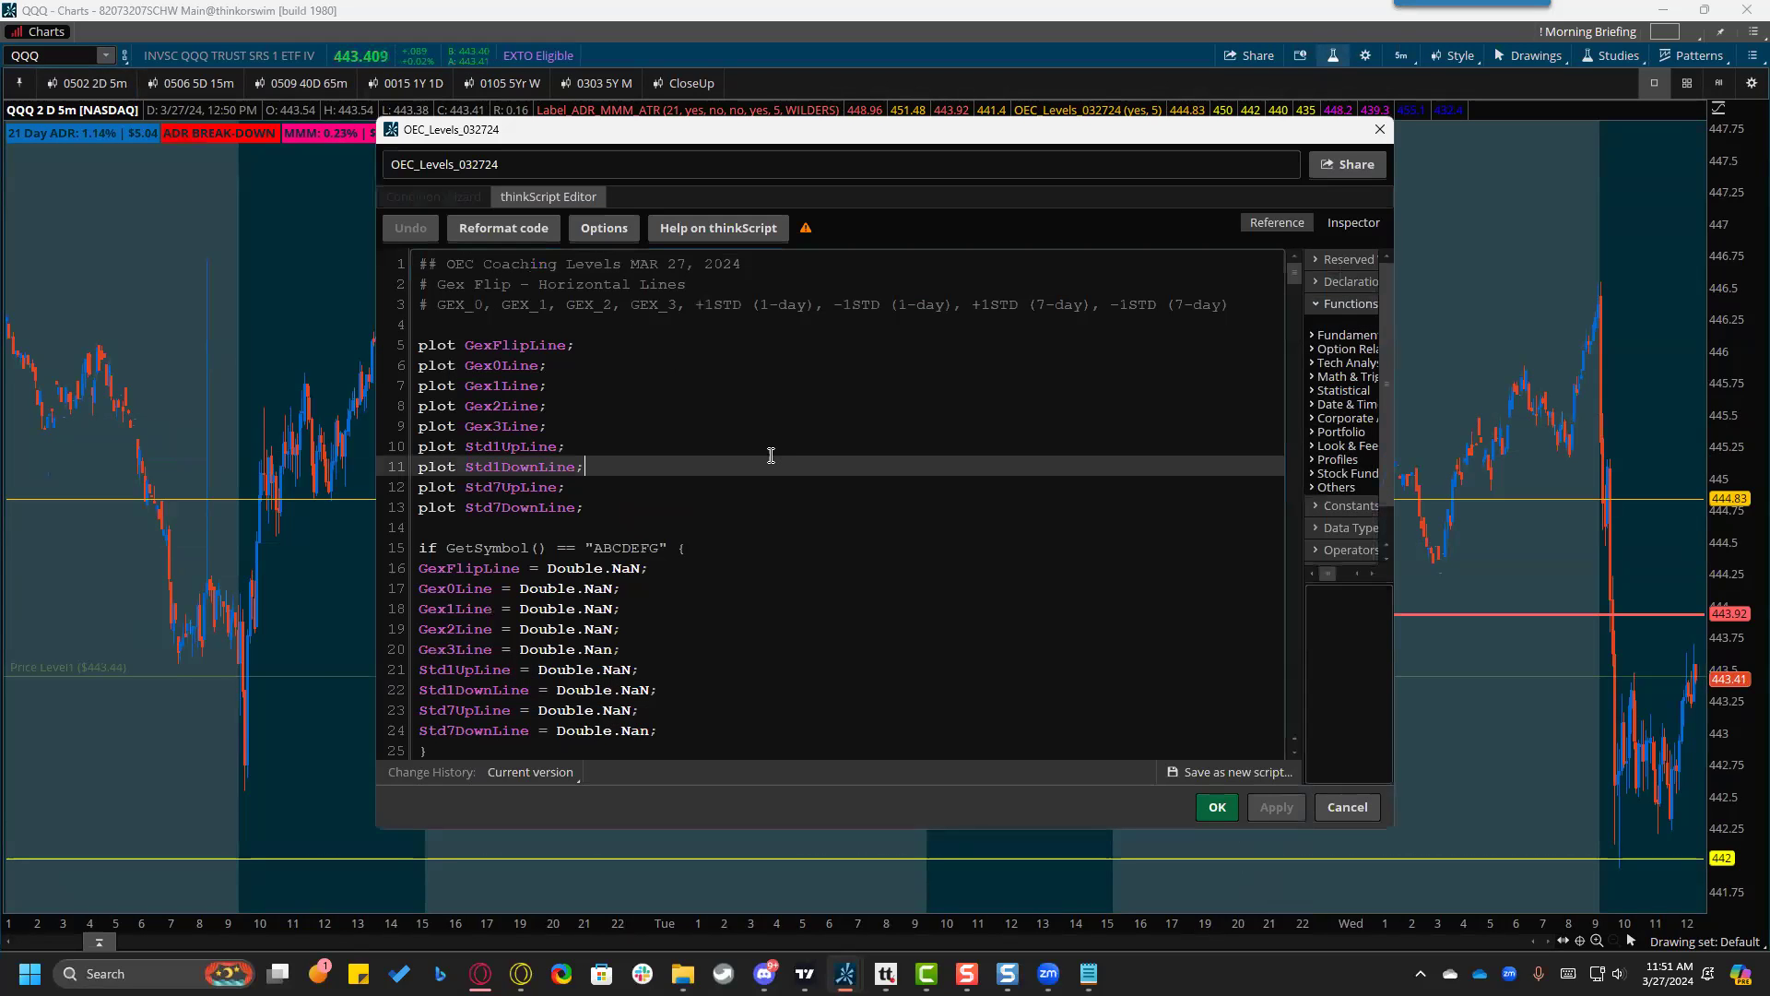
key("ctrl+a")
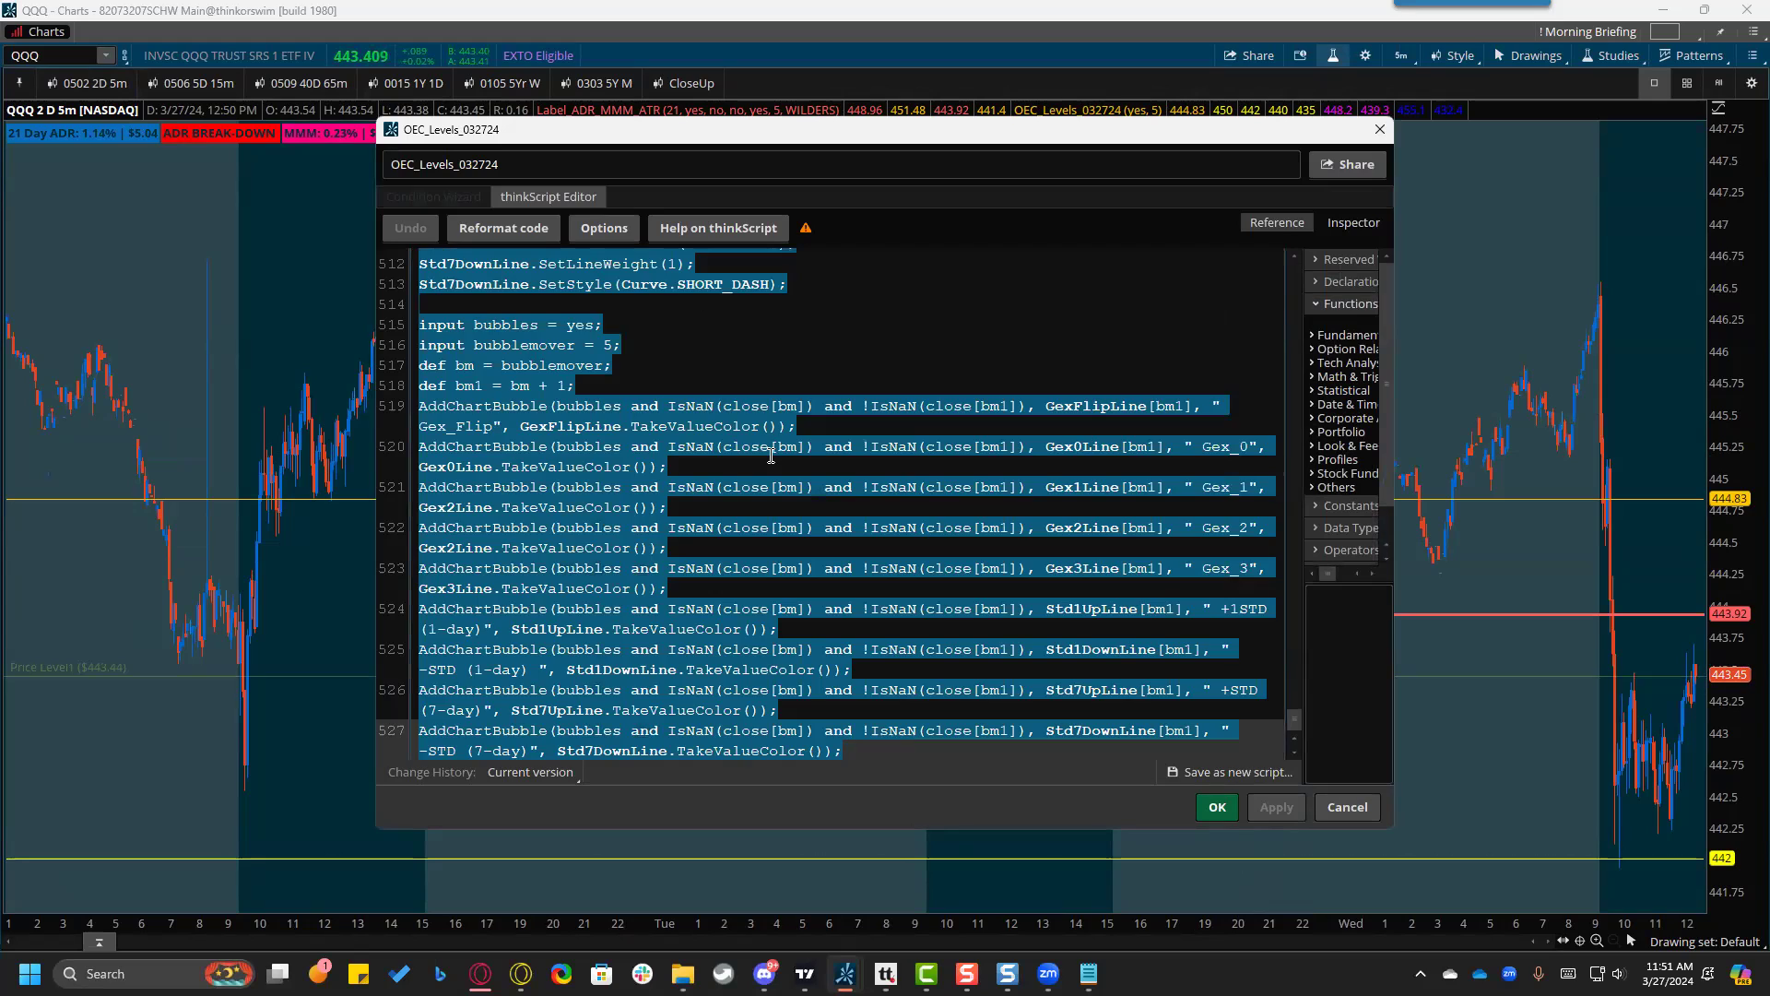
key("Delete")
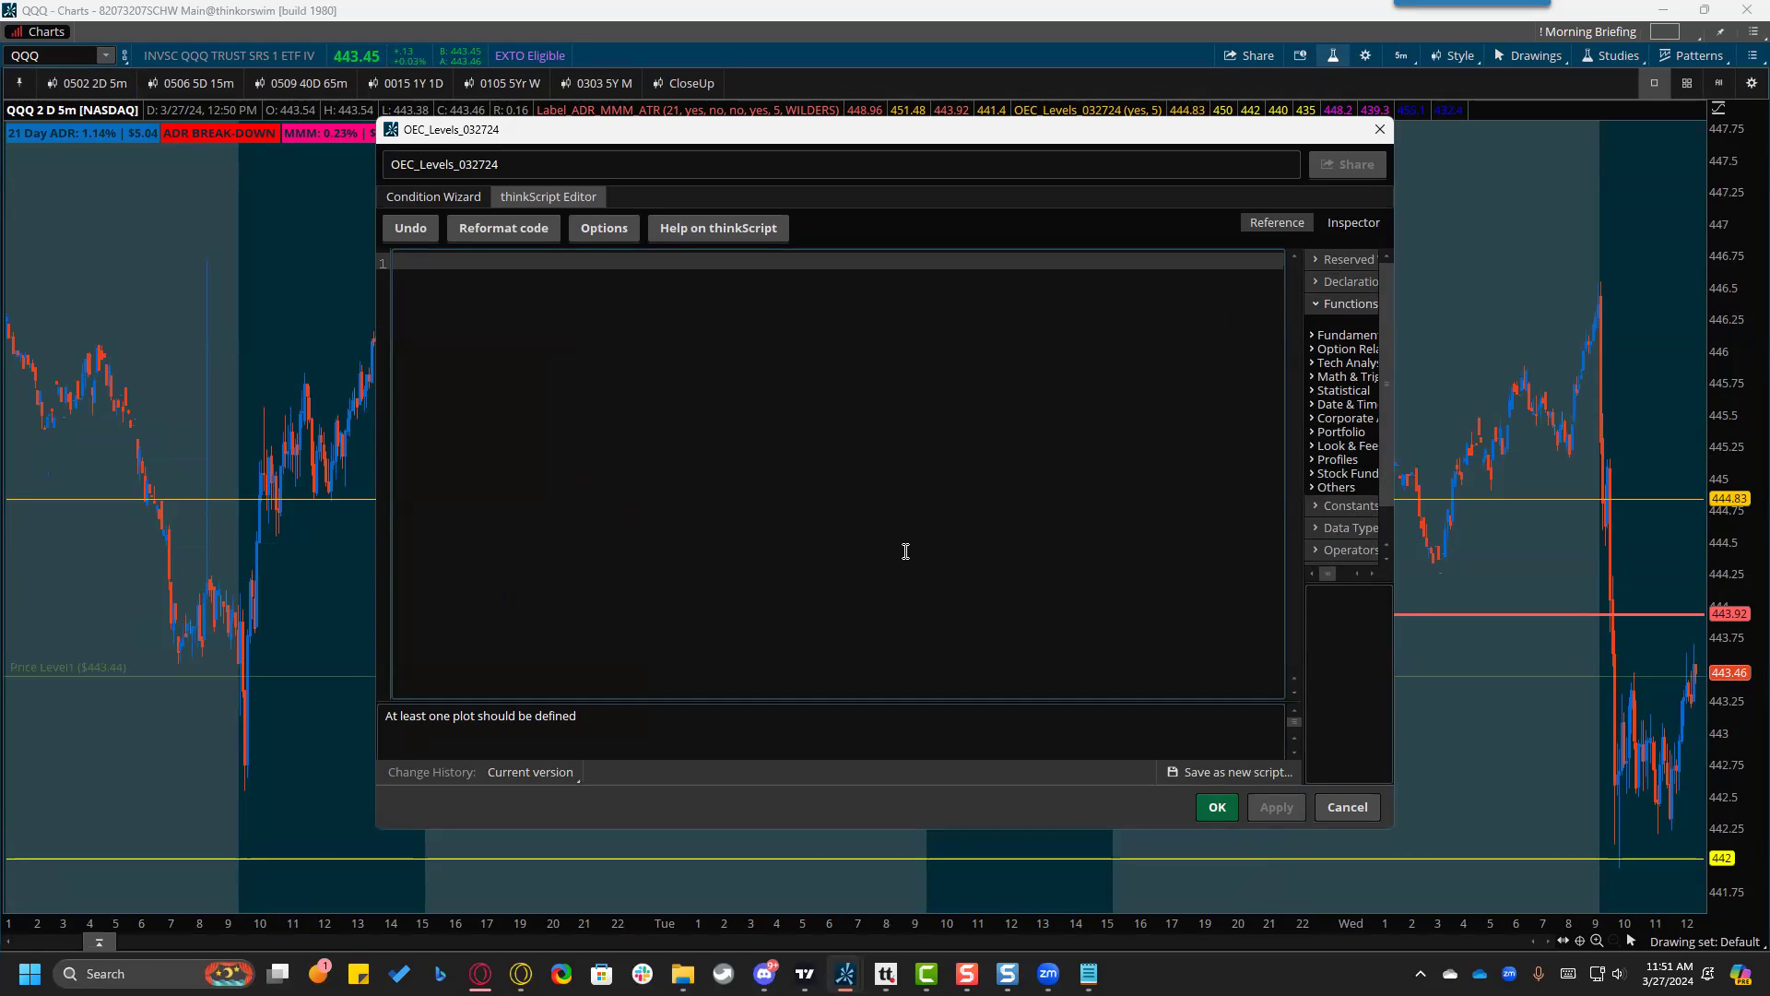
key("ctrl+v")
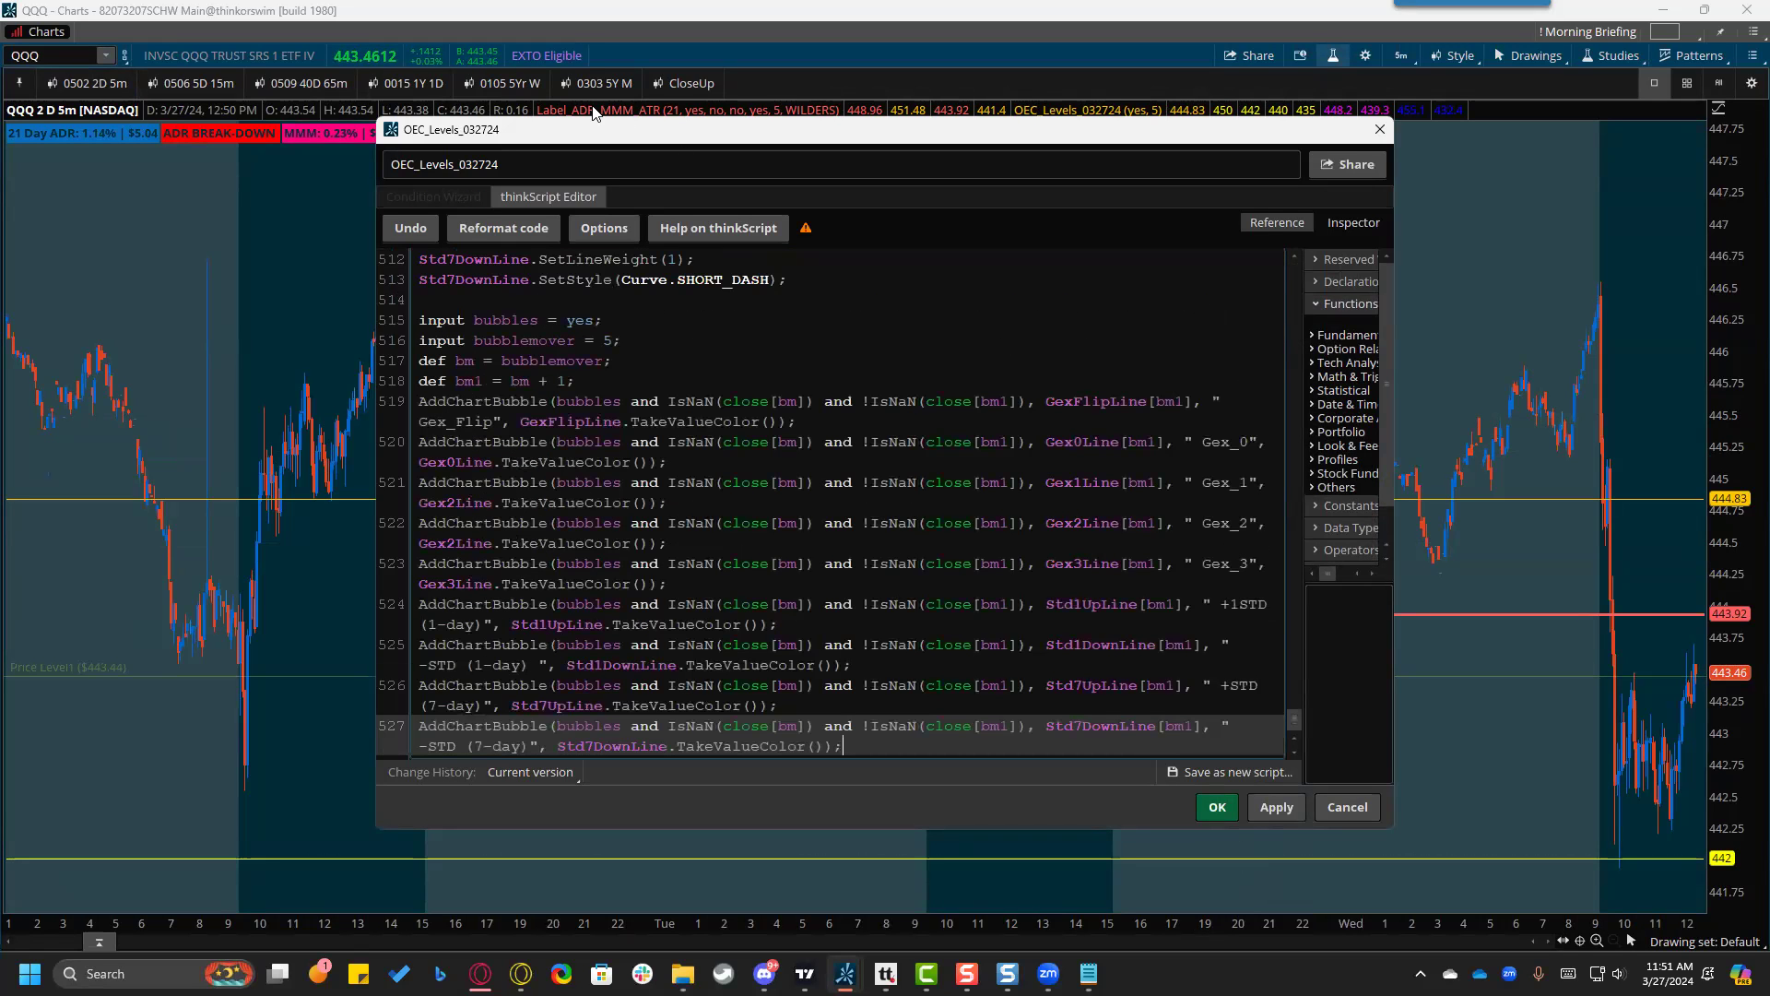
Try renaming the study as OEC_Levels_032824, and restore its name to OEC_Levels_032724.
left_click(481, 166)
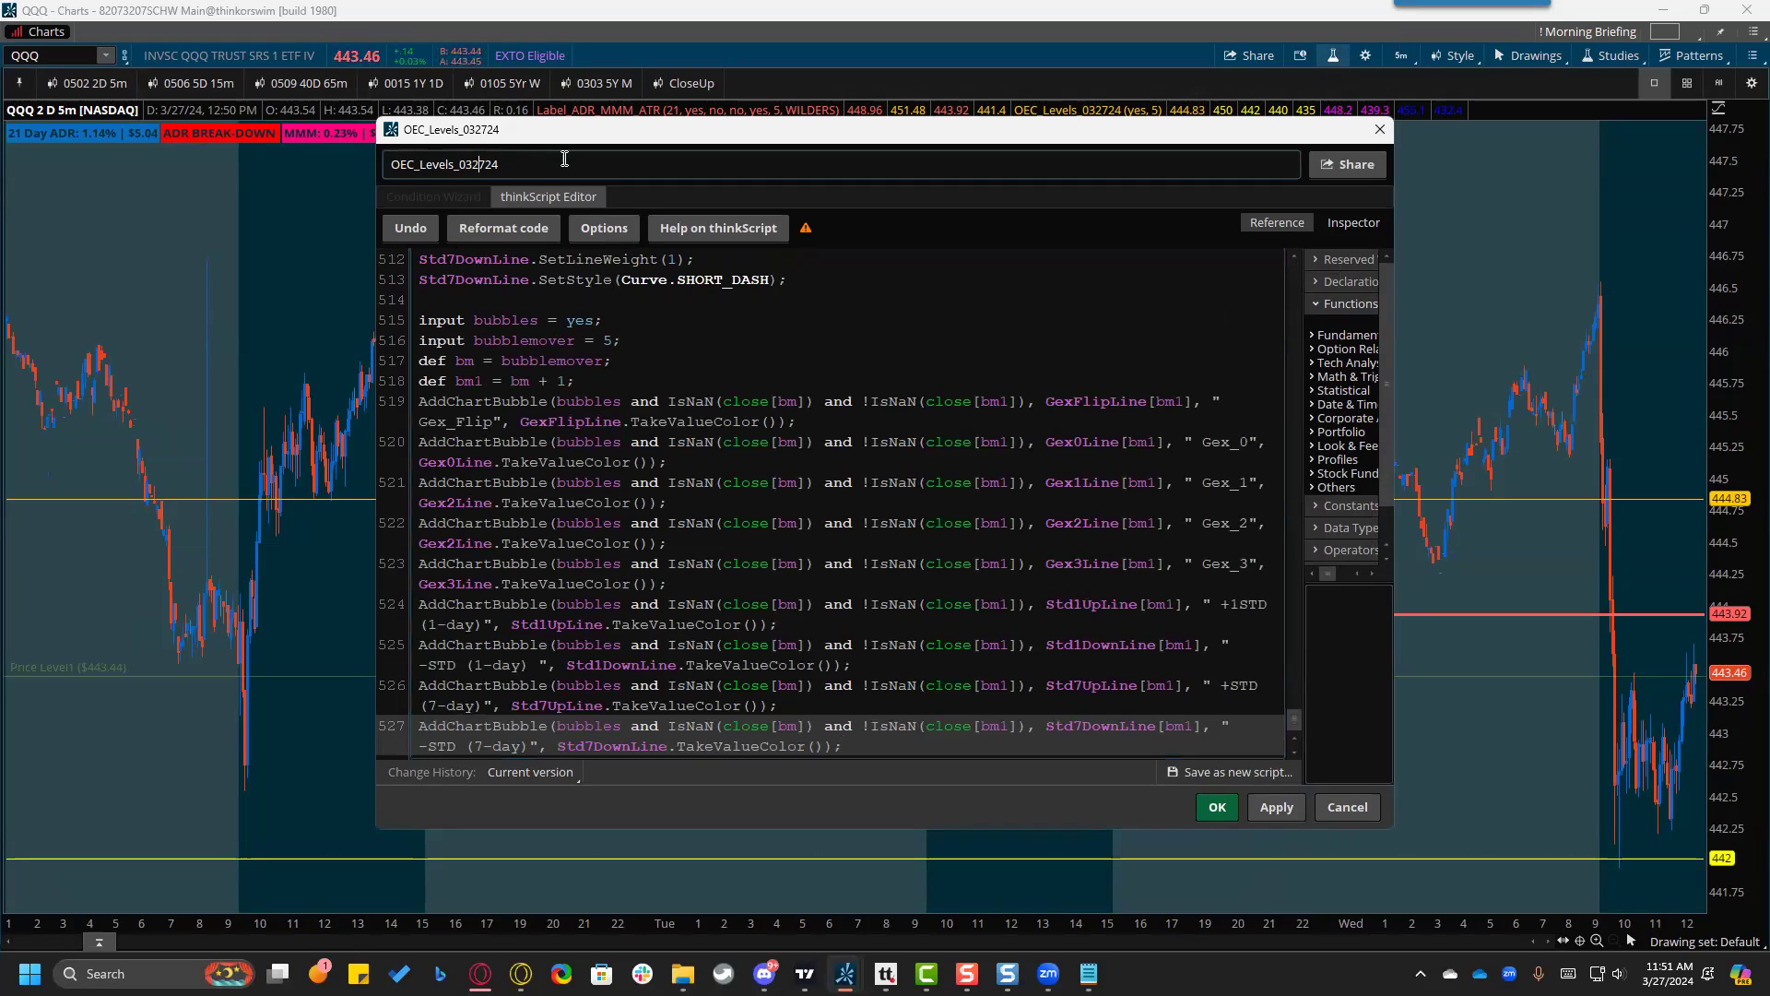
key("Delete")
type("8")
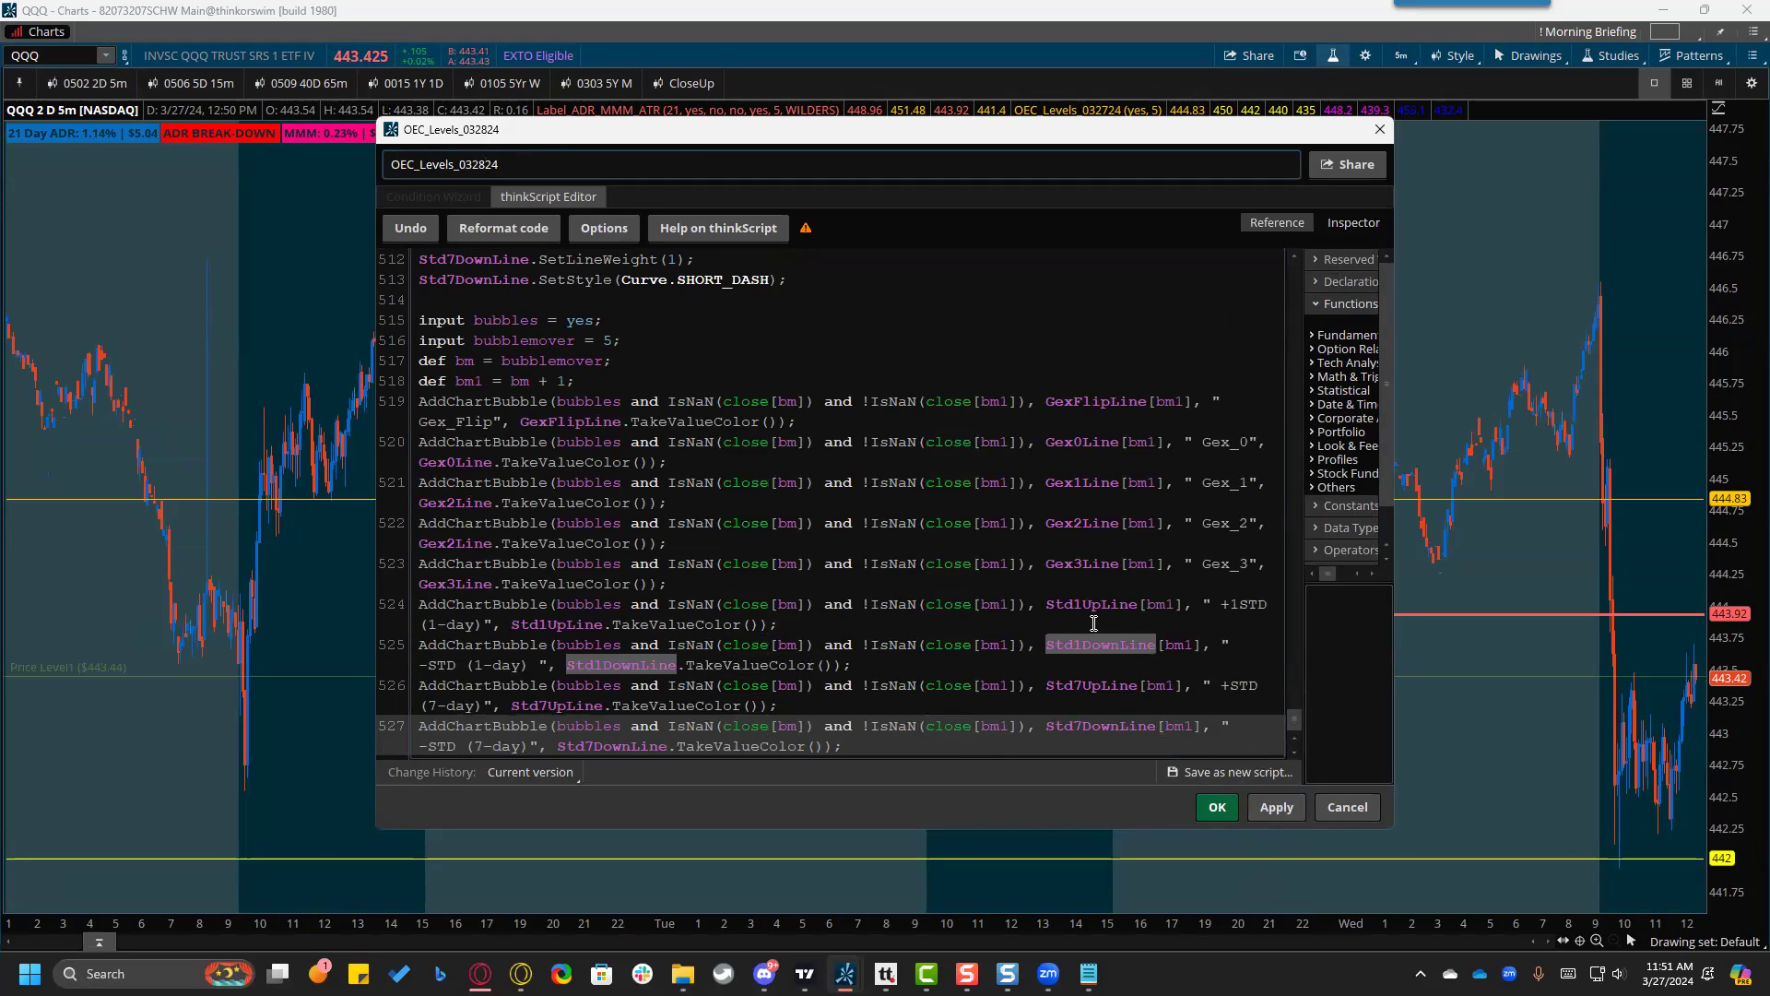
key("BackSpace")
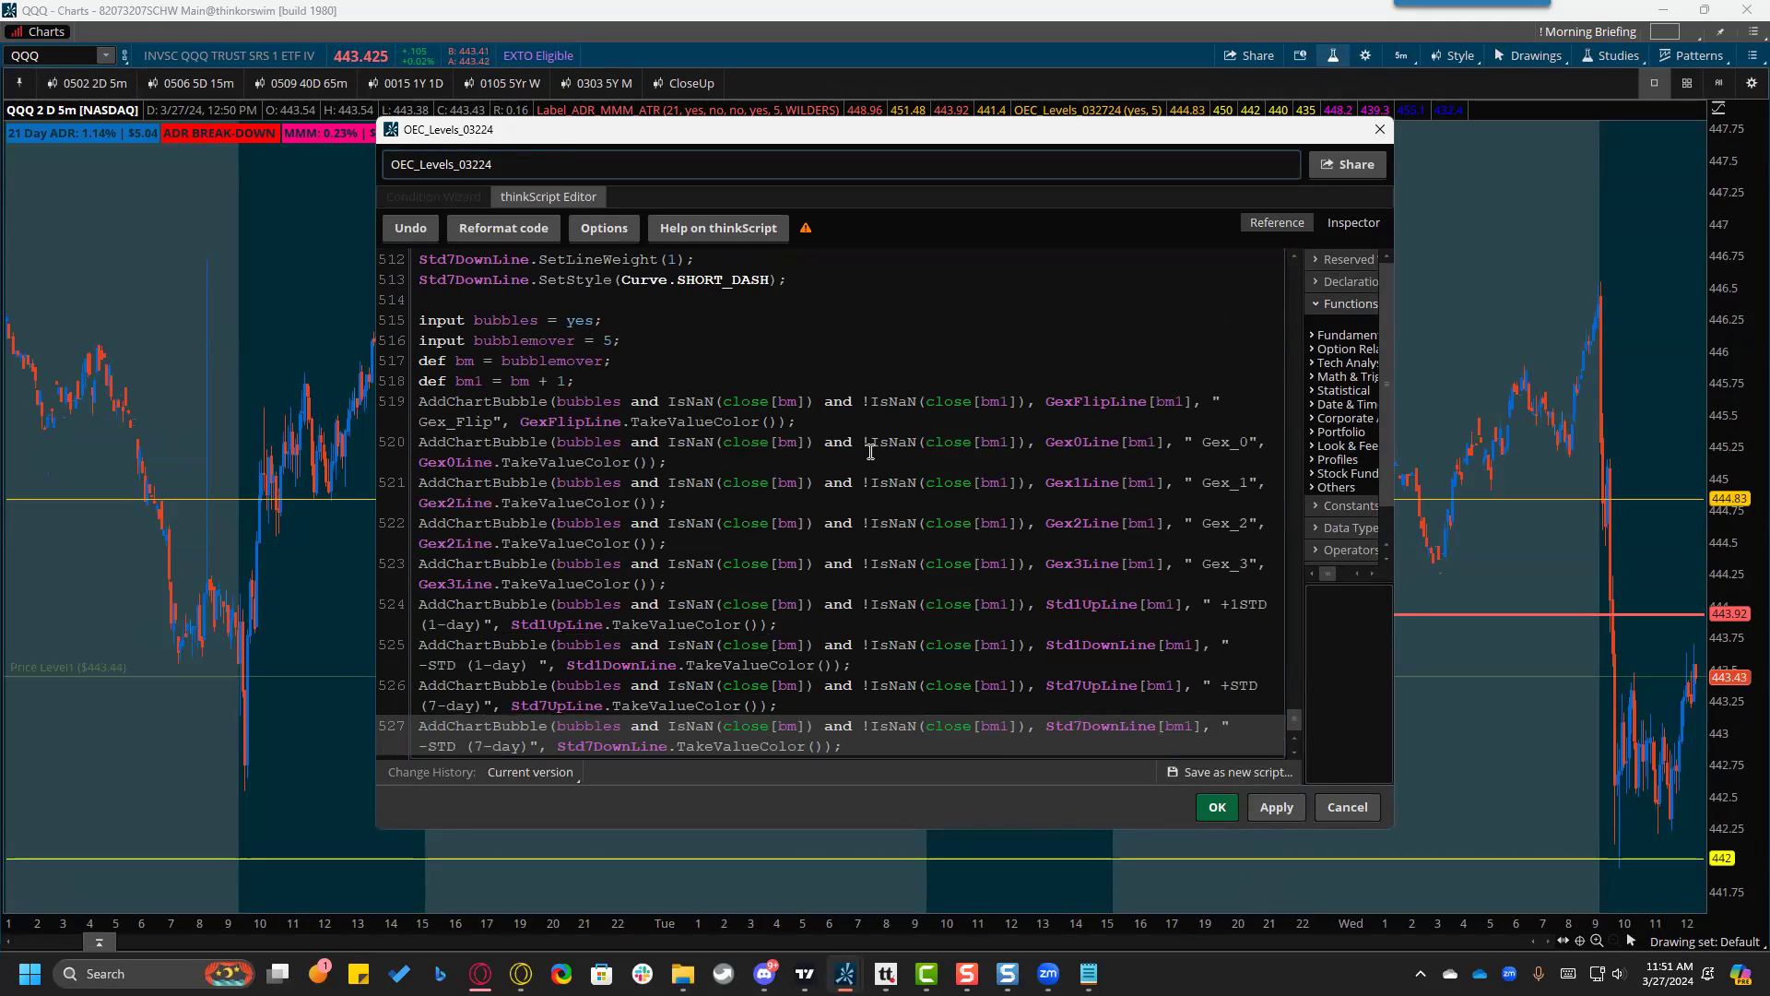
type("7")
Apply the replaced script code, and close the script editor and the studies dialog.
left_click(1277, 813)
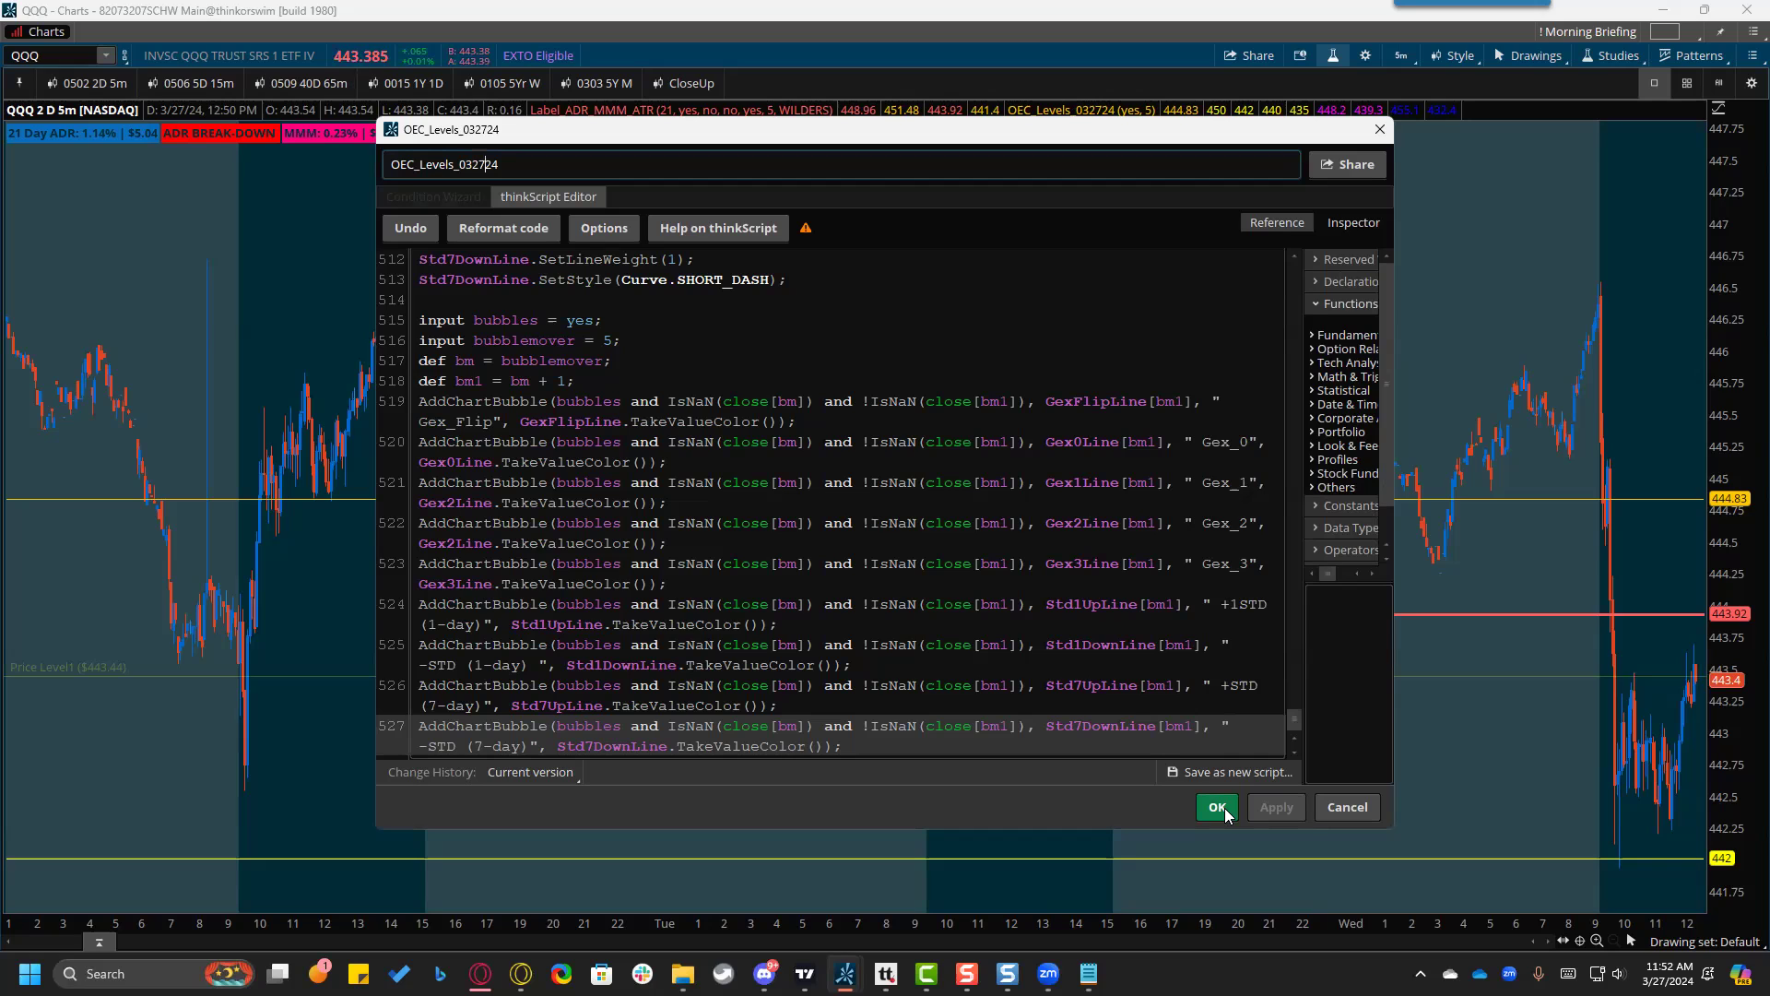
left_click(1363, 811)
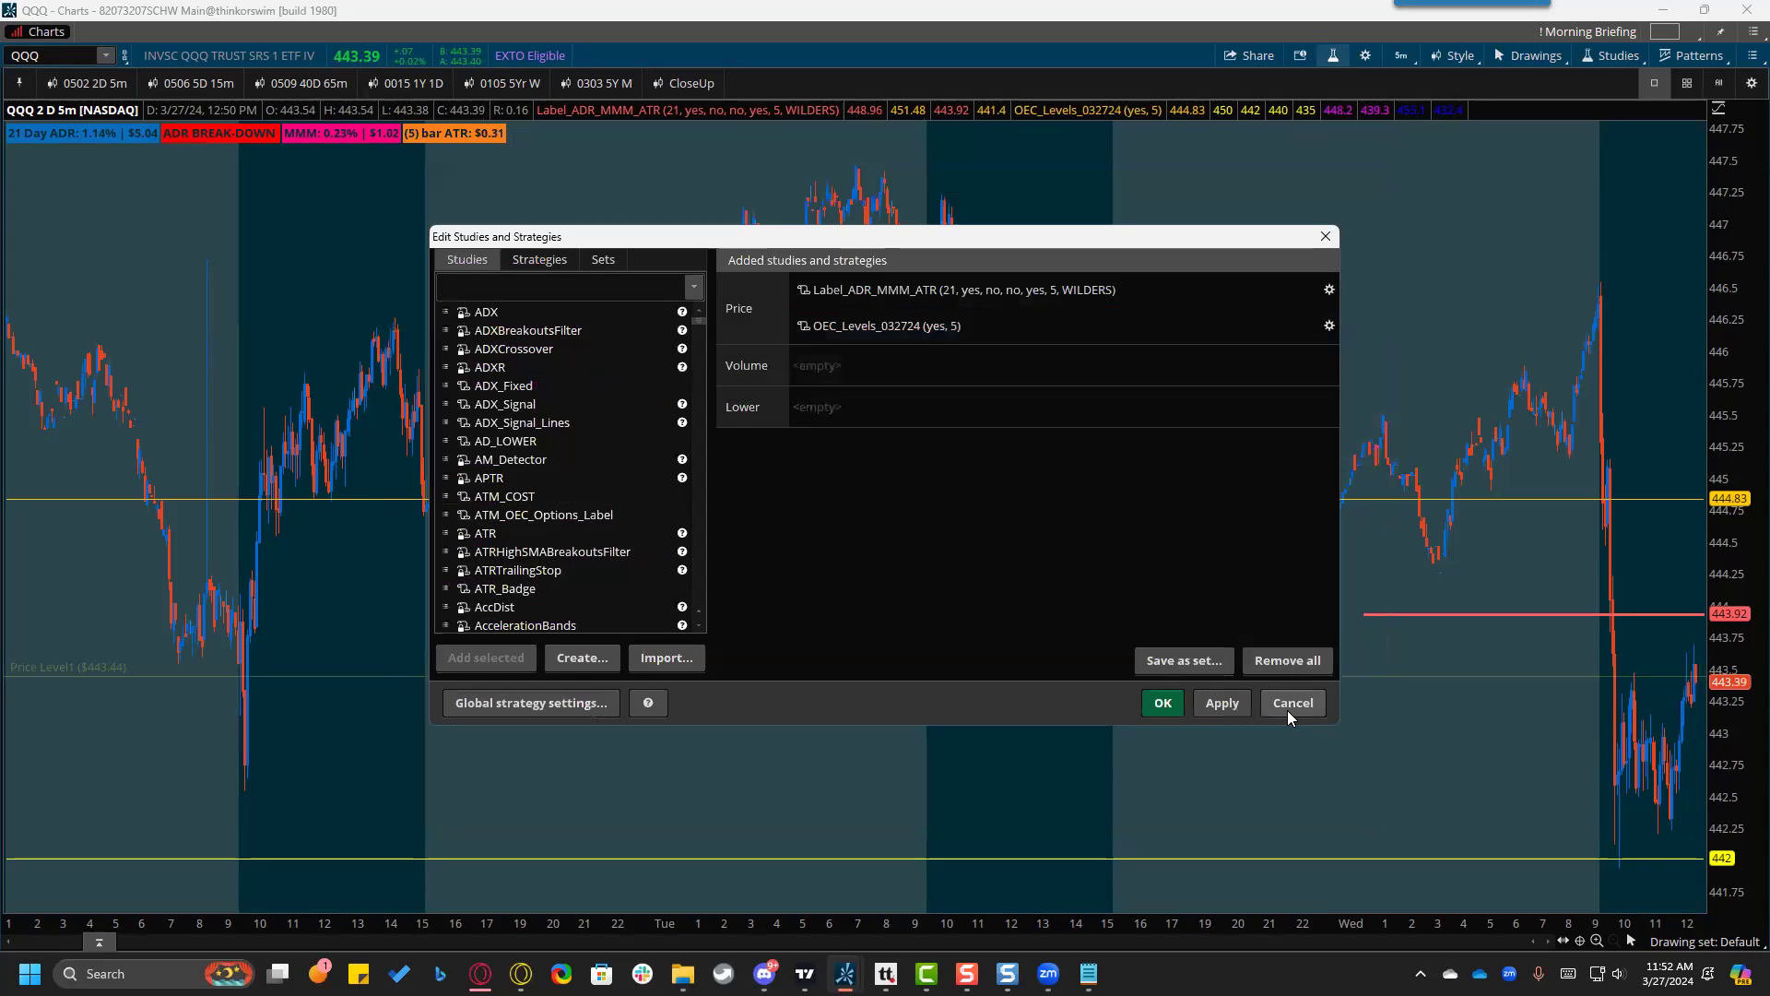
left_click(1291, 707)
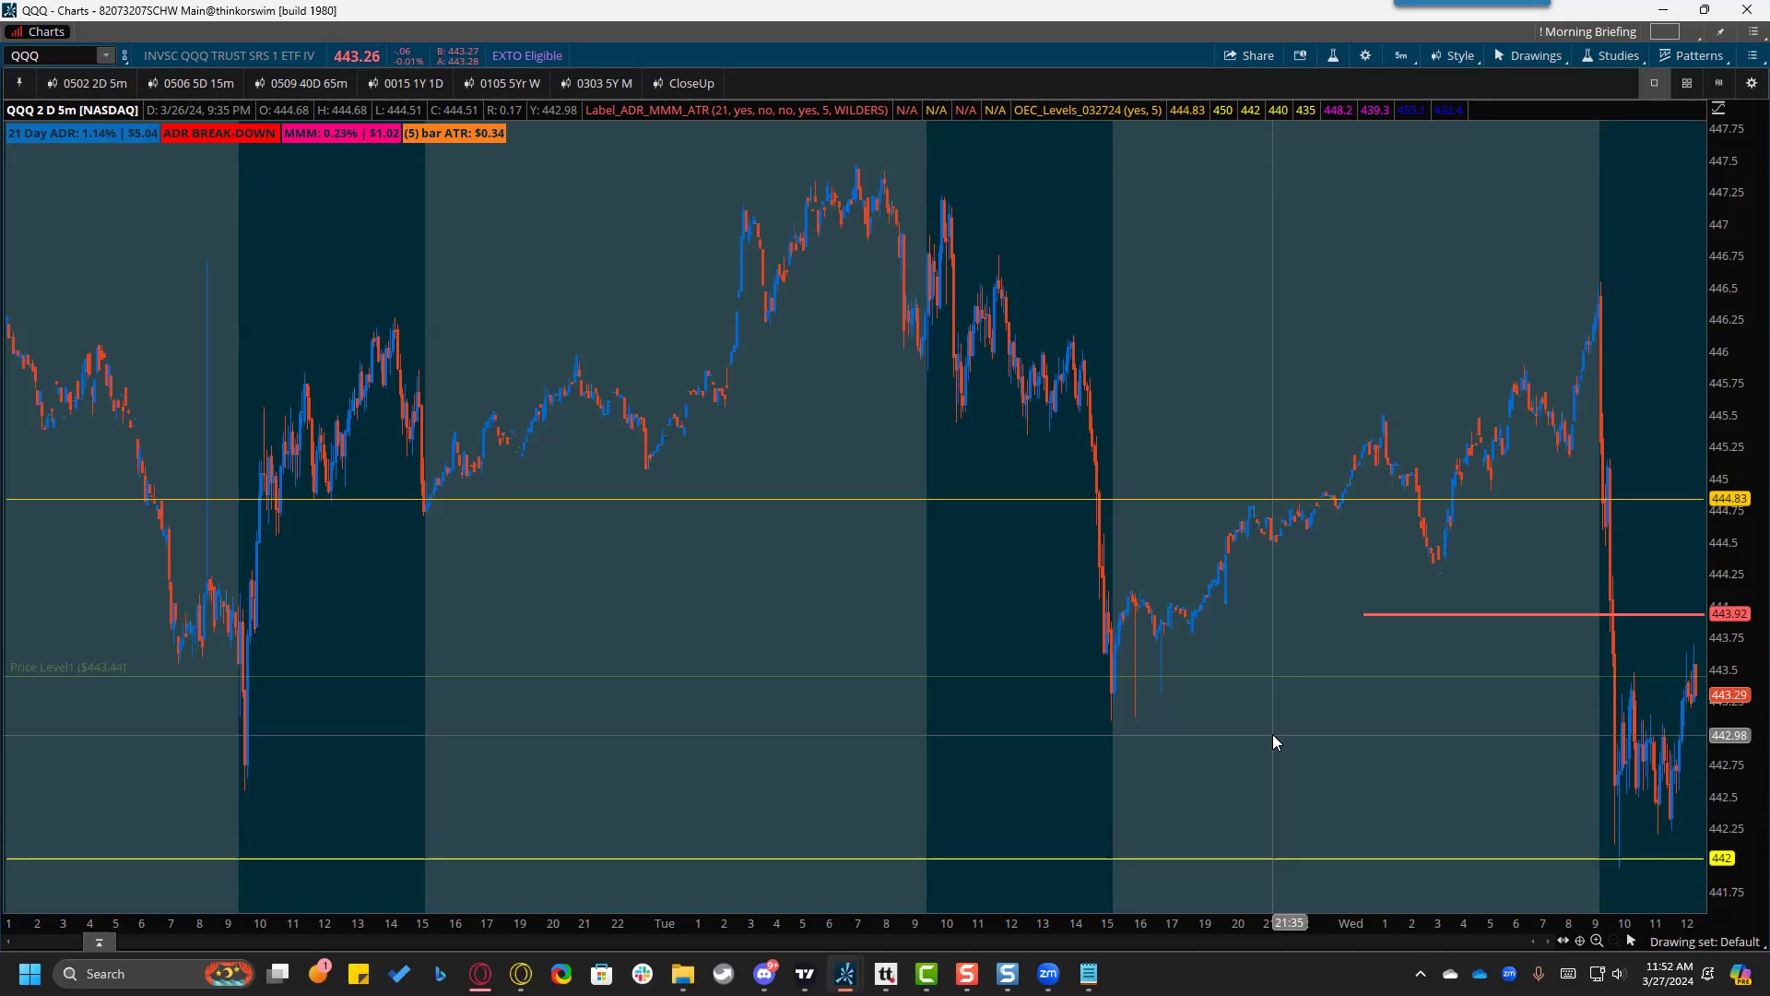
Switch to the OEC Coaching chat channel in Discord.
mouse_move(764, 973)
left_click(781, 885)
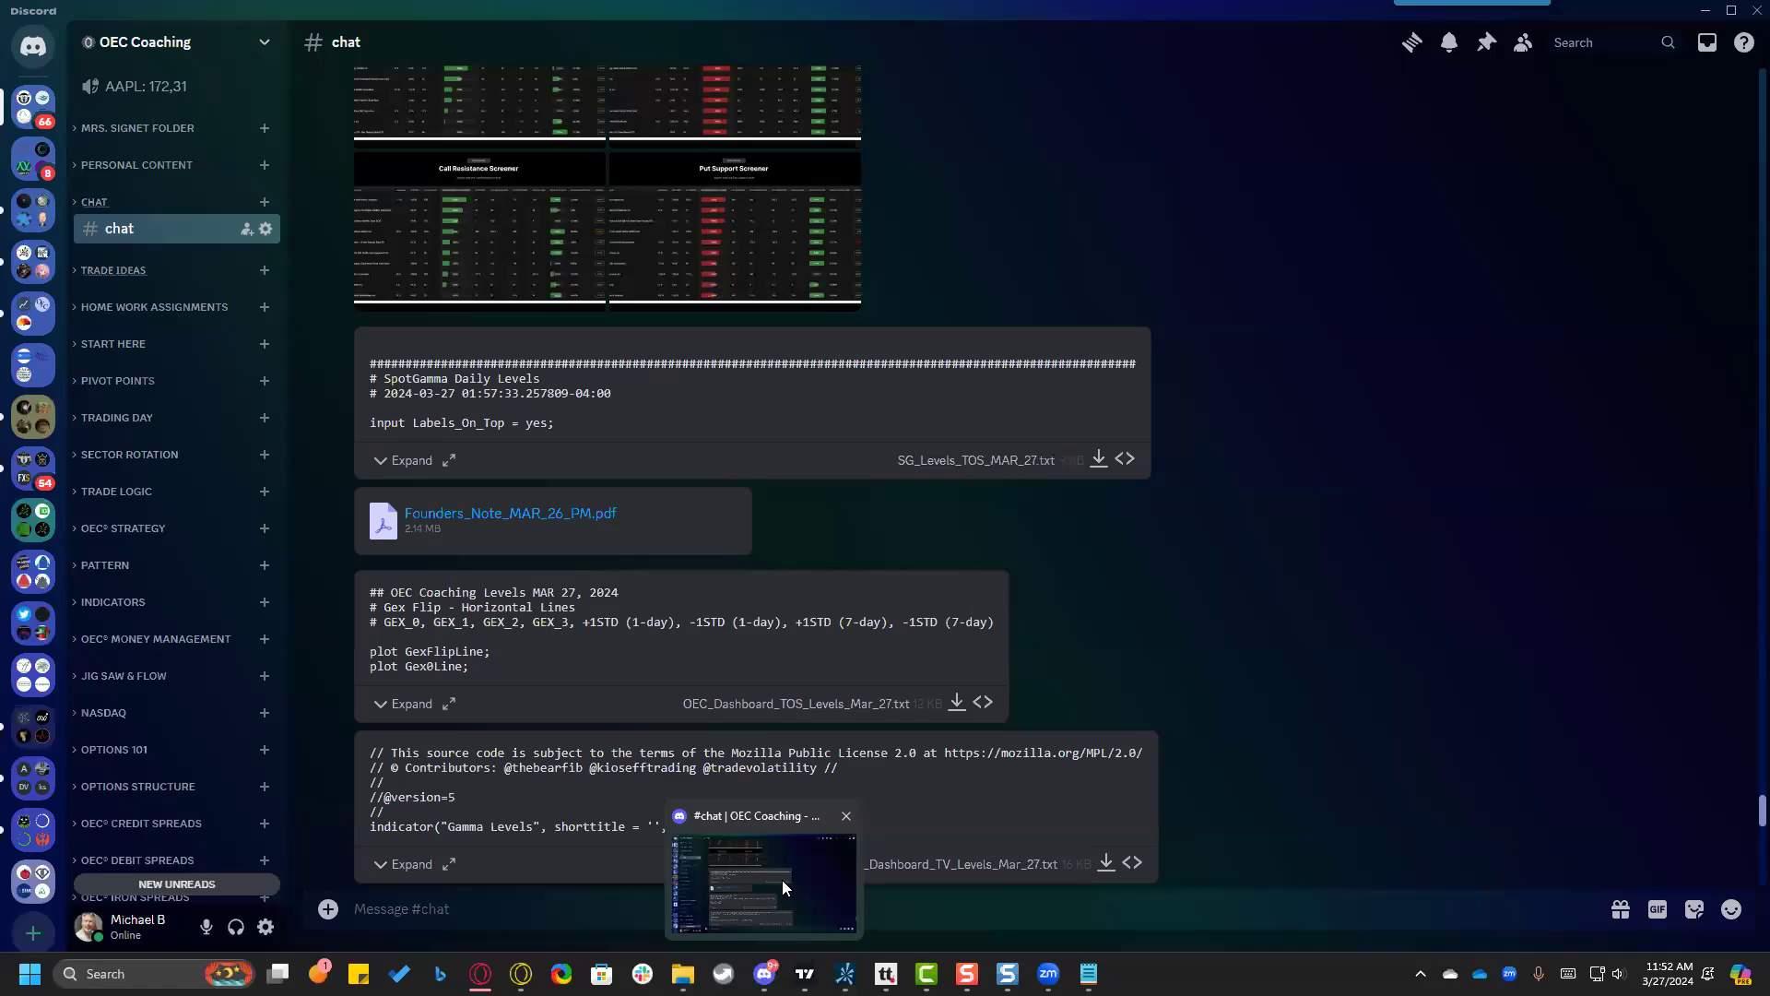